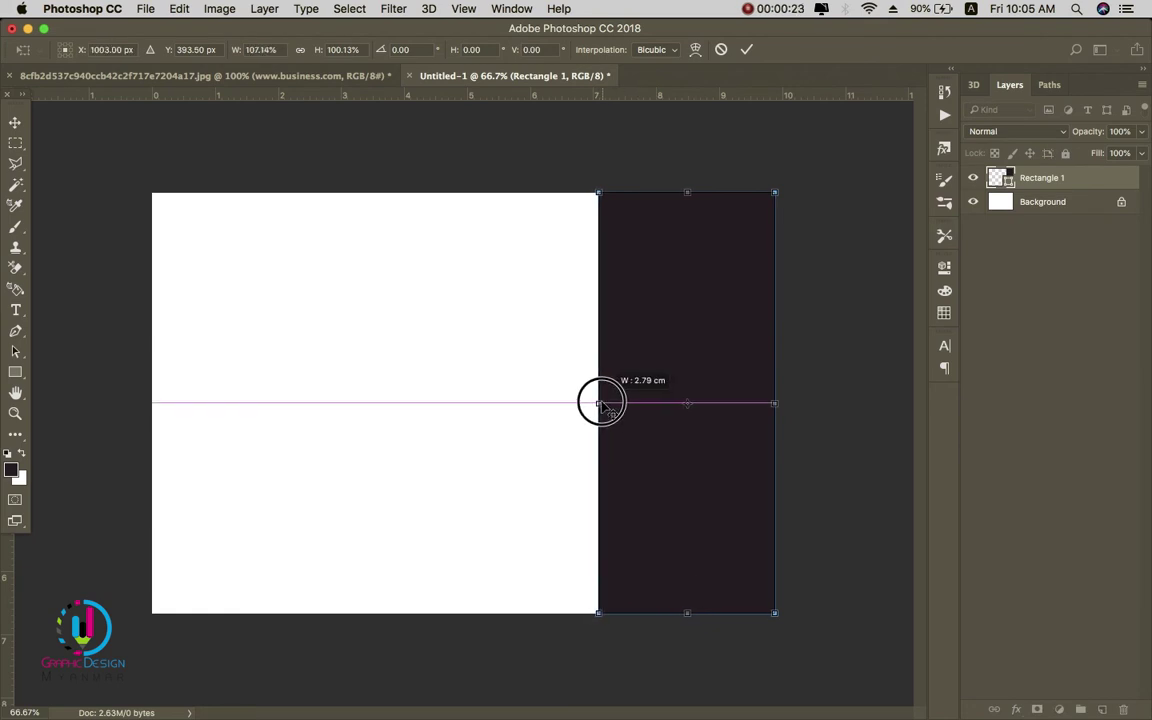
- Accept the dark rectangle's new size and fill a full-width horizontal band with white on a new layer
{"action": "key", "text": "Return"}
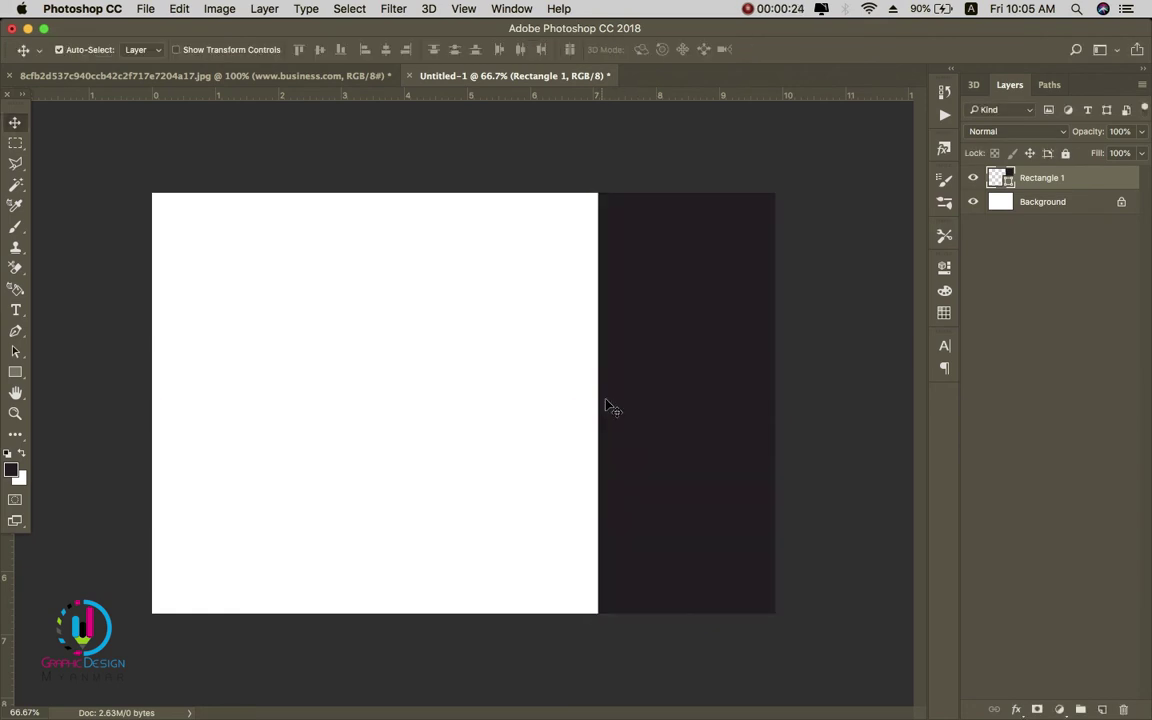
{"action": "left_click", "coordinate": [15, 372]}
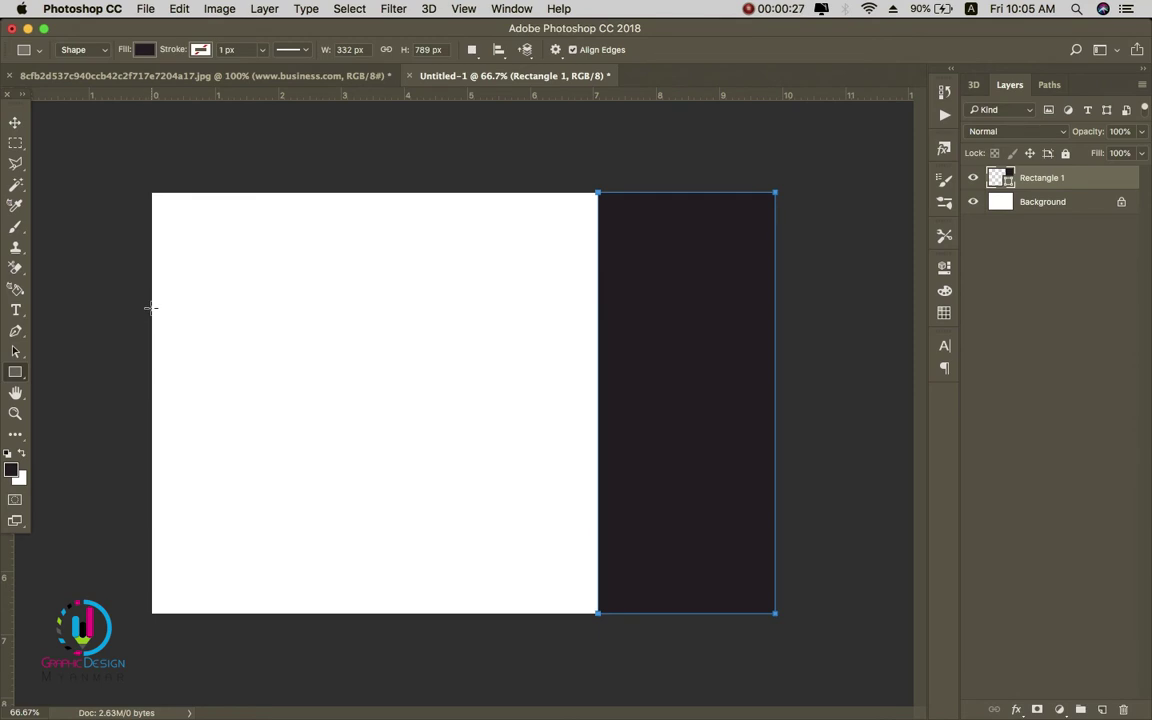
{"action": "key", "text": "m"}
{"action": "left_click_drag", "start_coordinate": [146, 294], "coordinate": [843, 541]}
{"action": "key", "text": "super+shift+alt+n"}
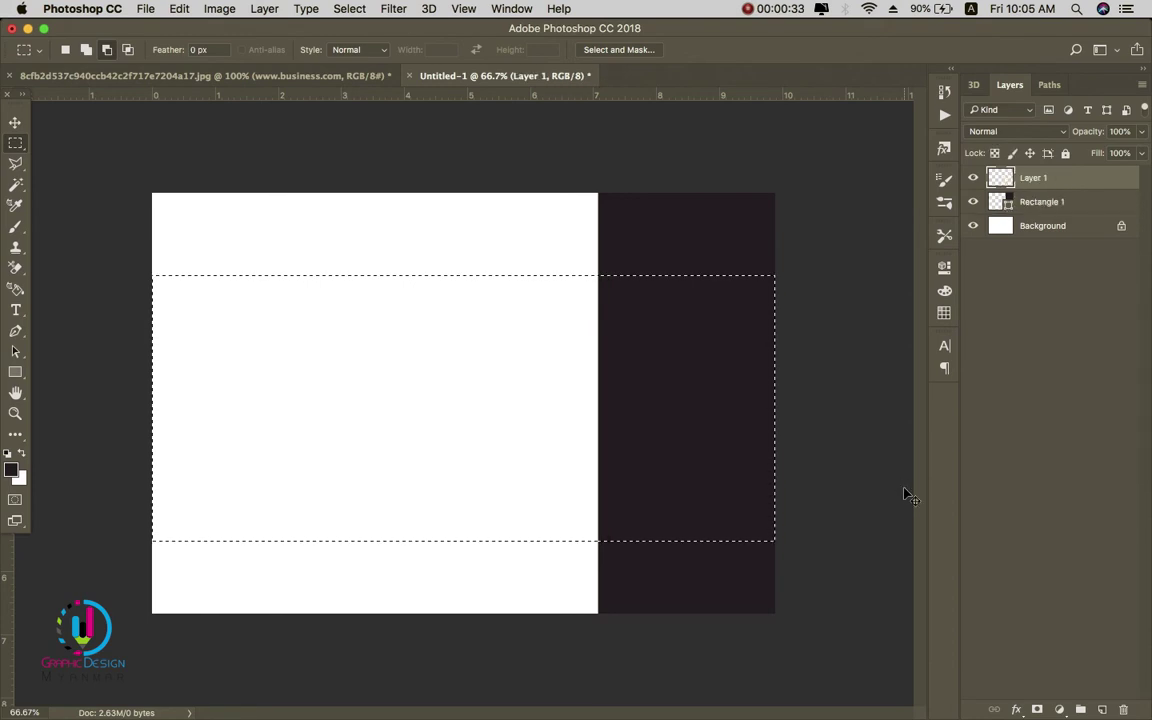
{"action": "key", "text": "super+BackSpace"}
{"action": "key", "text": "super+d"}
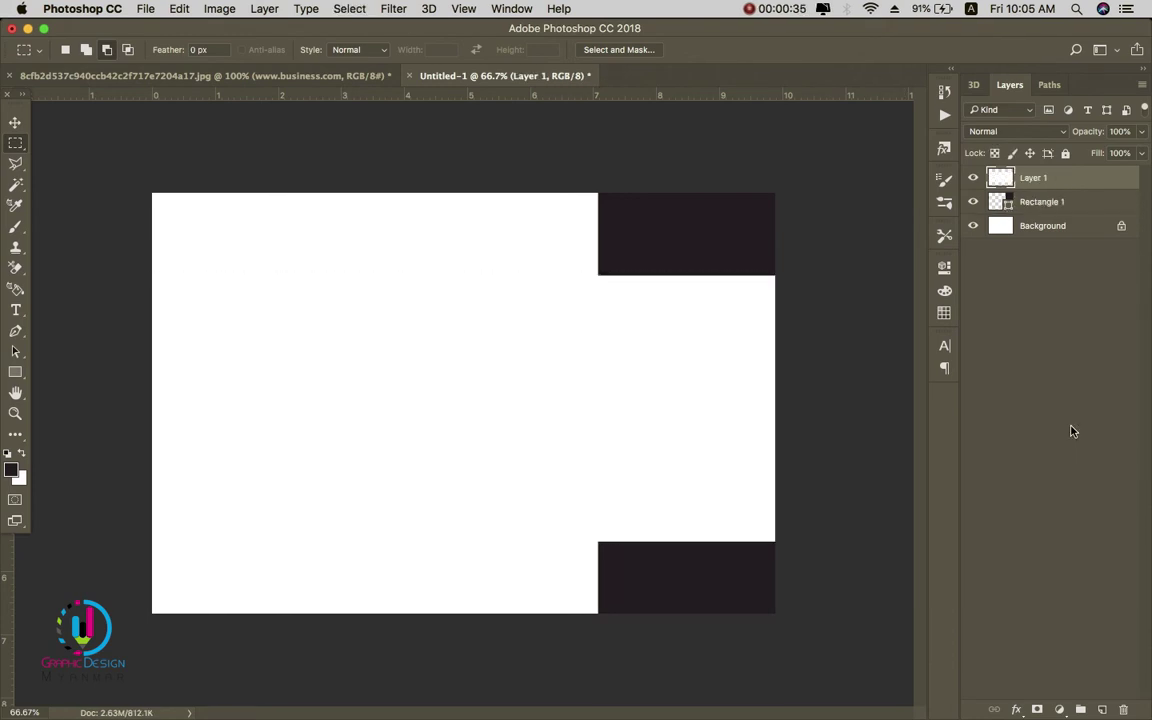
- Scale the white band to 85.79% width from its right edge and extend its height upward and downward
{"action": "key", "text": "v"}
{"action": "right_click", "coordinate": [663, 356]}
{"action": "left_click", "coordinate": [685, 362]}
{"action": "key", "text": "super+t"}
{"action": "left_click_drag", "start_coordinate": [464, 277], "coordinate": [465, 225]}
{"action": "left_click_drag", "start_coordinate": [777, 385], "coordinate": [692, 385]}
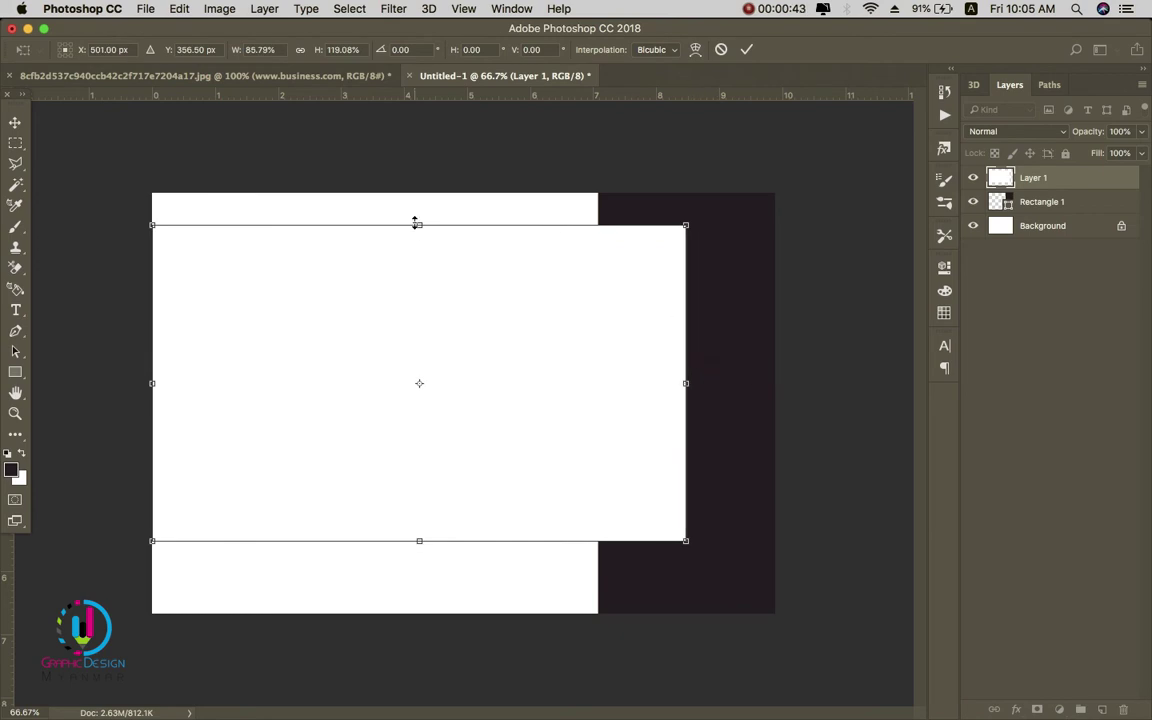
{"action": "left_click_drag", "start_coordinate": [422, 226], "coordinate": [424, 234]}
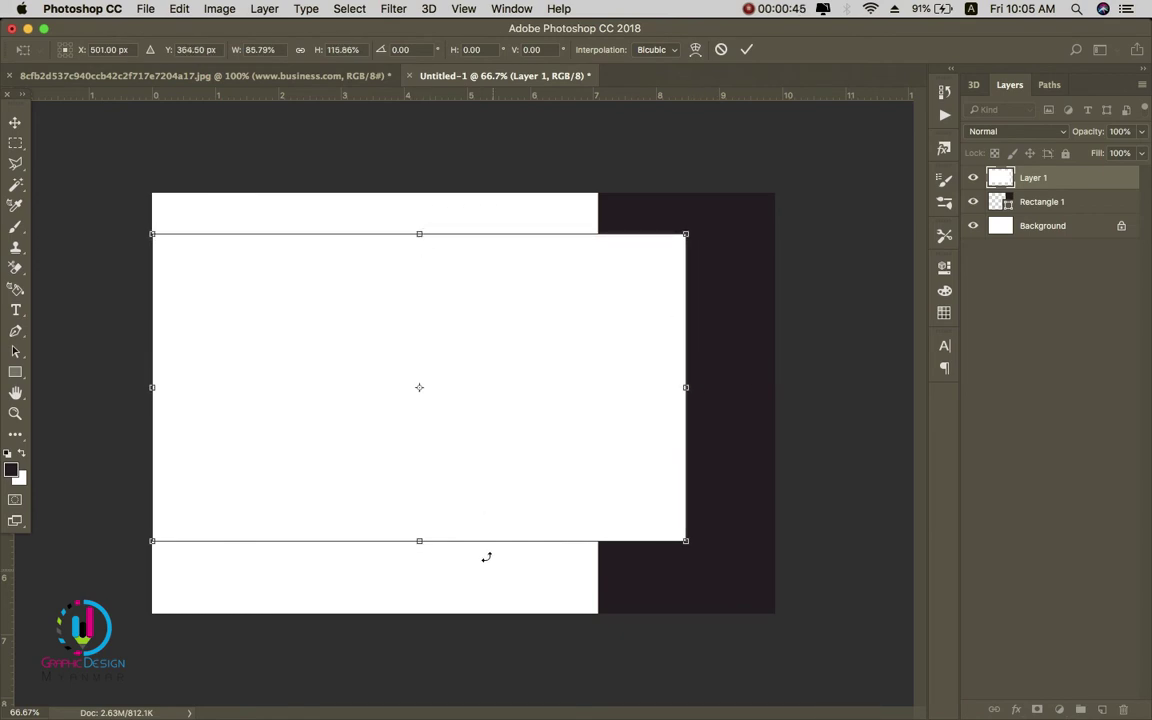
{"action": "left_click_drag", "start_coordinate": [424, 550], "coordinate": [424, 561]}
{"action": "key", "text": "Return"}
- Center the white band vertically on the canvas
{"action": "key", "text": "cmd+a"}
{"action": "left_click", "coordinate": [59, 49]}
{"action": "left_click", "coordinate": [319, 49]}
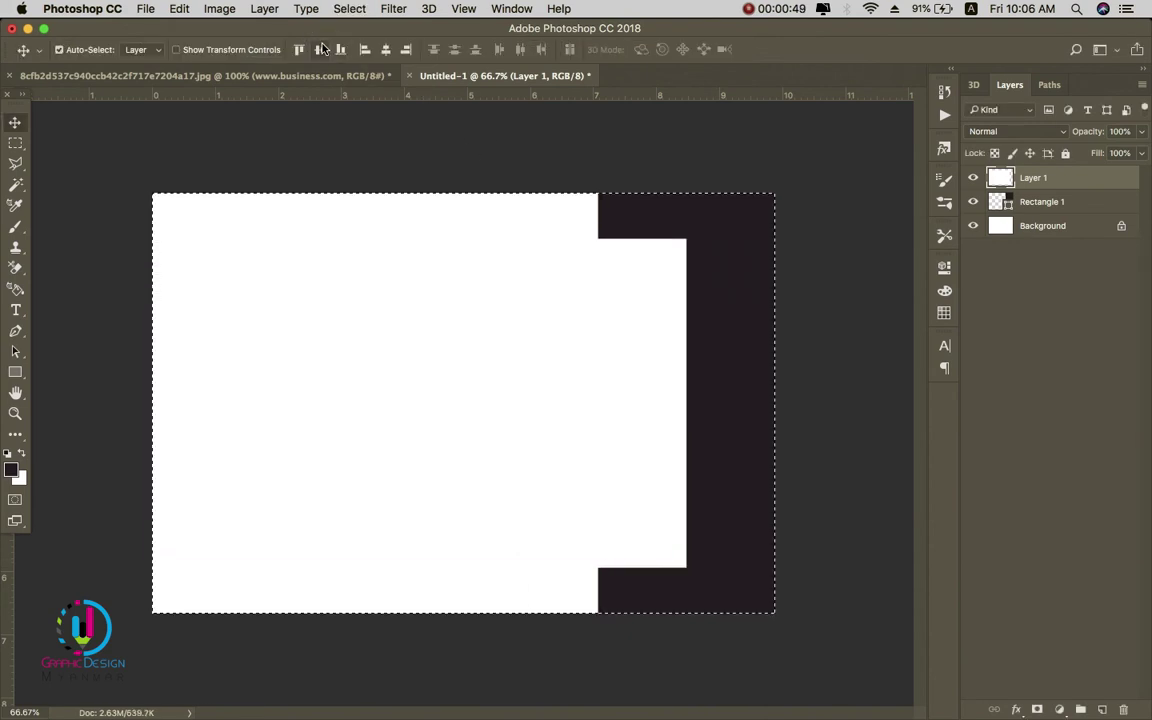
{"action": "key", "text": "cmd+d"}
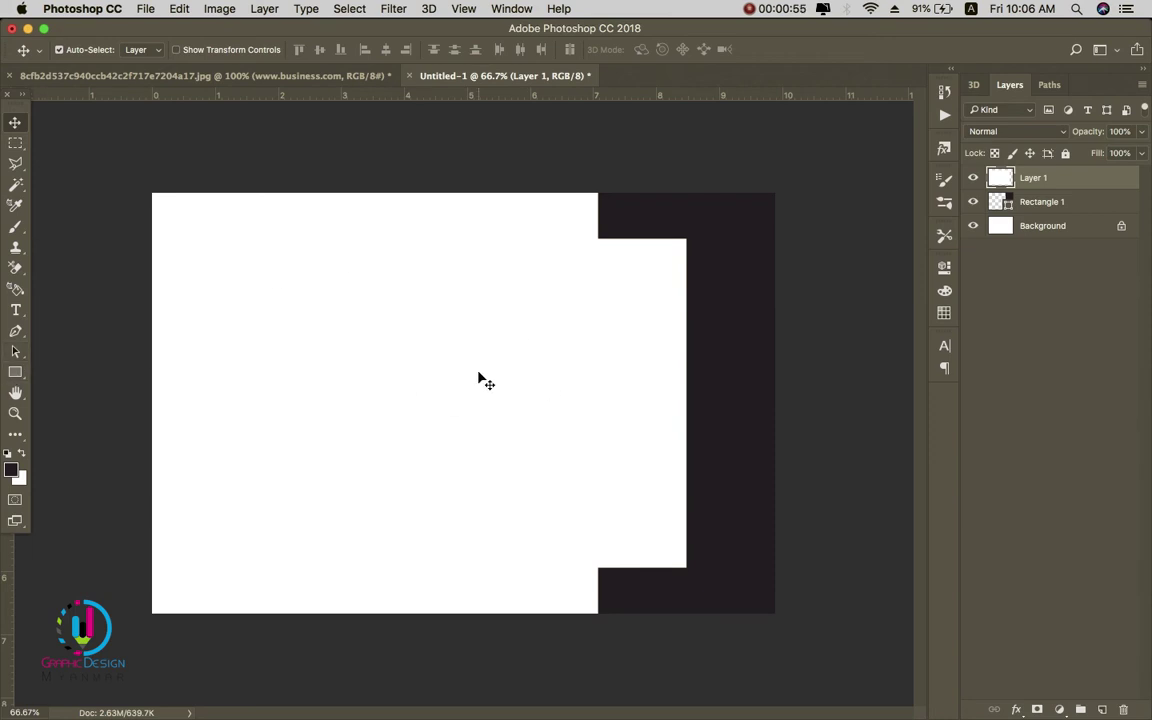
- Fill a wide, slightly shorter horizontal band with the dark foreground colour on a new layer above the white band
{"action": "left_click", "coordinate": [17, 143]}
{"action": "left_click_drag", "start_coordinate": [155, 260], "coordinate": [950, 550]}
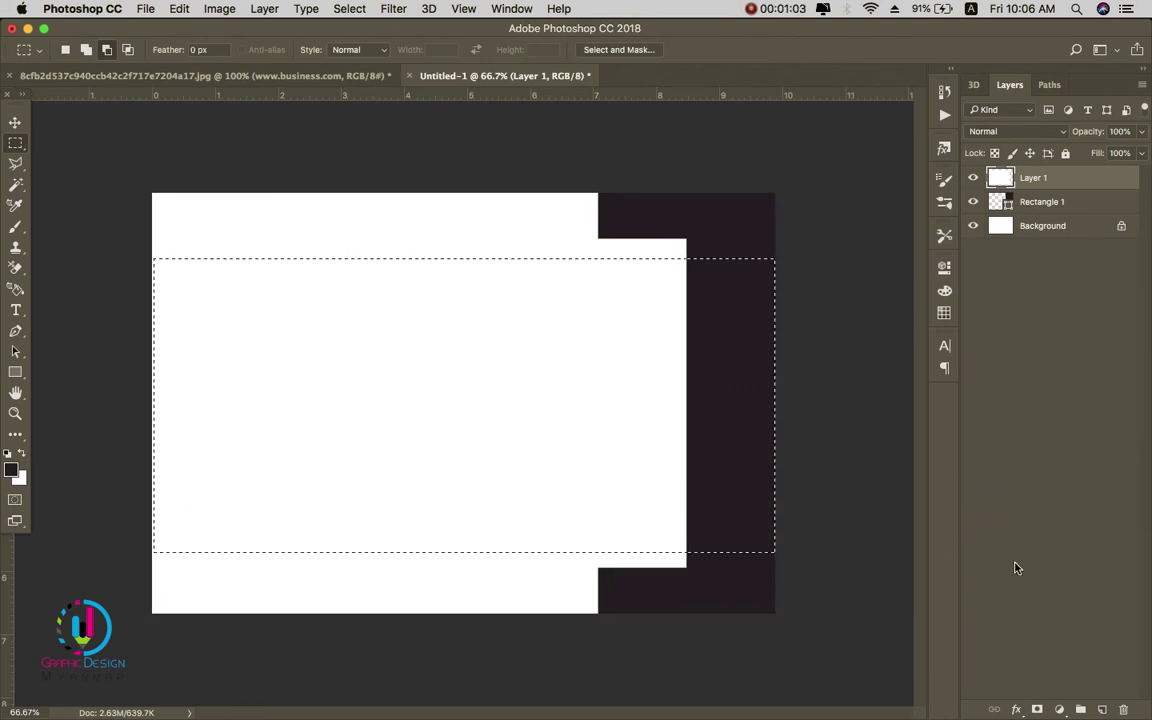
{"action": "key", "text": "super+shift+alt+n"}
{"action": "key", "text": "alt+BackSpace"}
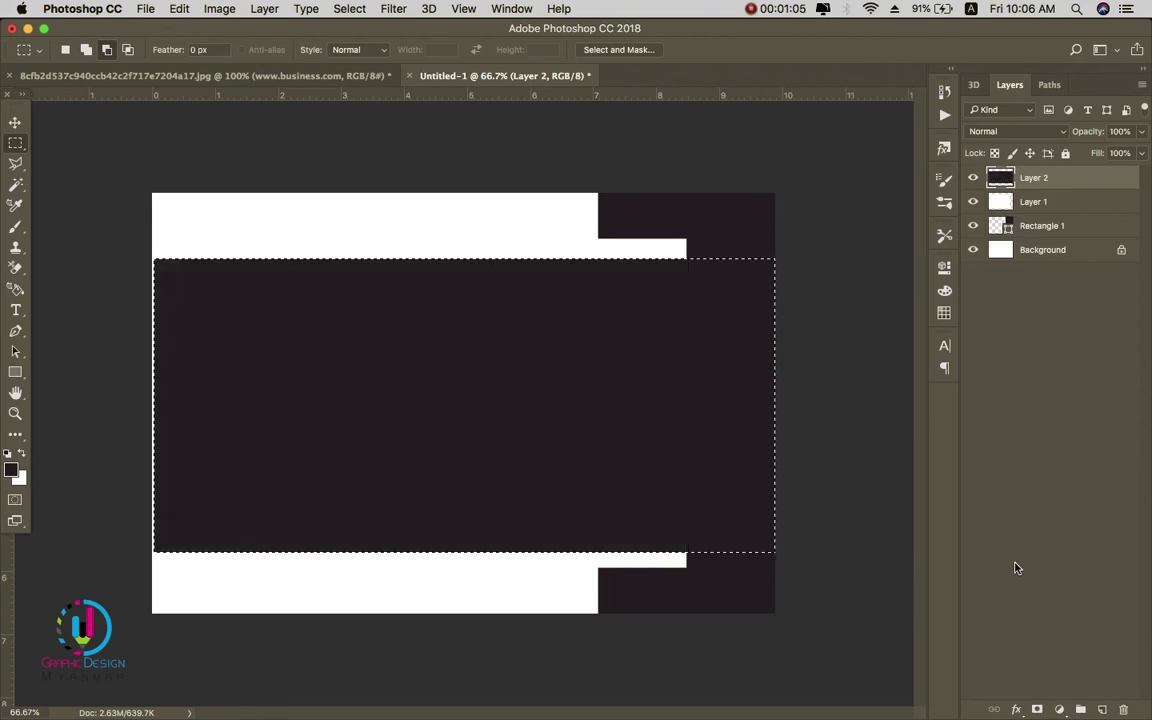
{"action": "key", "text": "super+d"}
- Stretch the new dark band's left side to the canvas edge, at 100.34% width
{"action": "key", "text": "v"}
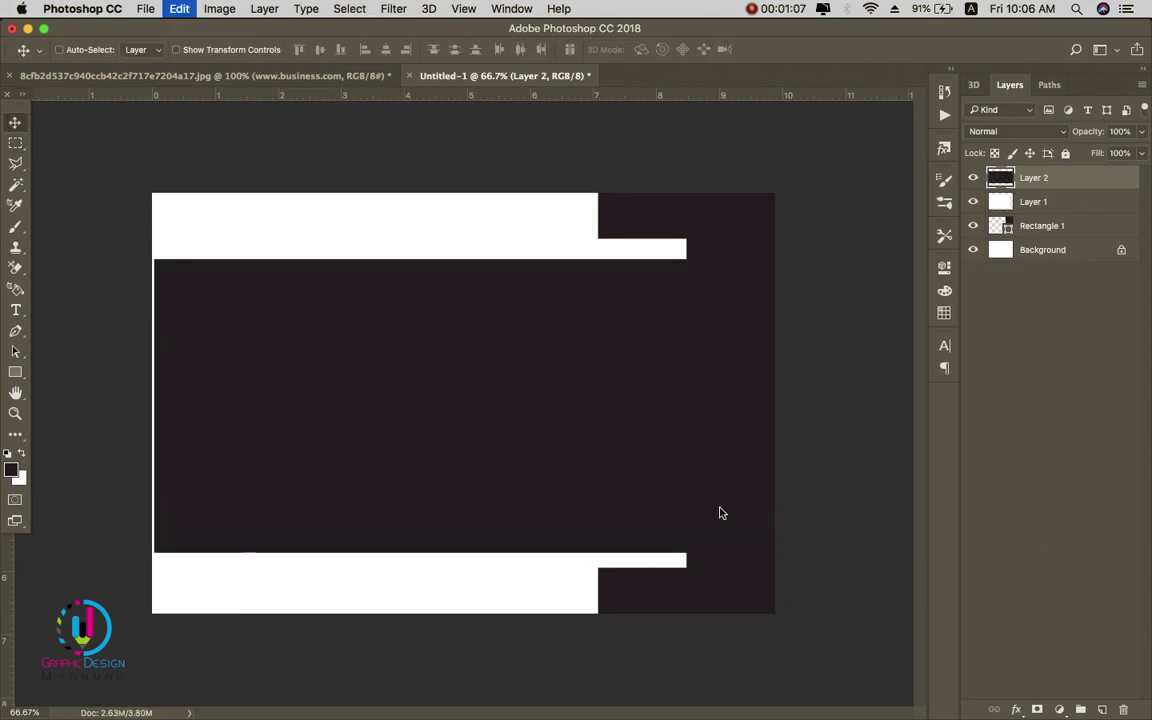
{"action": "key", "text": "super+t"}
{"action": "left_click_drag", "start_coordinate": [160, 405], "coordinate": [150, 404]}
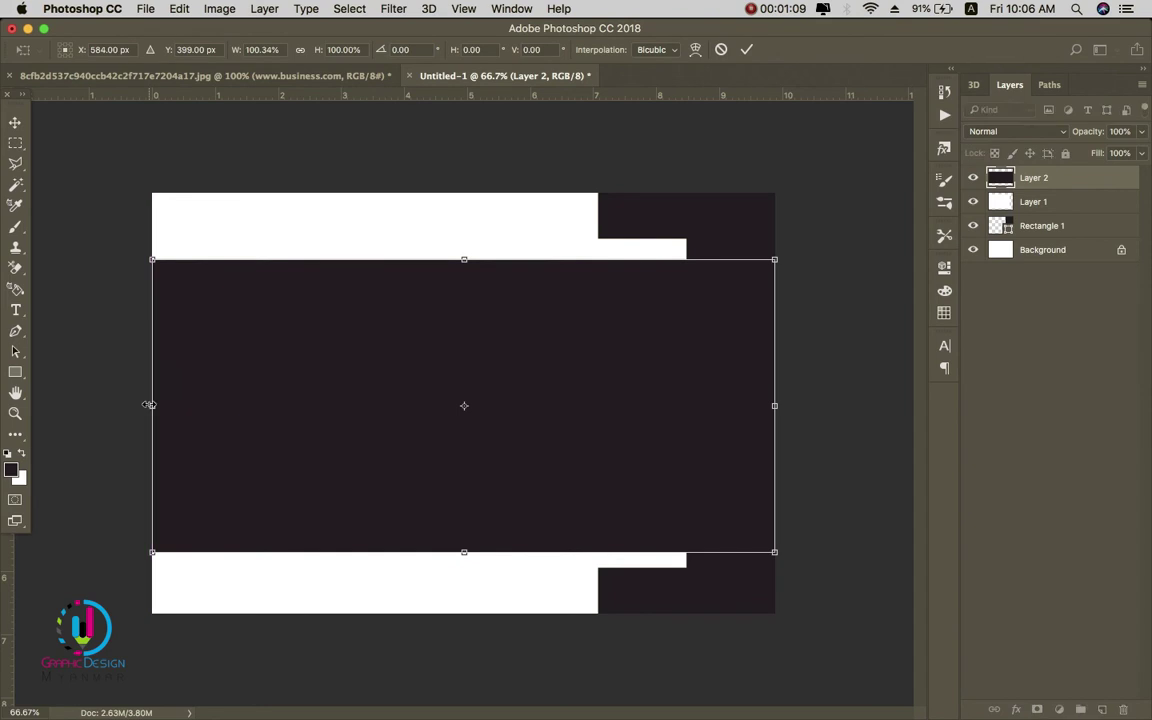
{"action": "key", "text": "Return"}
- Open the PNGPIX-COM Beautiful Young Woman Relaxing PNG image and paste the woman into the Untitled-1 document as a new layer
{"action": "key", "text": "super+o"}
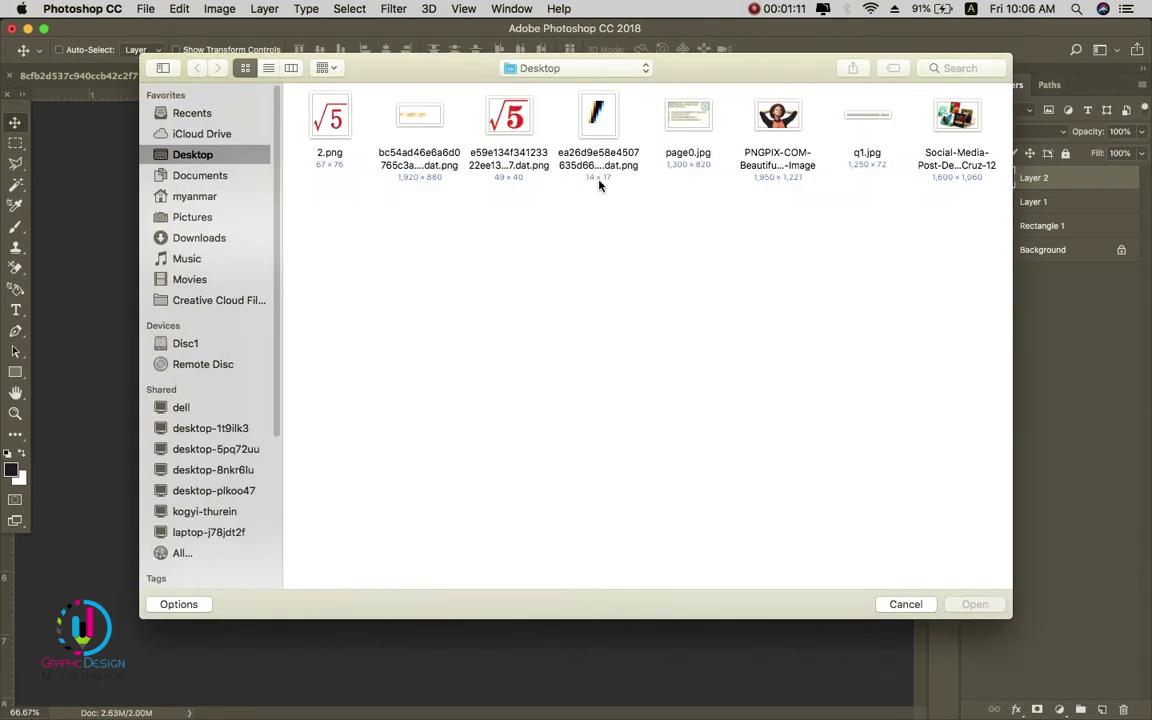
{"action": "double_click", "coordinate": [785, 120]}
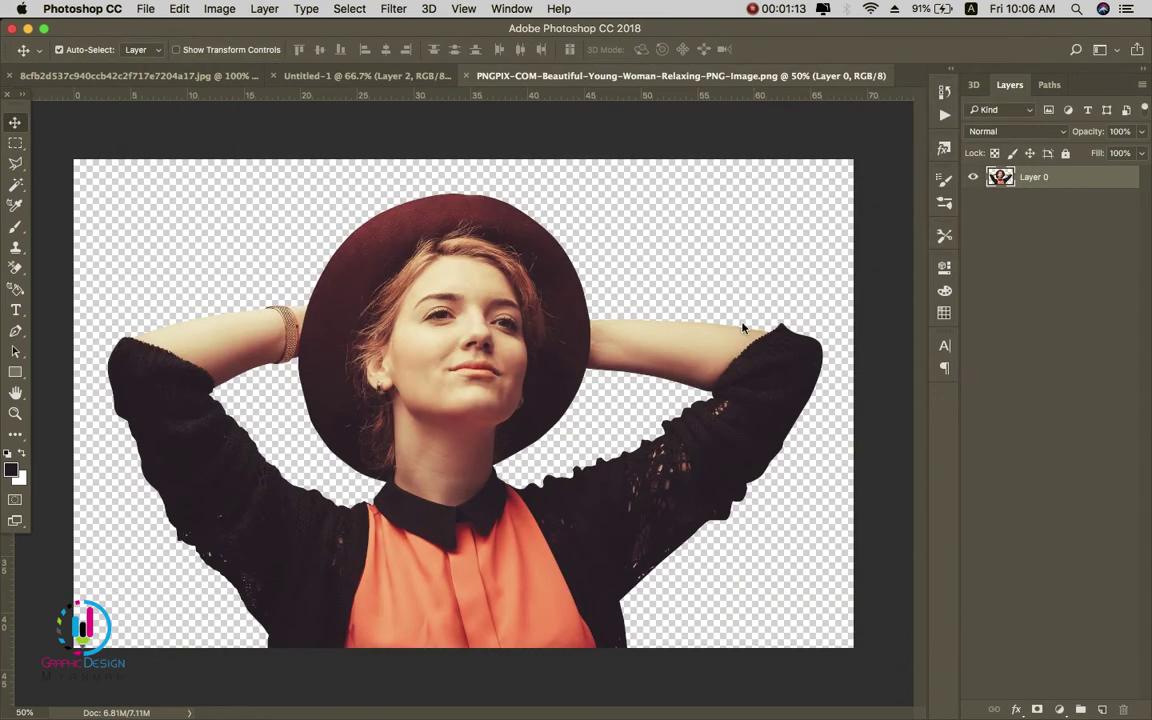
{"action": "key", "text": "Delete"}
{"action": "key", "text": "super+w"}
{"action": "left_click", "coordinate": [517, 262]}
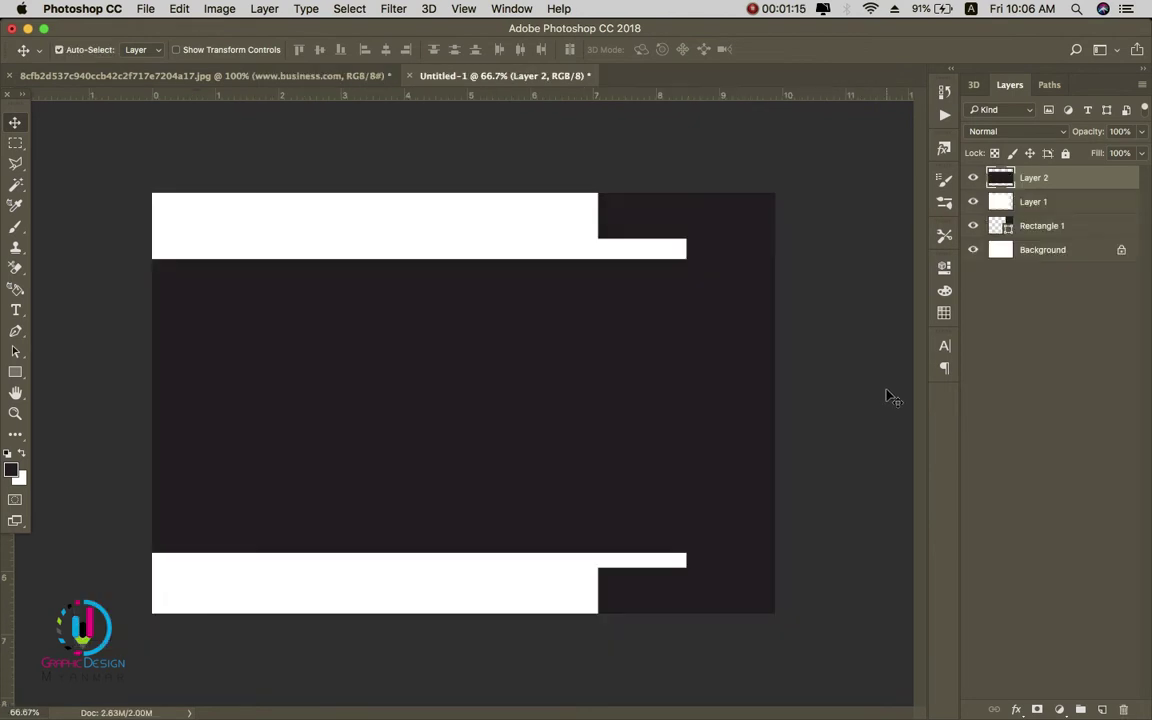
{"action": "key", "text": "super+v"}
- Scale the woman down and place her left of centre, resting on the dark band's bottom edge
{"action": "key", "text": "super+t"}
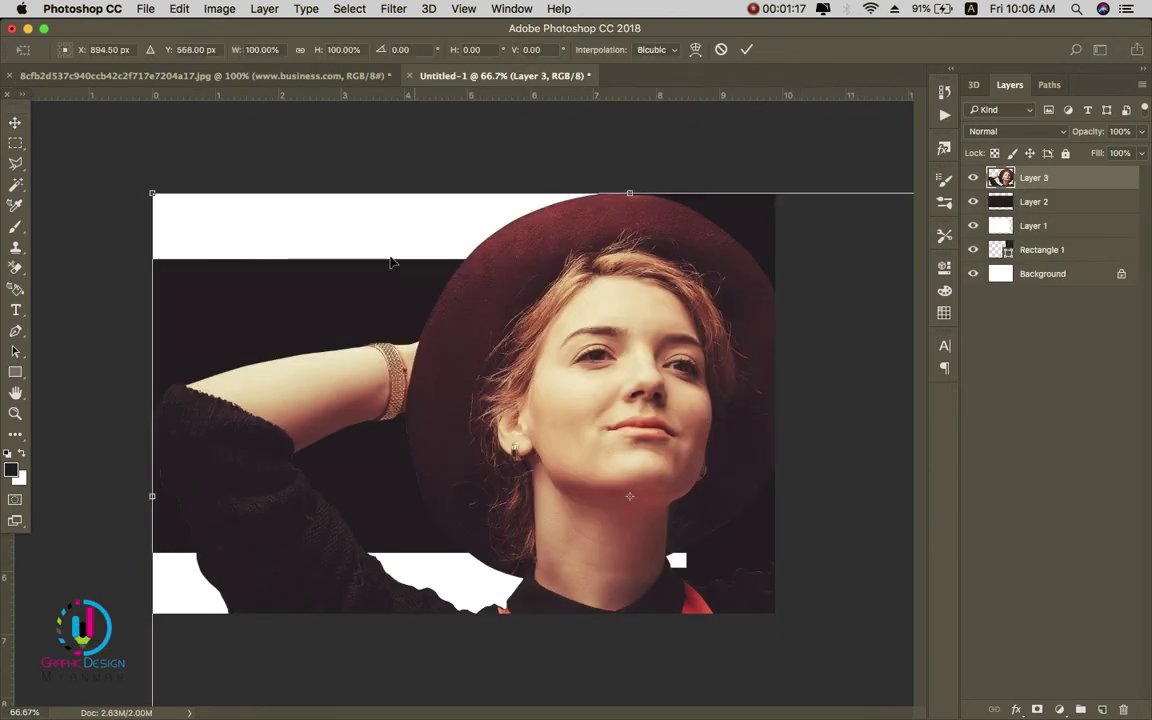
{"action": "left_click_drag", "start_coordinate": [155, 197], "coordinate": [690, 505]}
{"action": "left_click_drag", "start_coordinate": [854, 571], "coordinate": [373, 330]}
{"action": "left_click_drag", "start_coordinate": [621, 549], "coordinate": [522, 489]}
{"action": "left_click_drag", "start_coordinate": [390, 424], "coordinate": [437, 497]}
{"action": "key", "text": "Return"}
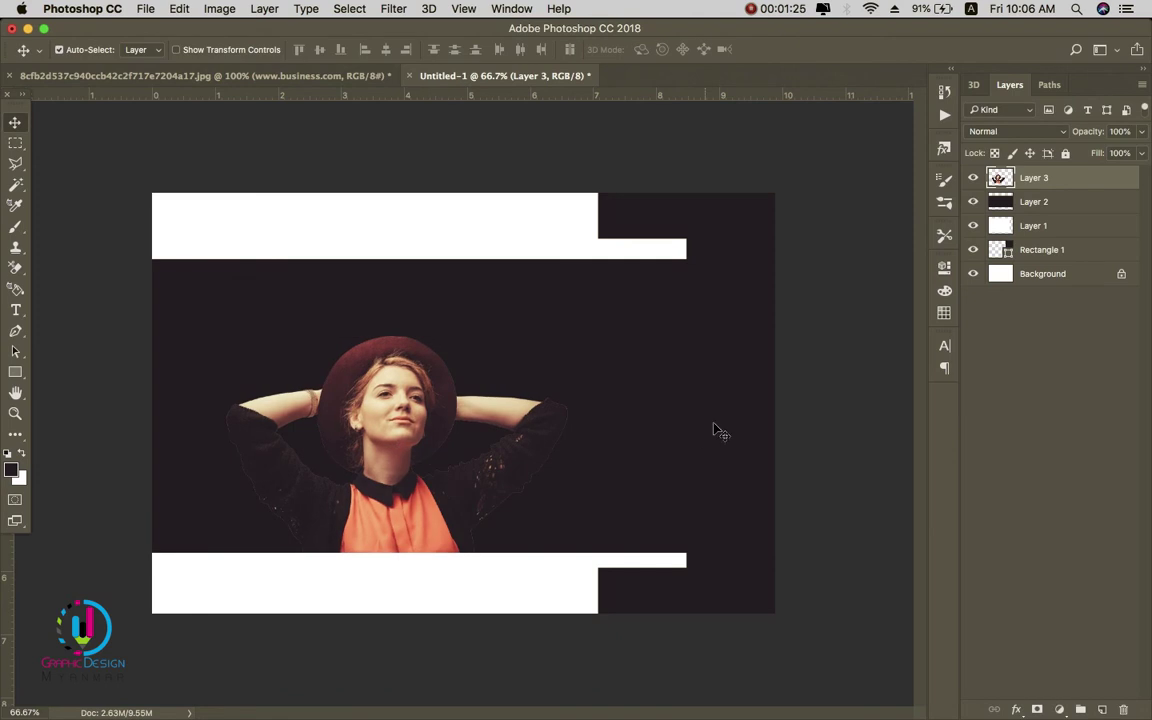
- Select the Layer 2 band and sample a tan skin tone from the woman as the foreground colour
{"action": "right_click", "coordinate": [632, 366]}
{"action": "left_click", "coordinate": [660, 369]}
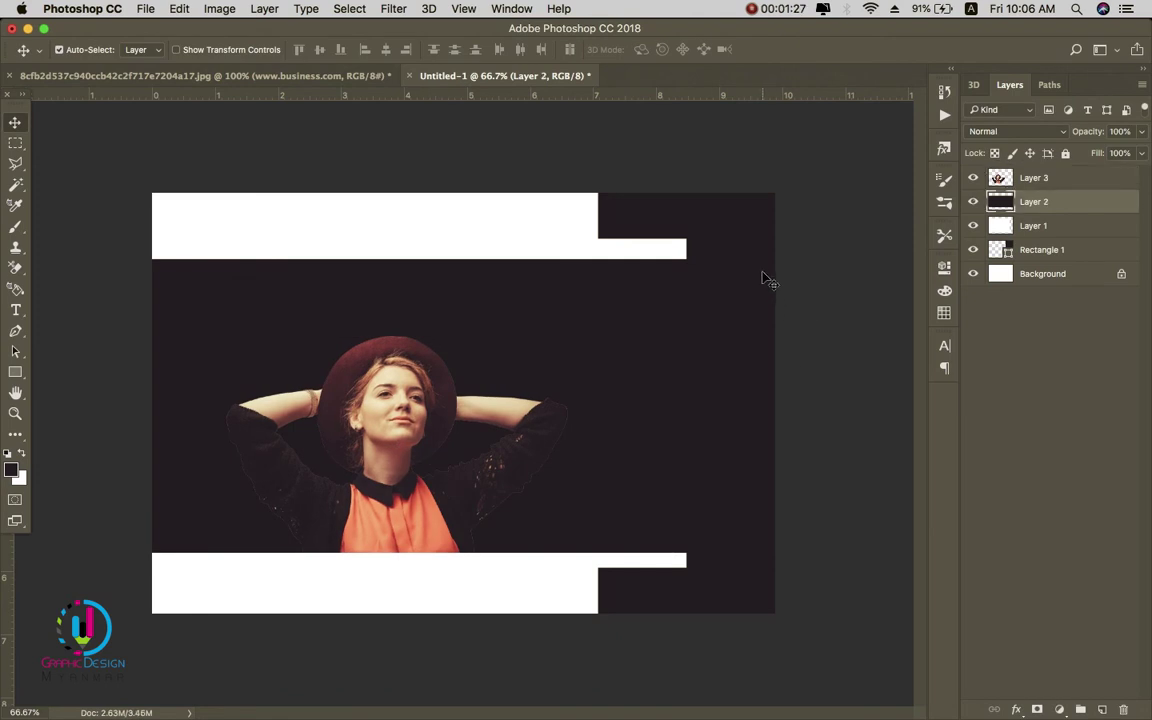
{"action": "right_click", "coordinate": [558, 324]}
{"action": "key", "text": "Escape"}
{"action": "key", "text": "i"}
{"action": "key", "text": "v"}
- Try to fill the Layer 2 band with the sampled tan colour, and undo the fill
{"action": "right_click", "coordinate": [694, 329]}
{"action": "left_click", "coordinate": [725, 329]}
{"action": "key", "text": "alt+BackSpace"}
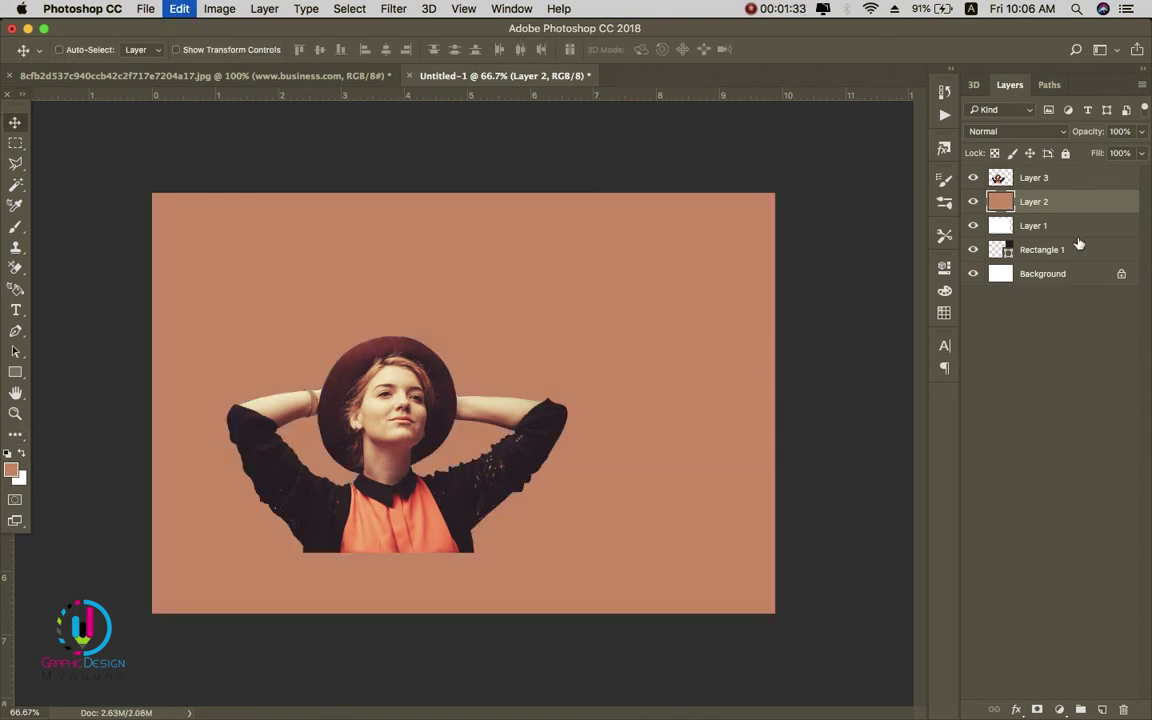
{"action": "key", "text": "ctrl+z"}
- Load the Layer 2 band's outline as a selection and fill it with the tan foreground colour
{"action": "left_click", "coordinate": [1001, 201], "text": "ctrl"}
{"action": "key", "text": "alt+BackSpace"}
{"action": "key", "text": "ctrl+d"}
- Try to apply a radial white-to-tan gradient to Layer 2 without a selection, and undo it
{"action": "key", "text": "g"}
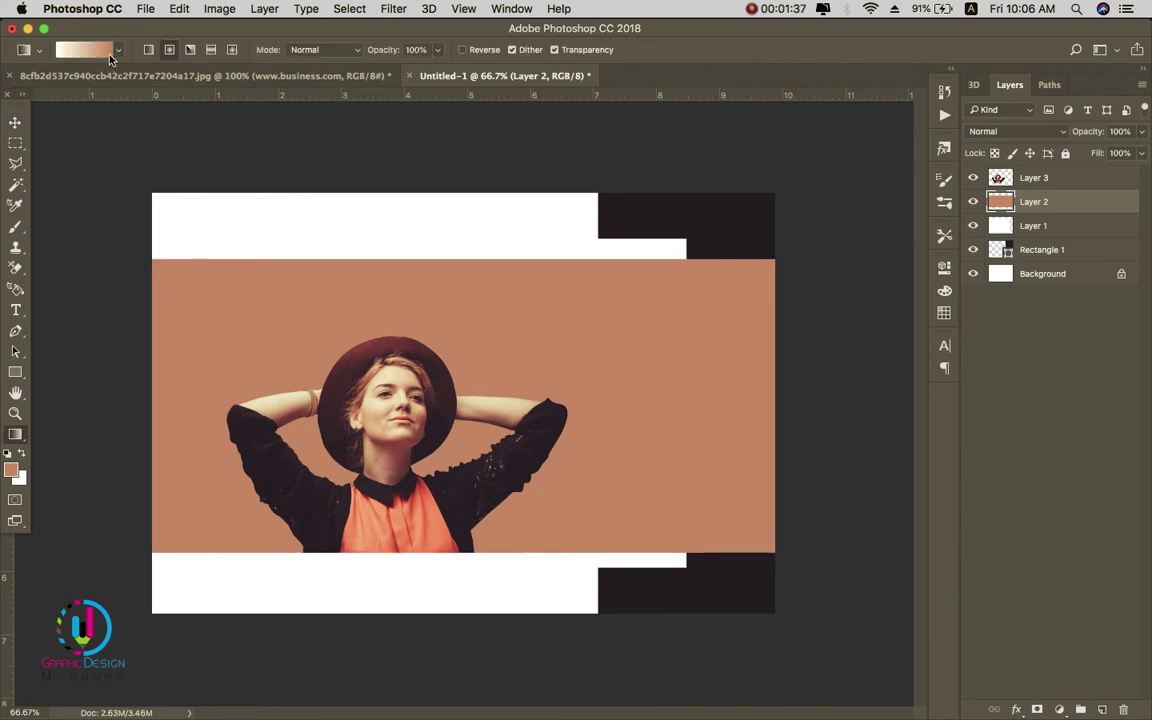
{"action": "left_click_drag", "start_coordinate": [353, 373], "coordinate": [318, 336]}
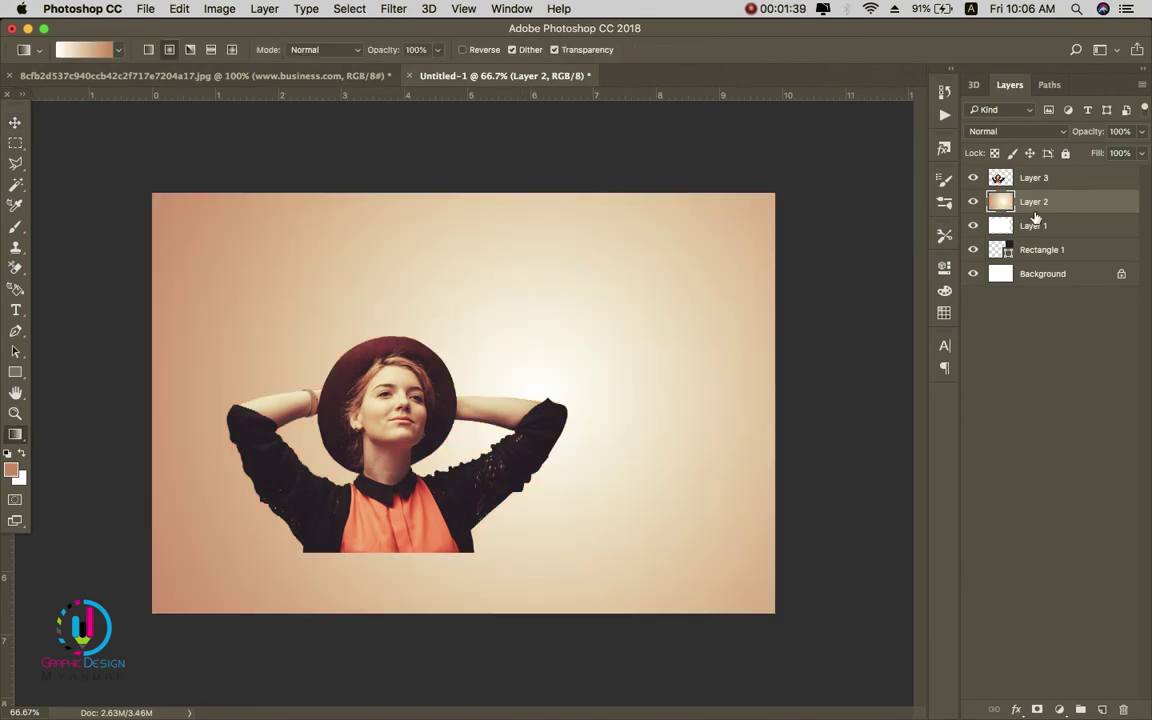
{"action": "key", "text": "ctrl+z"}
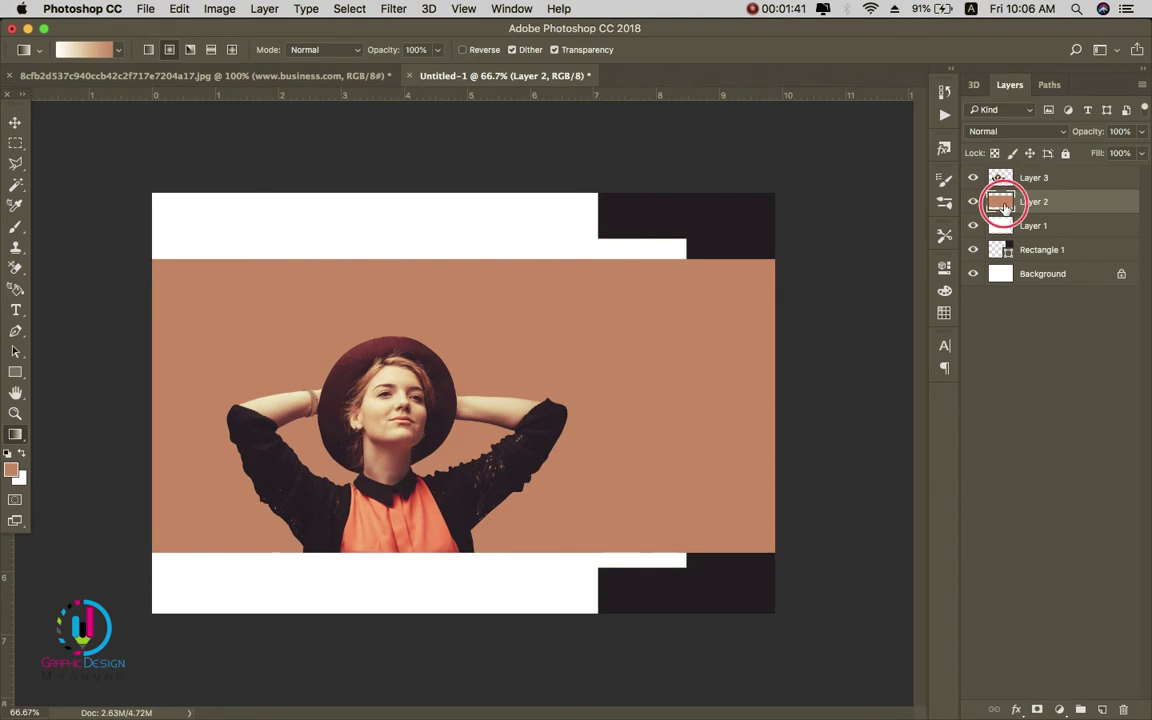
- Fill only the Layer 2 band's area with a radial white-to-tan gradient, brightest beside the woman, and deselect
{"action": "left_click_drag", "start_coordinate": [500, 335], "coordinate": [494, 378]}
{"action": "key", "text": "ctrl+d"}
{"action": "key", "text": "v"}
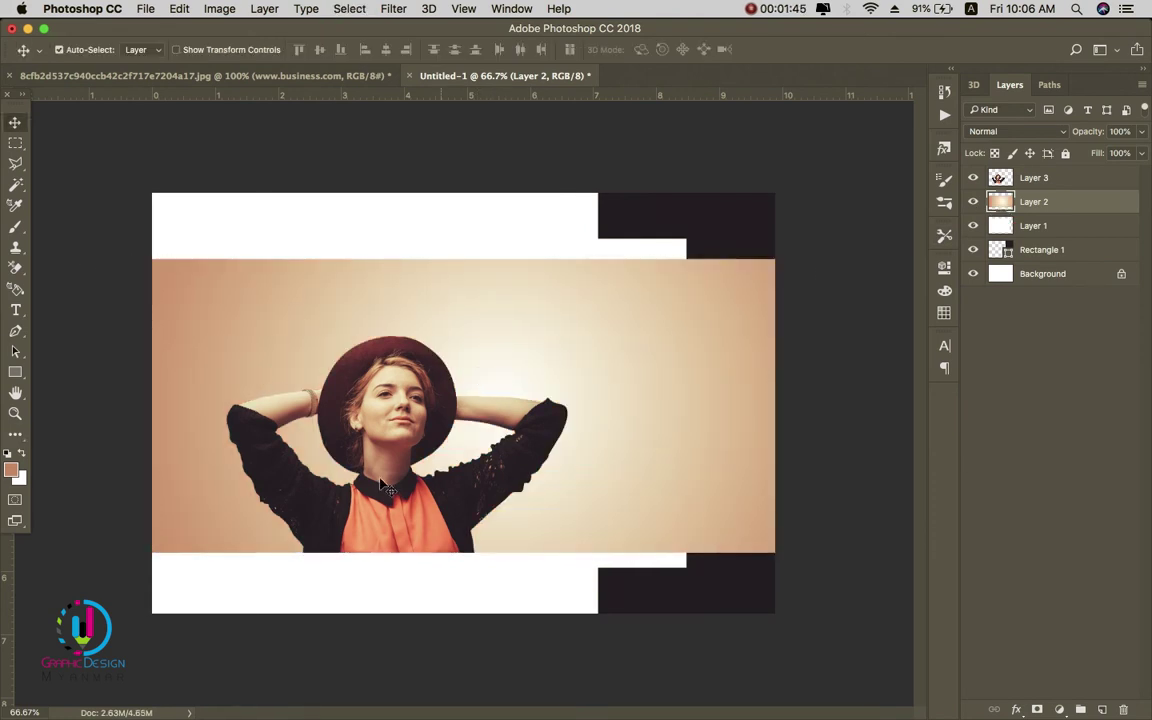
- Duplicate the Rectangle 1 layer, move the copy above Layer 2, and shorten the copy from its top and bottom edges
{"action": "left_click_drag", "start_coordinate": [1034, 250], "coordinate": [1103, 709]}
{"action": "left_click_drag", "start_coordinate": [1064, 250], "coordinate": [1075, 207]}
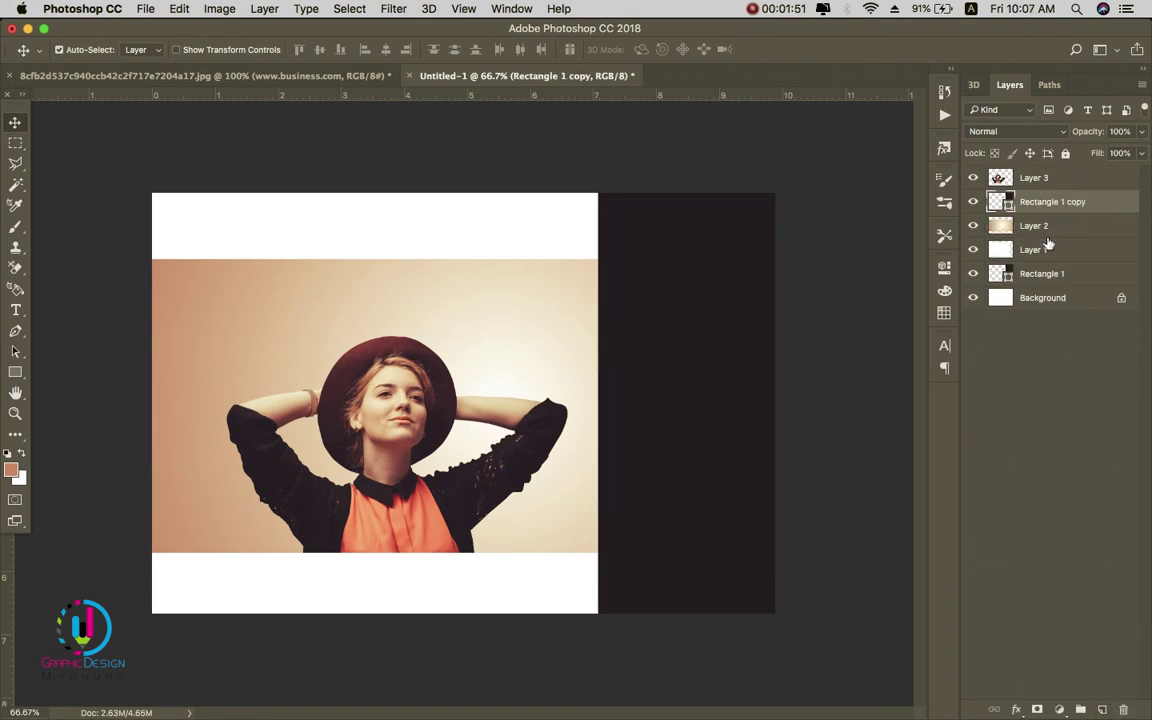
{"action": "right_click", "coordinate": [657, 240]}
{"action": "left_click", "coordinate": [700, 246]}
{"action": "key", "text": "super+t"}
{"action": "left_click_drag", "start_coordinate": [686, 193], "coordinate": [698, 280]}
{"action": "left_click_drag", "start_coordinate": [690, 618], "coordinate": [690, 543]}
{"action": "key", "text": "Return"}
- Center the shortened Rectangle 1 copy vertically on the canvas
{"action": "key", "text": "super+a"}
{"action": "left_click", "coordinate": [320, 50]}
{"action": "key", "text": "super+d"}
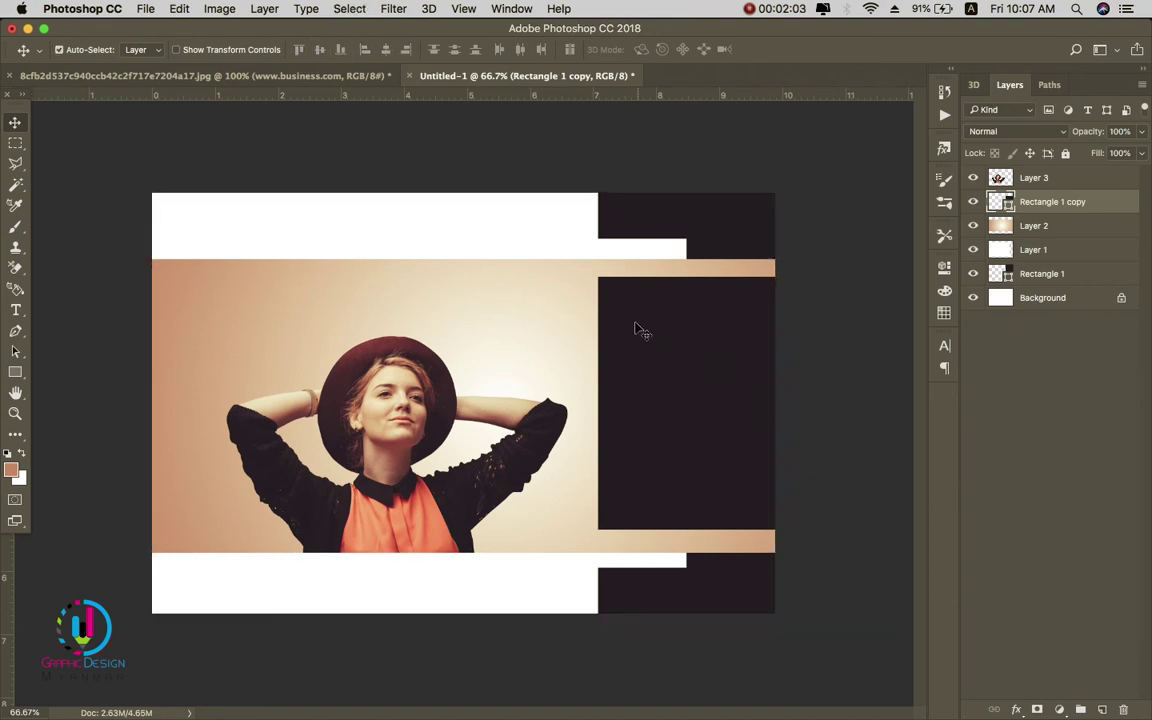
- Center the gradient band on Layer 2 vertically on the canvas
{"action": "key", "text": "super+a"}
{"action": "right_click", "coordinate": [496, 303]}
{"action": "left_click", "coordinate": [520, 304]}
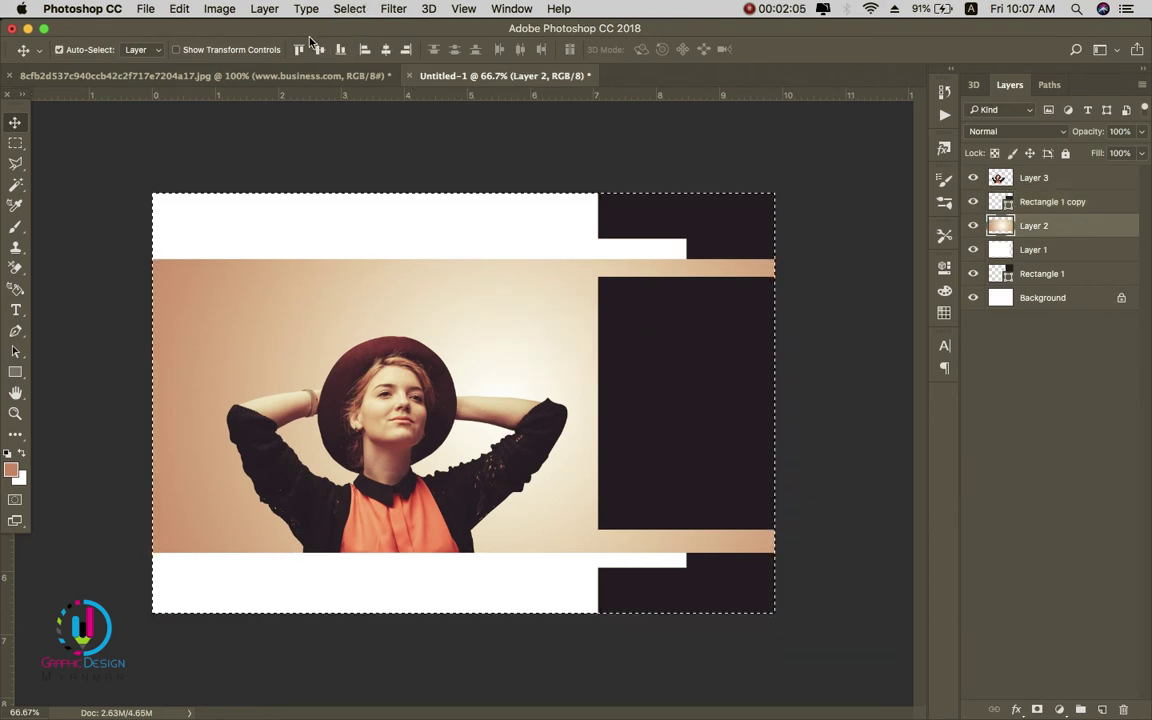
{"action": "left_click", "coordinate": [320, 50]}
{"action": "key", "text": "super+d"}
- Nudge the woman's layer up four increments to line up with the gradient band's bottom edge
{"action": "right_click", "coordinate": [386, 400]}
{"action": "left_click", "coordinate": [586, 402]}
{"action": "key", "text": "Up"}
{"action": "key", "text": "Up"}
{"action": "key", "text": "Up"}
{"action": "key", "text": "Up"}
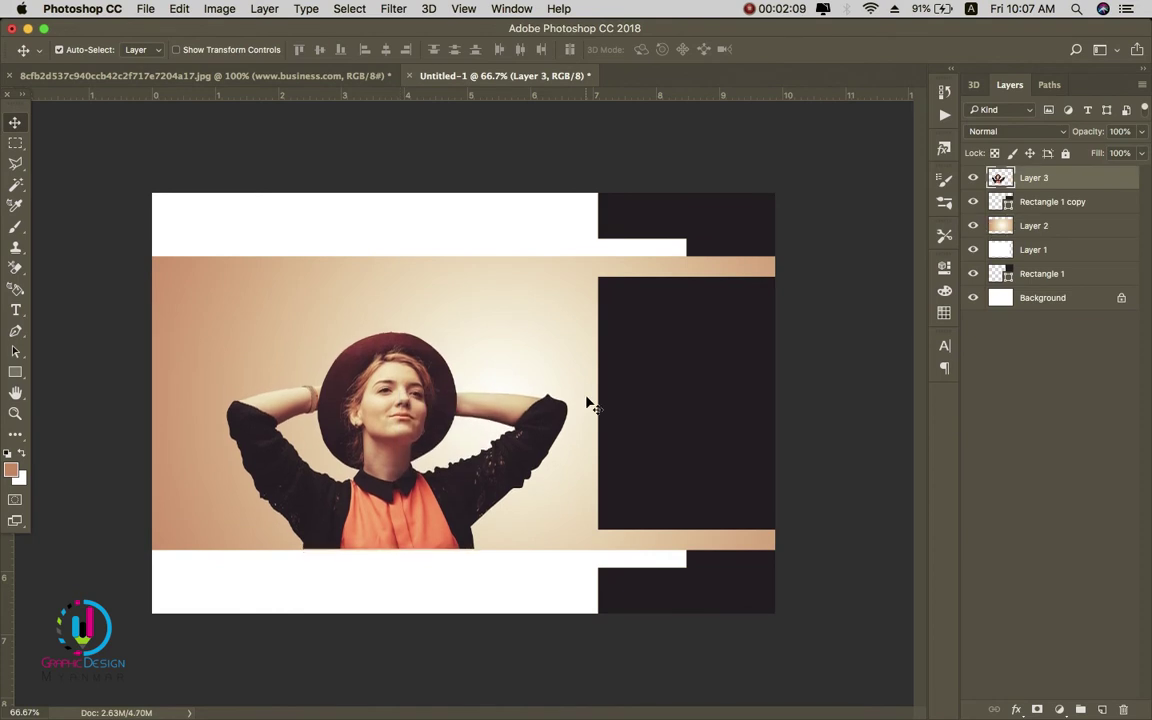
{"action": "key", "text": "super+minus"}
{"action": "key", "text": "super+plus"}
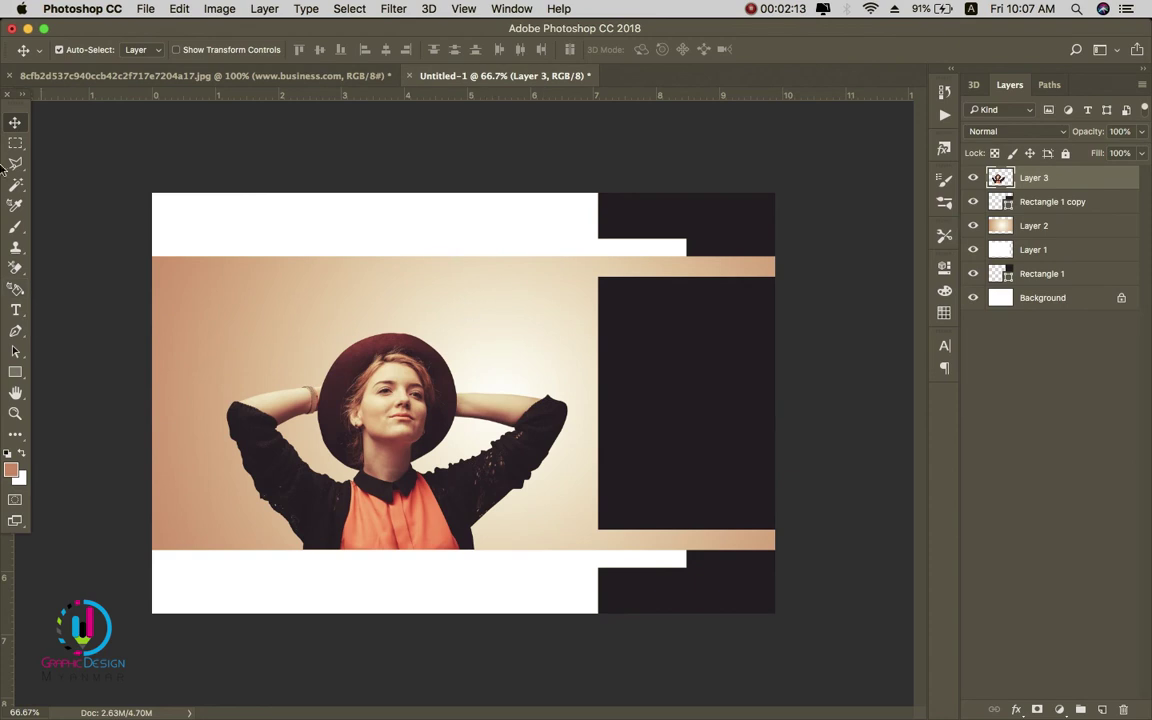
- Draw a tall rectangle about 51 × 688 px along the canvas's left edge, with a dark fill and no stroke
{"action": "left_click", "coordinate": [15, 372]}
{"action": "left_click_drag", "start_coordinate": [159, 213], "coordinate": [186, 580]}
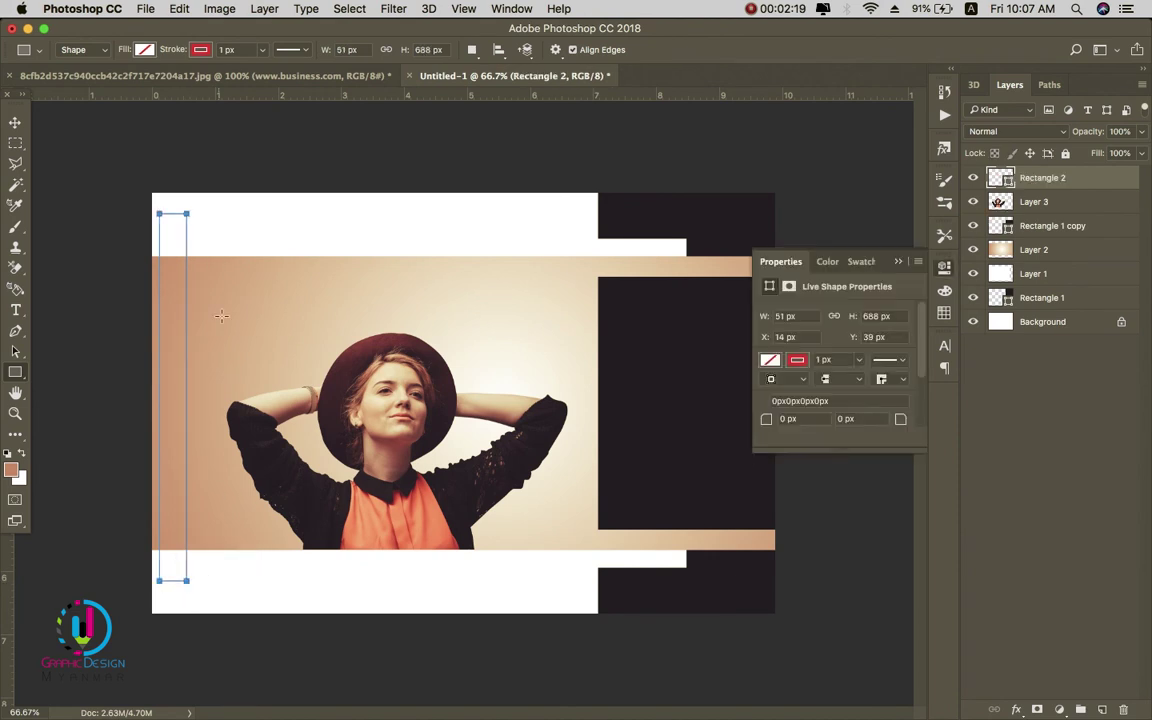
{"action": "left_click", "coordinate": [144, 50]}
{"action": "left_click", "coordinate": [78, 133]}
{"action": "left_click", "coordinate": [200, 50]}
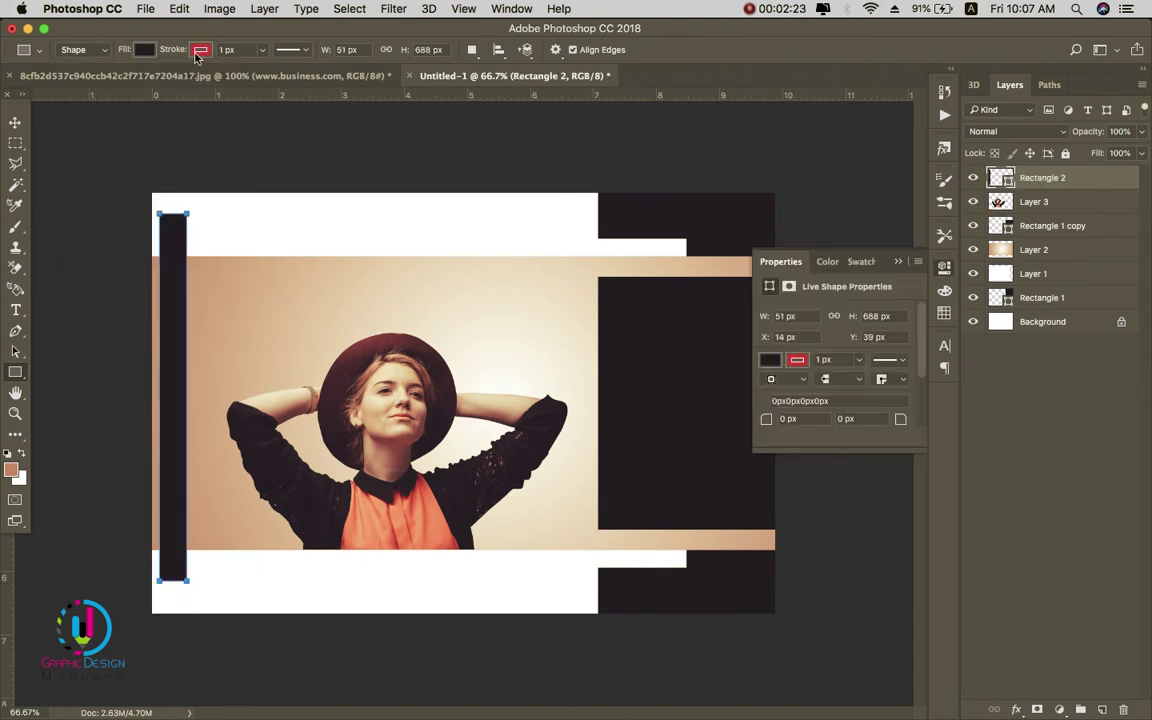
{"action": "left_click", "coordinate": [15, 122]}
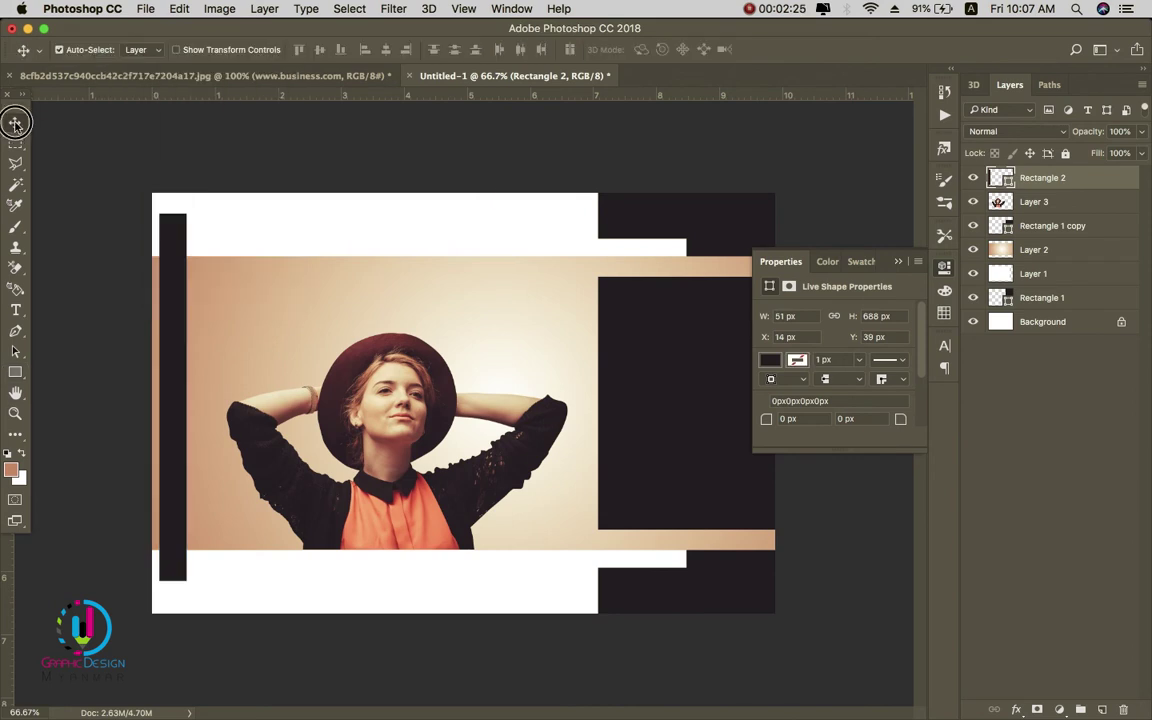
{"action": "left_click", "coordinate": [899, 262]}
- Bring the EXCLUSIVE WOMENS COLLECTION text layer from the other open document into Untitled-1, above the woman
{"action": "left_click", "coordinate": [222, 76]}
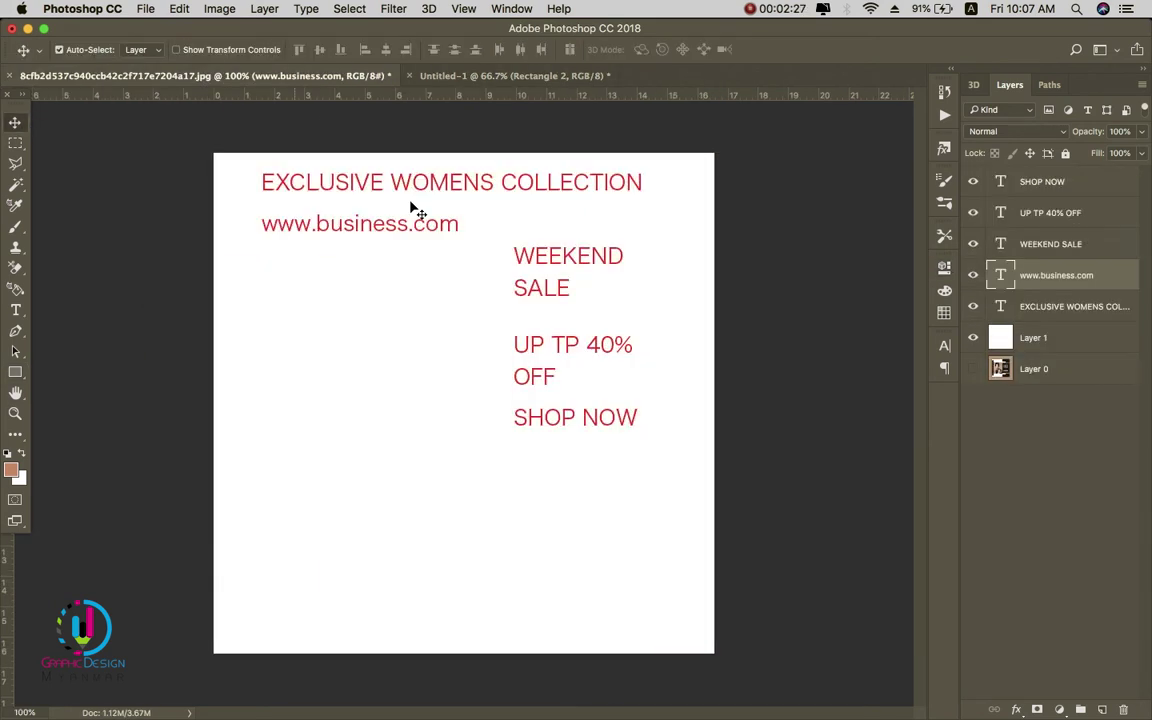
{"action": "right_click", "coordinate": [465, 193]}
{"action": "left_click", "coordinate": [465, 193]}
{"action": "left_click_drag", "start_coordinate": [452, 181], "coordinate": [455, 250]}
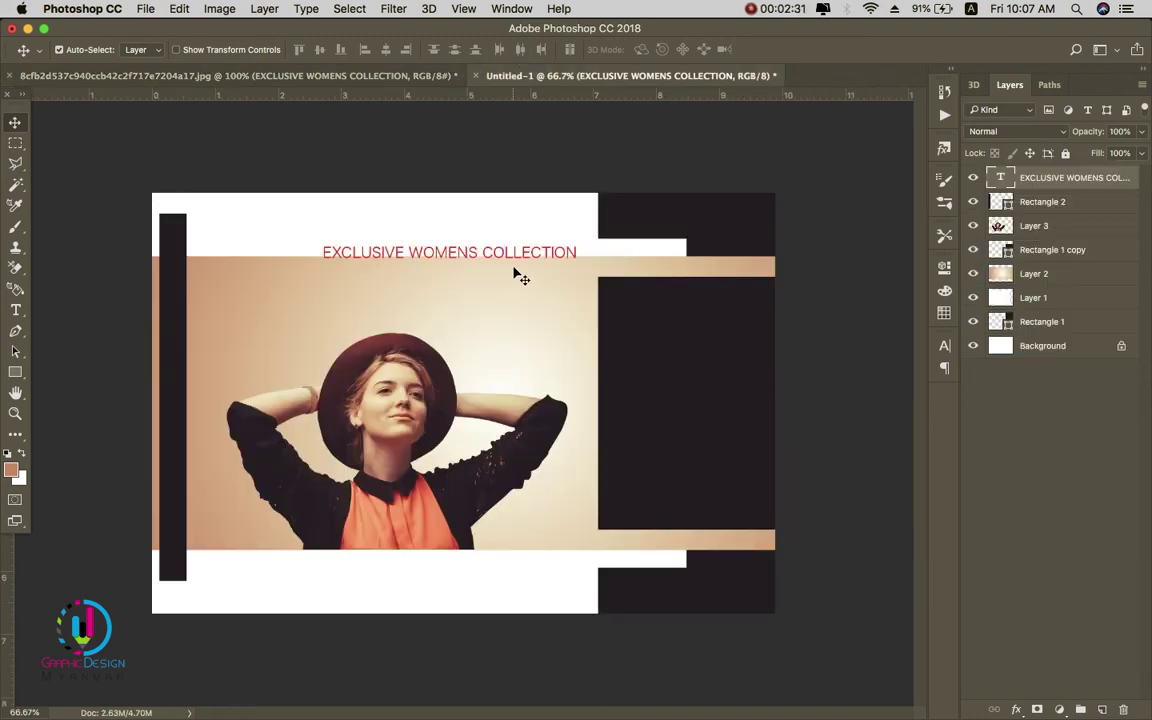
- Rotate the EXCLUSIVE WOMENS COLLECTION text by -90° and move it onto the dark vertical strip
{"action": "key", "text": "super+t"}
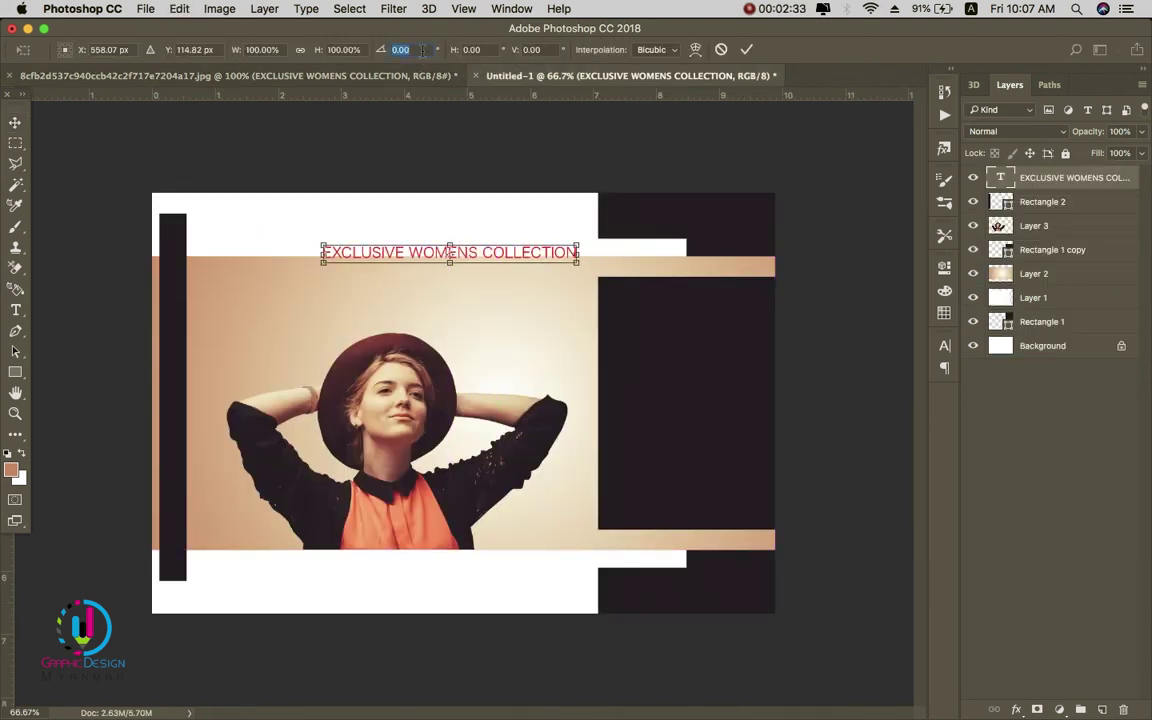
{"action": "type", "text": "-90"}
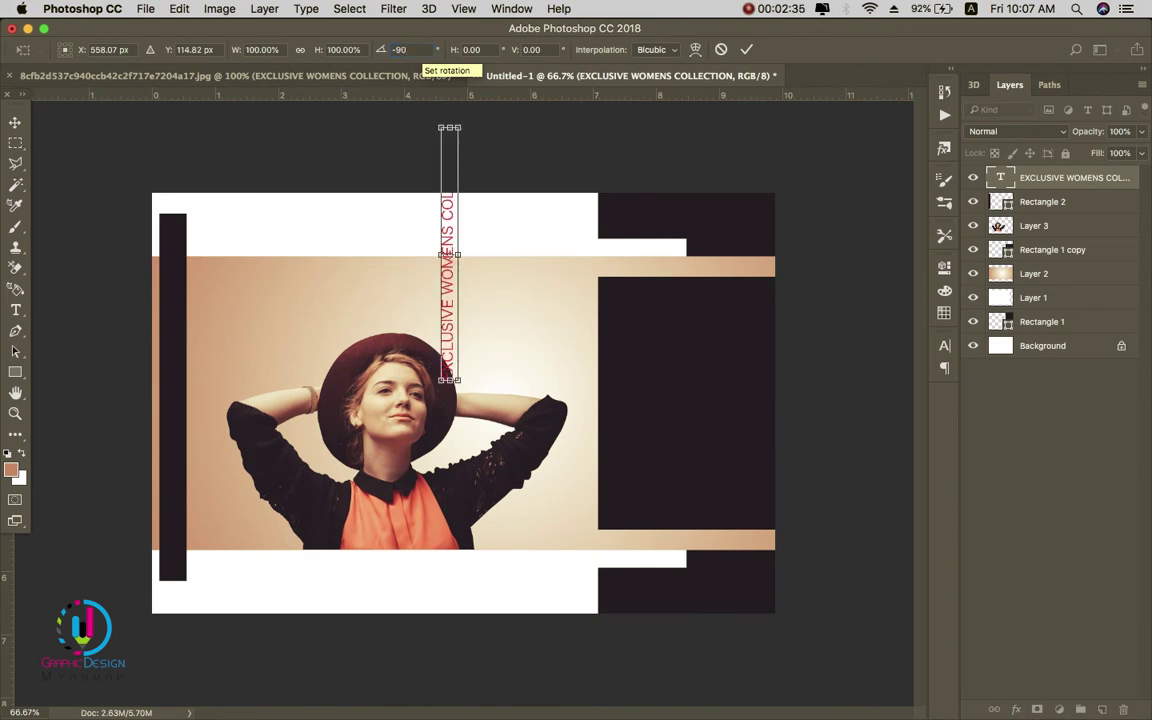
{"action": "key", "text": "Return"}
{"action": "left_click_drag", "start_coordinate": [449, 243], "coordinate": [172, 400]}
{"action": "key", "text": "super+a"}
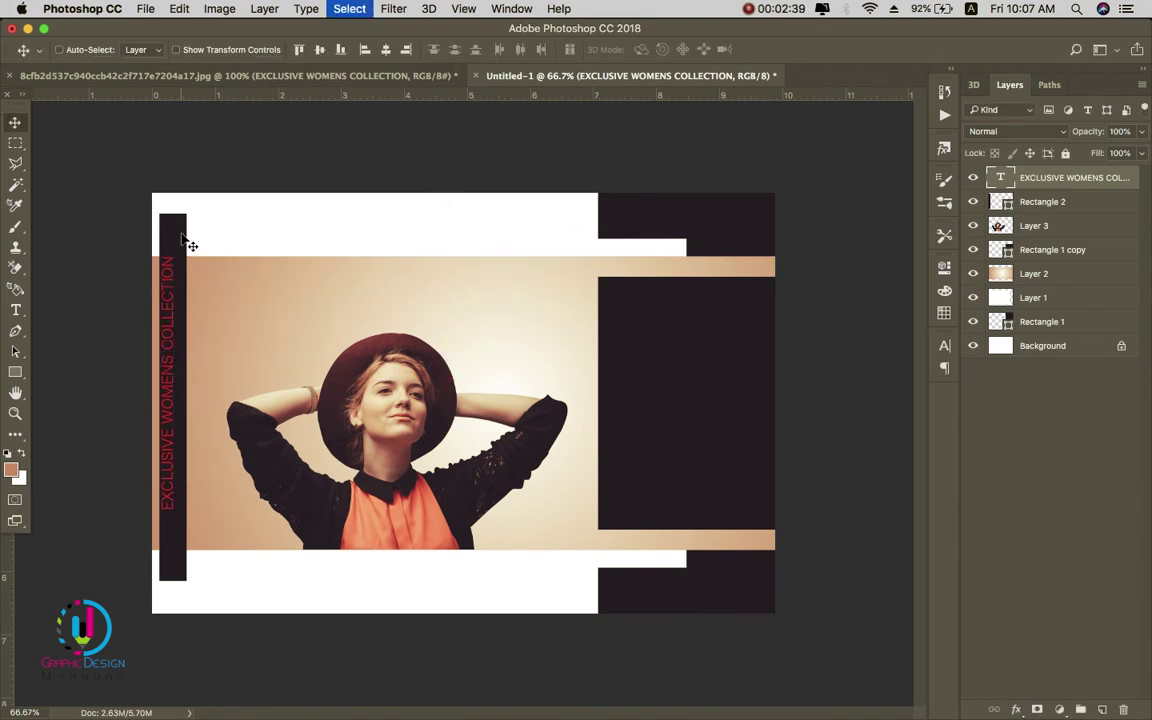
- Shorten the dark vertical strip from its upper end to about 95% height and center it vertically on the canvas
{"action": "right_click", "coordinate": [187, 240]}
{"action": "left_click", "coordinate": [187, 240]}
{"action": "key", "text": "ctrl+t"}
{"action": "left_click_drag", "start_coordinate": [172, 213], "coordinate": [176, 230]}
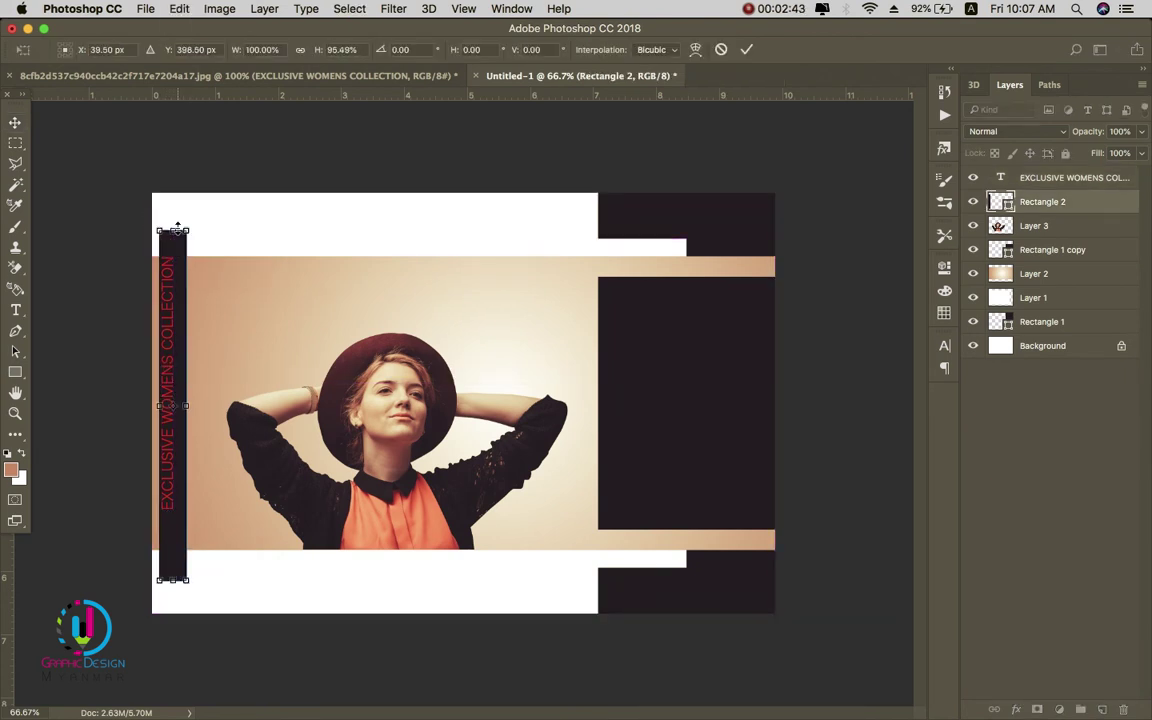
{"action": "key", "text": "Return"}
{"action": "key", "text": "super+a"}
{"action": "left_click", "coordinate": [318, 52]}
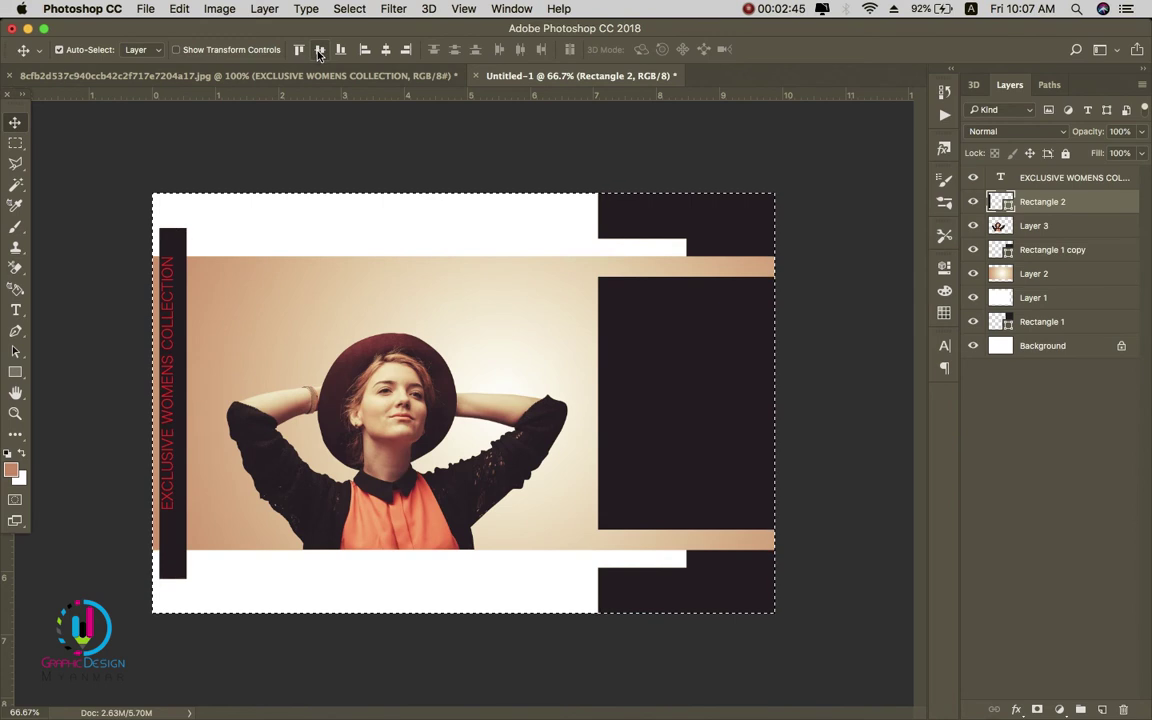
{"action": "key", "text": "super+d"}
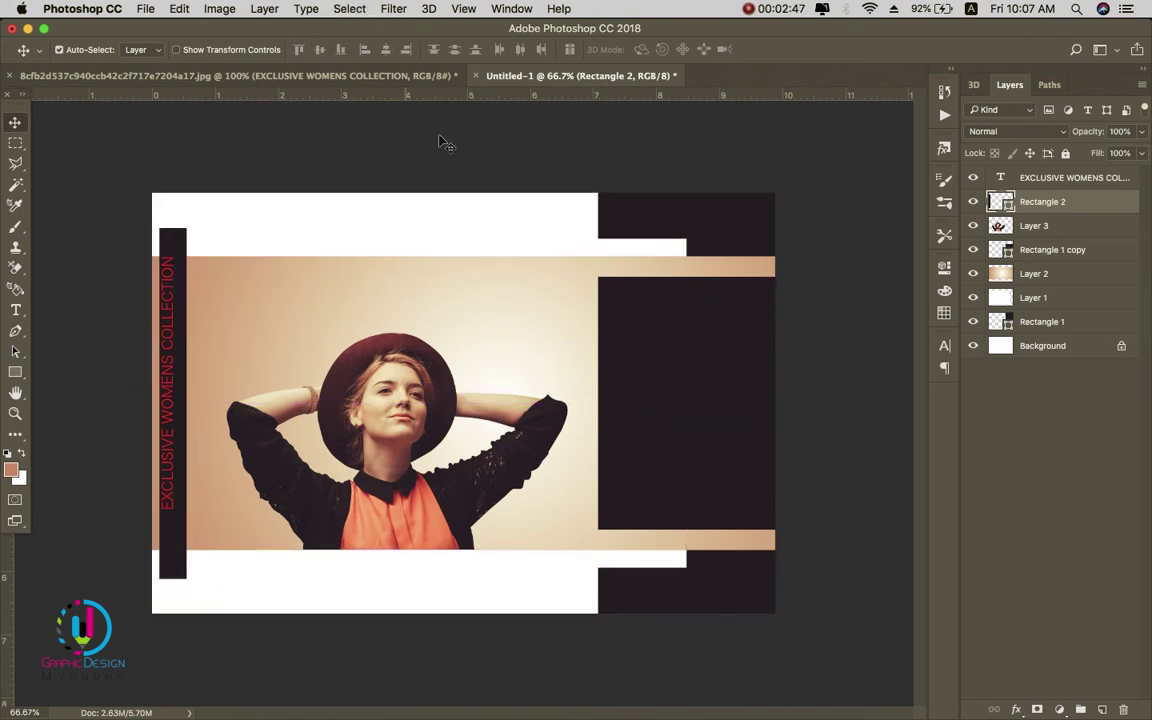
- Place horizontal guides on the white band's upper and lower edges and fit the dark strip's ends to them
{"action": "left_click_drag", "start_coordinate": [439, 97], "coordinate": [483, 238]}
{"action": "left_click_drag", "start_coordinate": [450, 100], "coordinate": [550, 567]}
{"action": "right_click", "coordinate": [179, 582]}
{"action": "left_click", "coordinate": [195, 585]}
{"action": "key", "text": "super+t"}
{"action": "left_click_drag", "start_coordinate": [172, 580], "coordinate": [176, 568]}
{"action": "left_click_drag", "start_coordinate": [174, 230], "coordinate": [174, 238]}
{"action": "key", "text": "Return"}
{"action": "key", "text": "super+a"}
{"action": "key", "text": "super+d"}
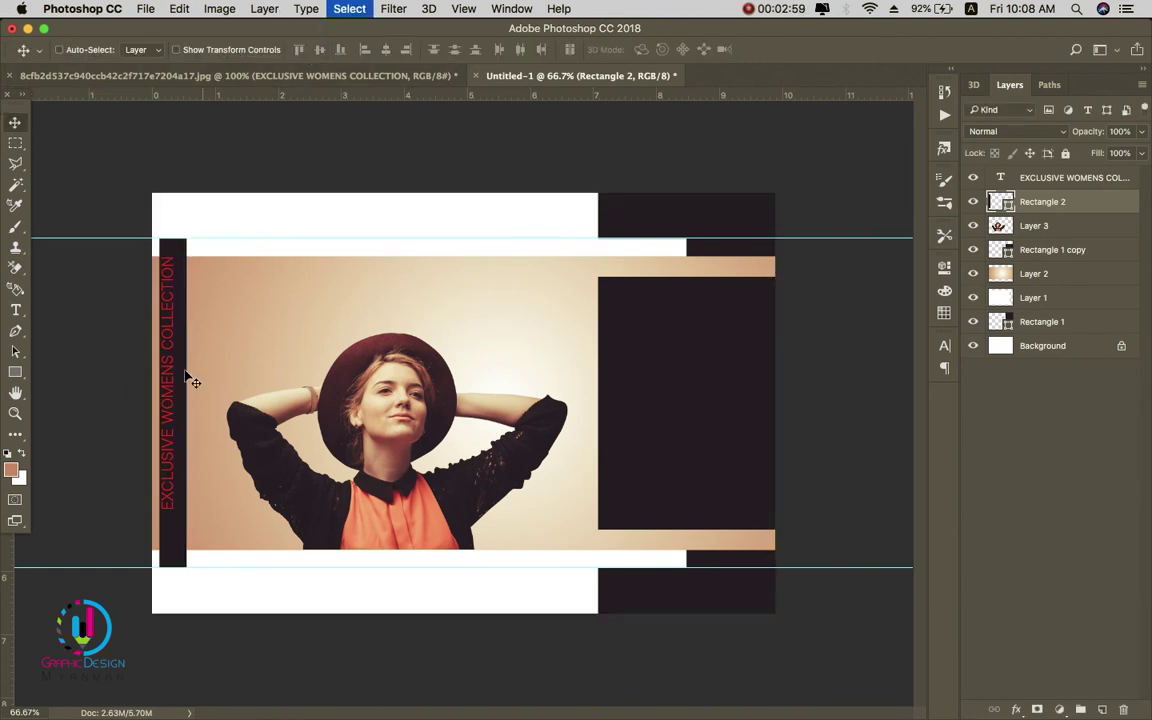
- Widen the letter spacing of the EXCLUSIVE WOMENS COLLECTION text until it nearly spans the dark strip's length
{"action": "right_click", "coordinate": [177, 349]}
{"action": "left_click", "coordinate": [180, 348]}
{"action": "key", "text": "t"}
{"action": "key", "text": "Return"}
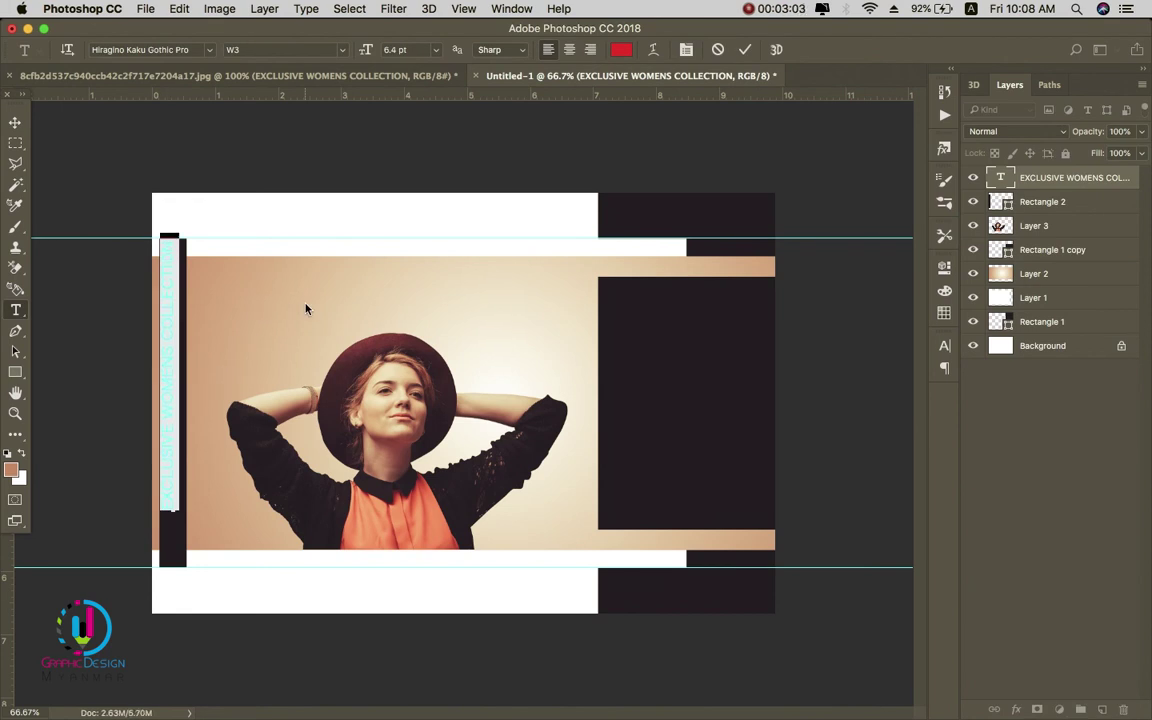
{"action": "left_click", "coordinate": [15, 122]}
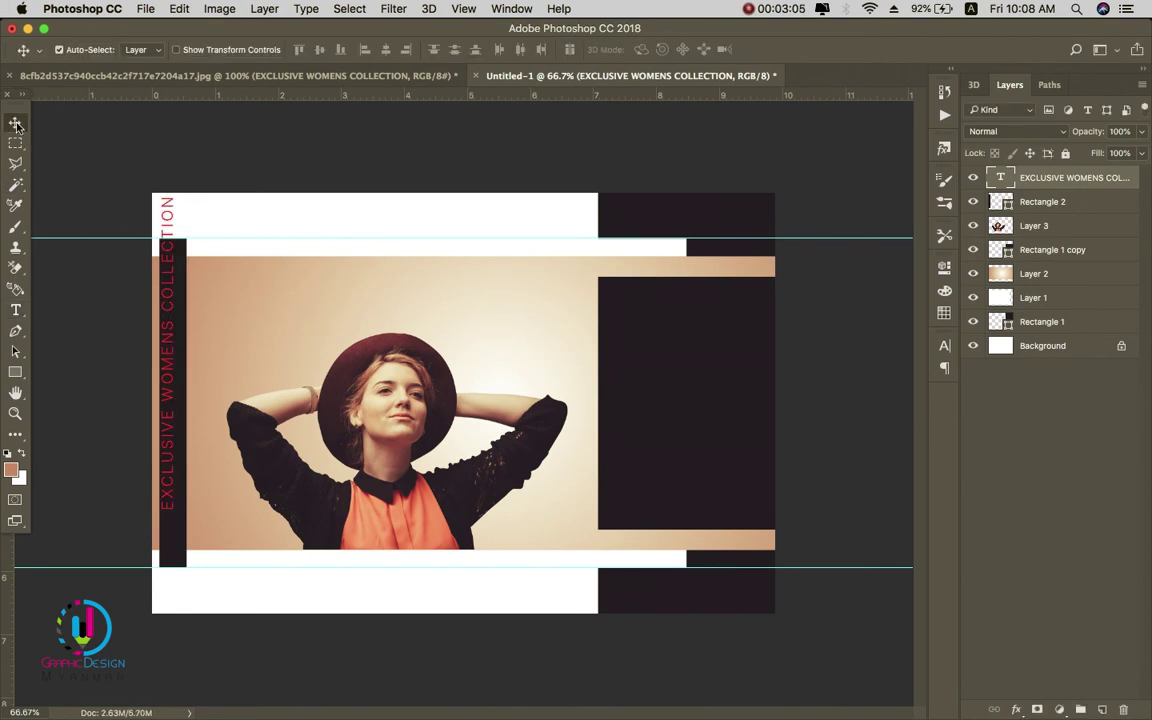
- Center the EXCLUSIVE WOMENS COLLECTION text vertically and horizontally within the dark strip
{"action": "left_click", "coordinate": [1003, 203], "text": "super"}
{"action": "left_click", "coordinate": [320, 49]}
{"action": "left_click", "coordinate": [385, 49]}
{"action": "key", "text": "super+d"}
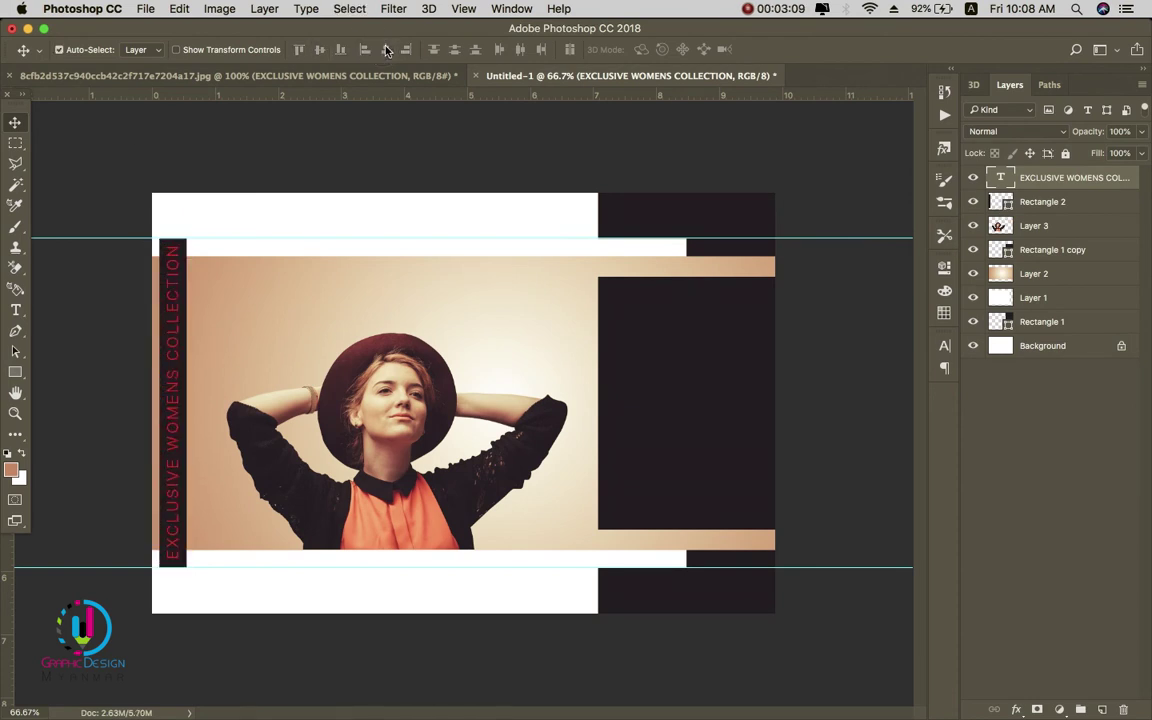
{"action": "left_click", "coordinate": [433, 70]}
{"action": "right_click", "coordinate": [374, 227]}
{"action": "left_click", "coordinate": [378, 230]}
{"action": "left_click_drag", "start_coordinate": [378, 228], "coordinate": [396, 352]}
{"action": "key", "text": "ctrl+t"}
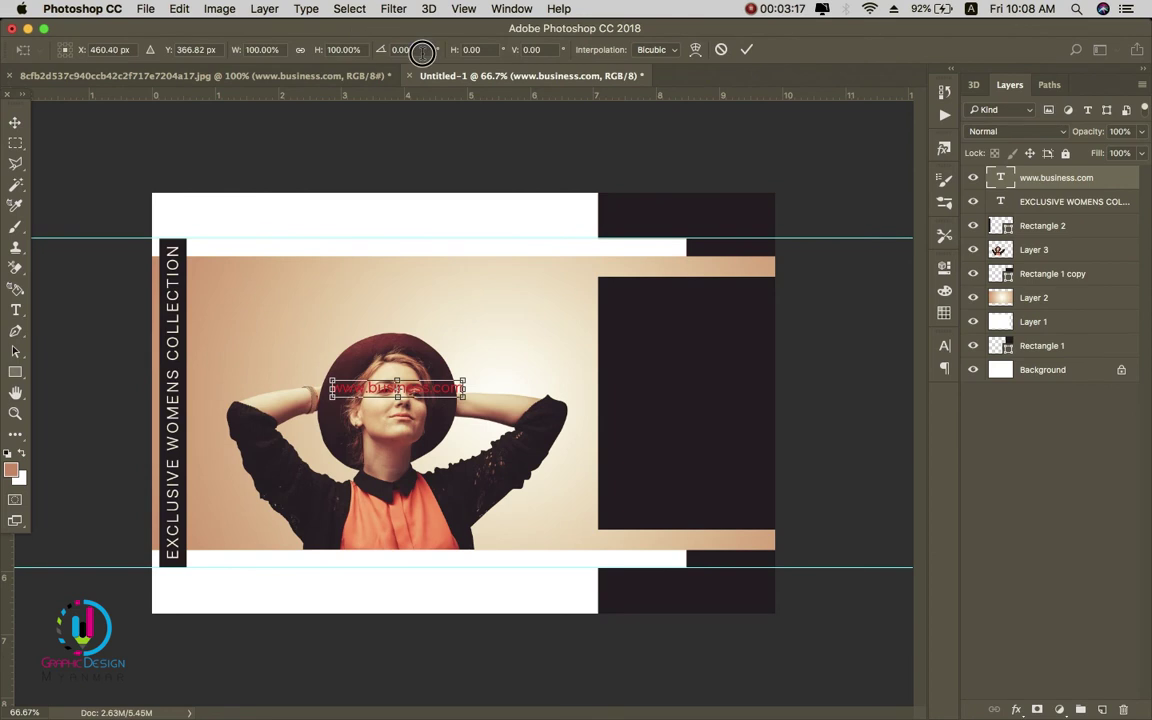
{"action": "type", "text": "-90"}
{"action": "key", "text": "Return"}
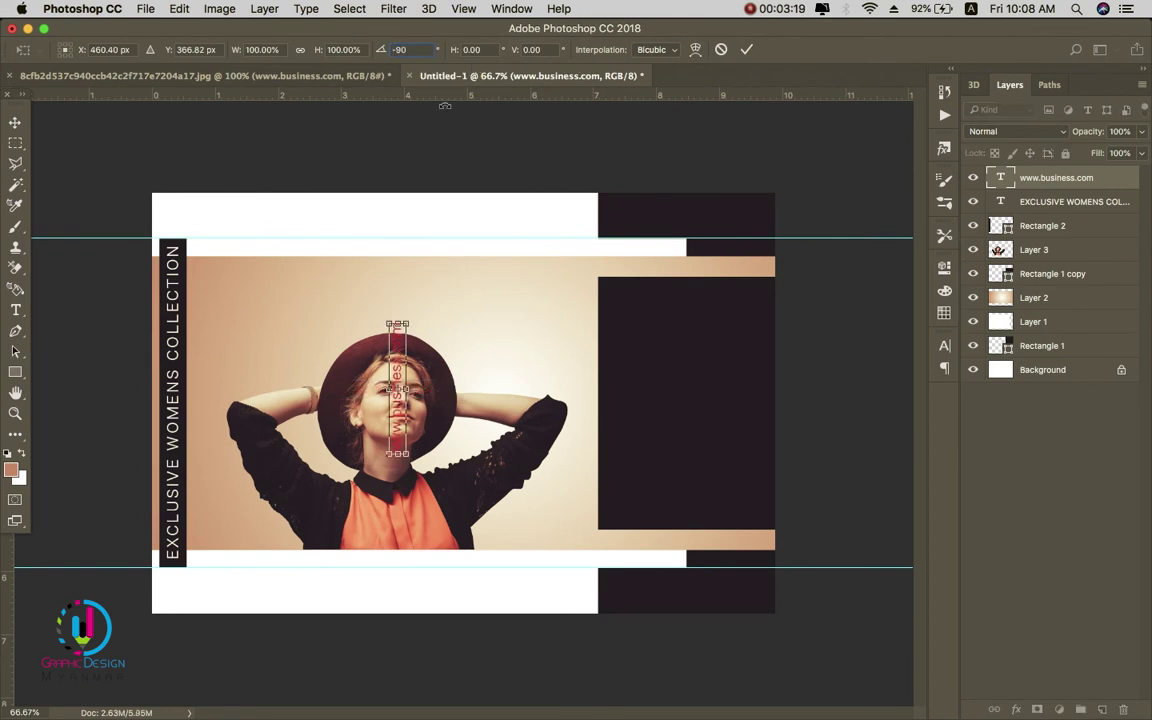
{"action": "left_click", "coordinate": [16, 124]}
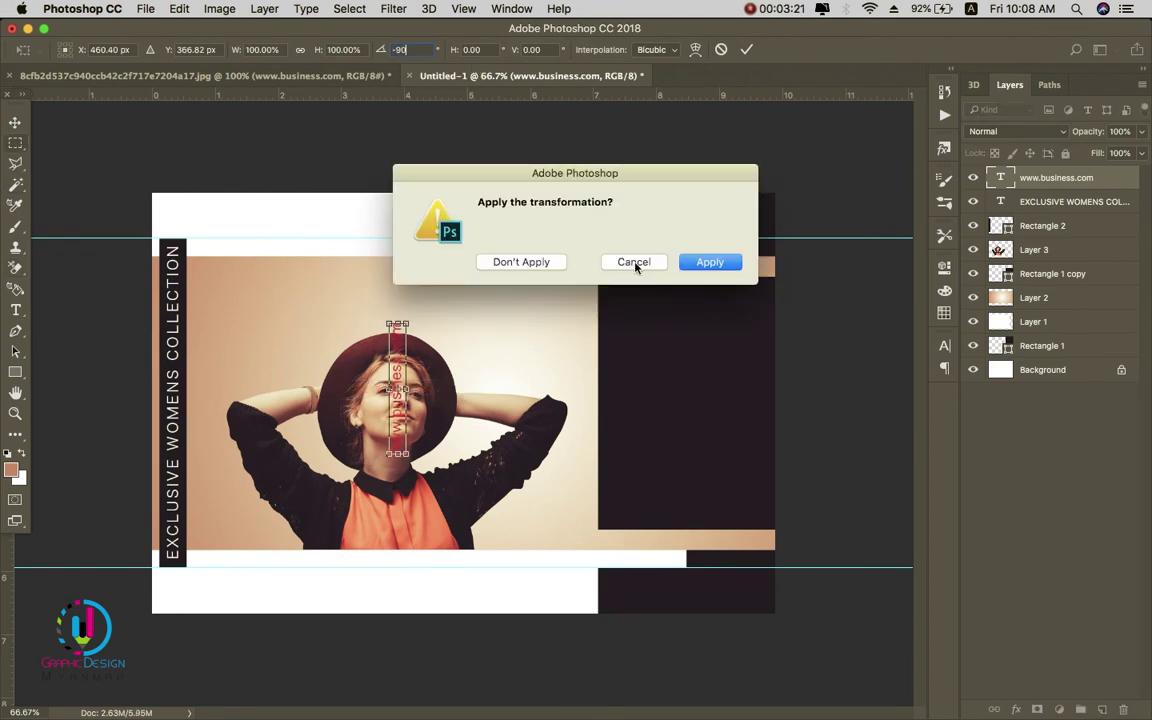
{"action": "left_click", "coordinate": [694, 264]}
{"action": "left_click_drag", "start_coordinate": [305, 370], "coordinate": [208, 393]}
{"action": "key", "text": "t"}
{"action": "left_click", "coordinate": [210, 395]}
{"action": "key", "text": "super+a"}
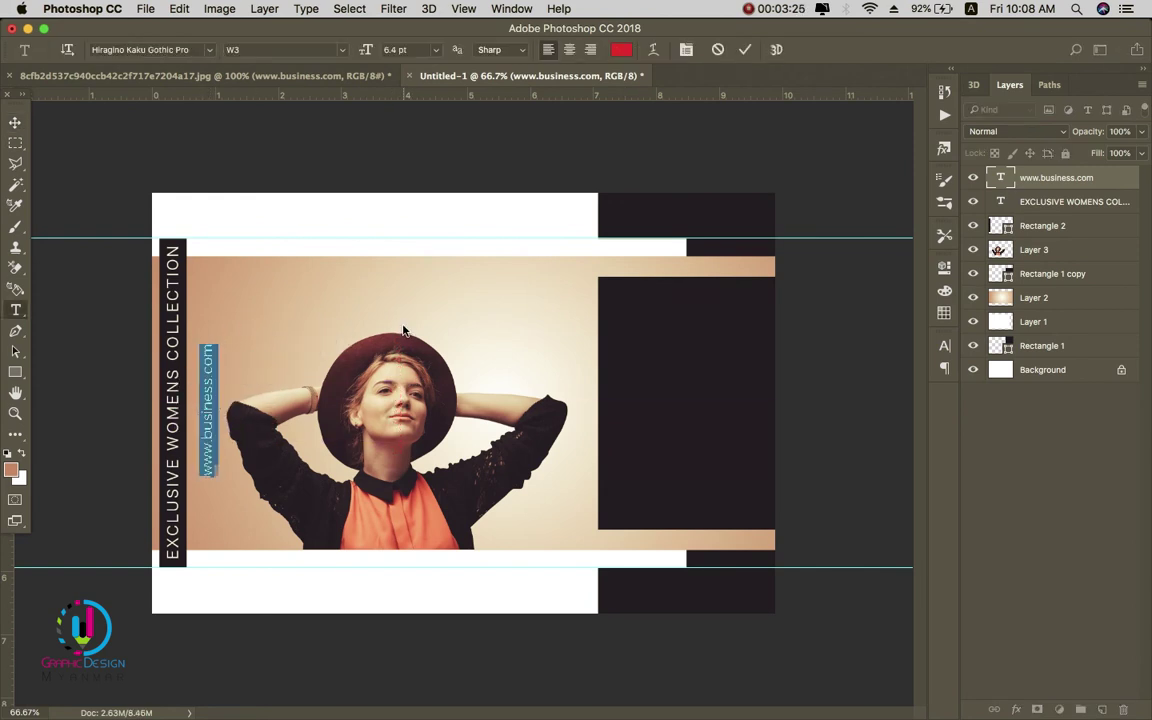
{"action": "key", "text": "alt+Right"}
{"action": "key", "text": "alt+Right"}
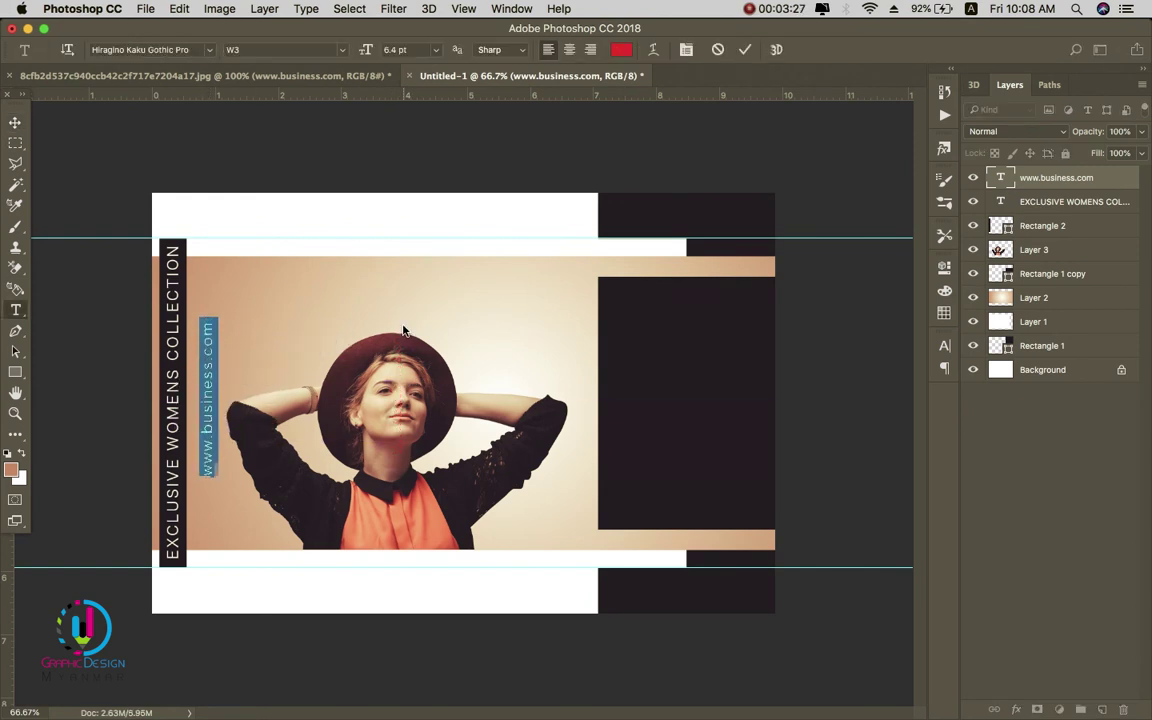
{"action": "key", "text": "alt+Right"}
{"action": "key", "text": "alt+Right"}
{"action": "key", "text": "alt+Right"}
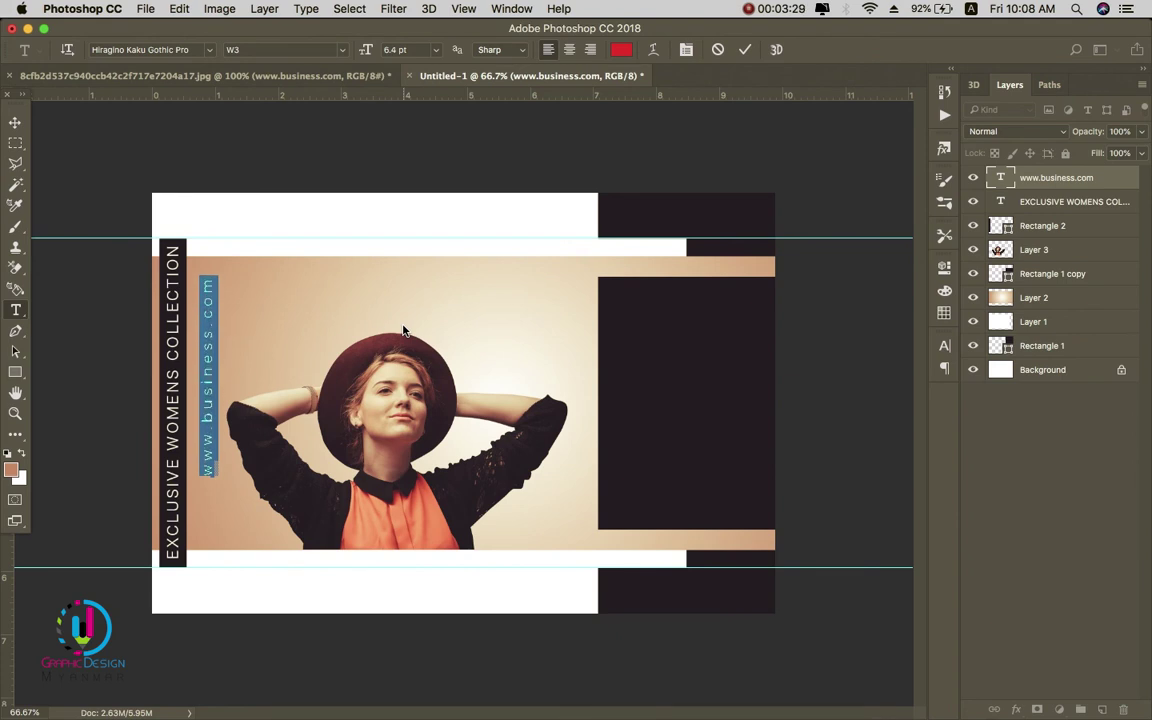
{"action": "left_click", "coordinate": [15, 122]}
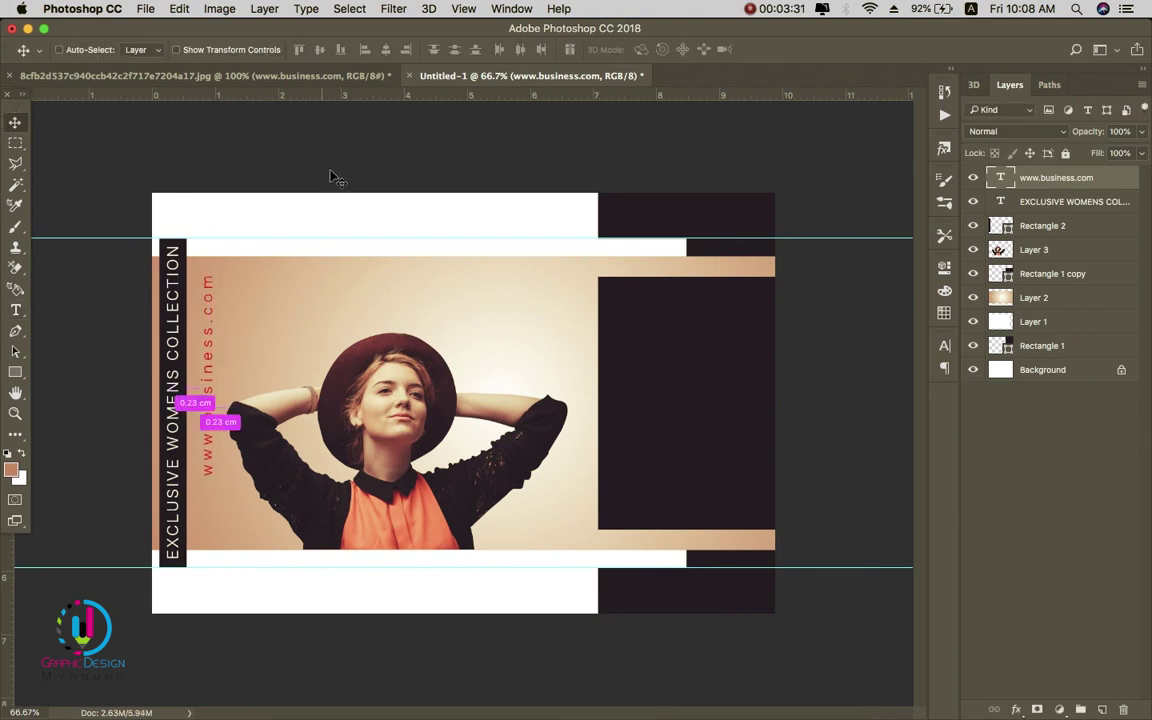
{"action": "key", "text": "Left"}
{"action": "key", "text": "Left"}
{"action": "key", "text": "Left"}
{"action": "key", "text": "Down"}
{"action": "key", "text": "Down"}
{"action": "key", "text": "Down"}
{"action": "key", "text": "Down"}
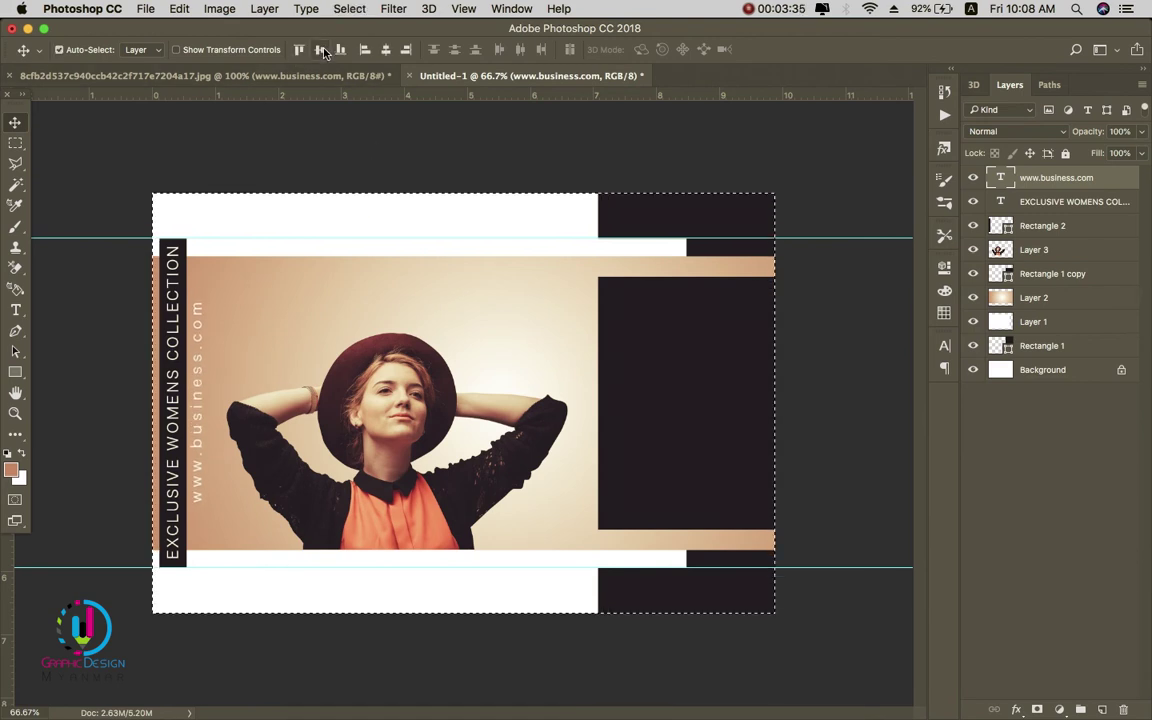
{"action": "key", "text": "super+d"}
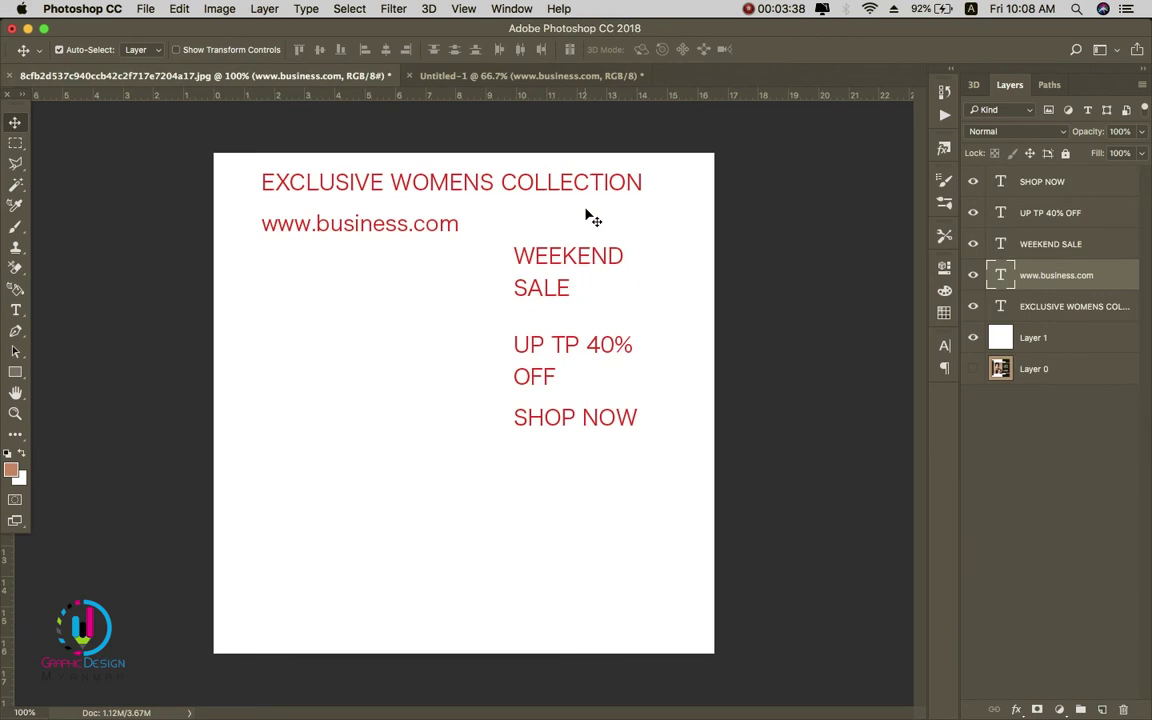
- Bring the WEEKEND SALE text layer from the other open document onto the large dark panel in Untitled-1
{"action": "key", "text": "ctrl+Tab"}
{"action": "right_click", "coordinate": [563, 252]}
{"action": "left_click", "coordinate": [566, 252]}
{"action": "left_click_drag", "start_coordinate": [563, 252], "coordinate": [543, 80]}
{"action": "left_click_drag", "start_coordinate": [596, 192], "coordinate": [727, 369]}
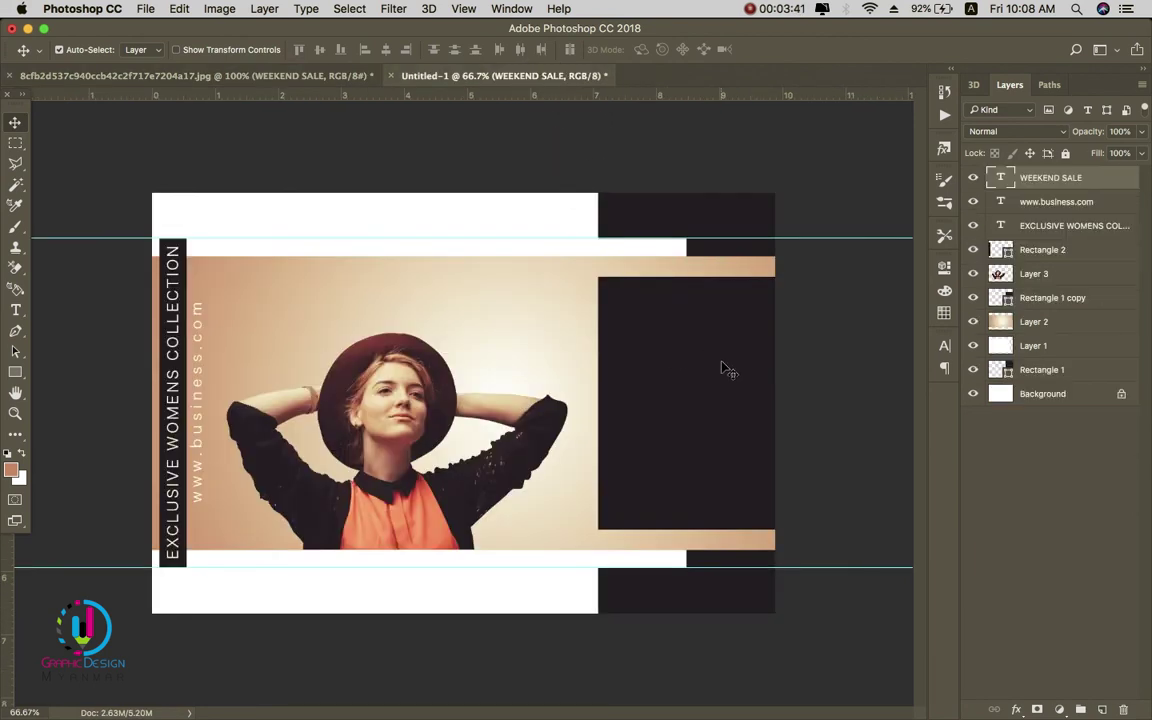
- Change the font of the WEEKEND SALE text to Arial Black Regular
{"action": "double_click", "coordinate": [684, 347]}
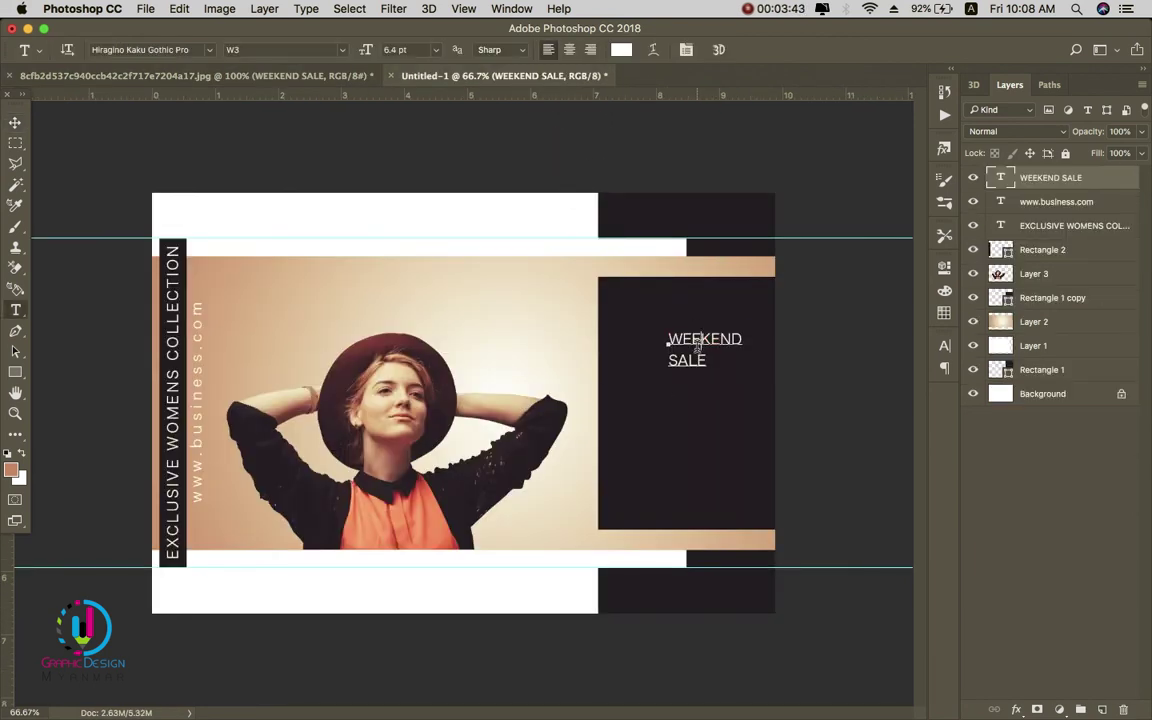
{"action": "left_click", "coordinate": [190, 52]}
{"action": "left_click", "coordinate": [190, 52]}
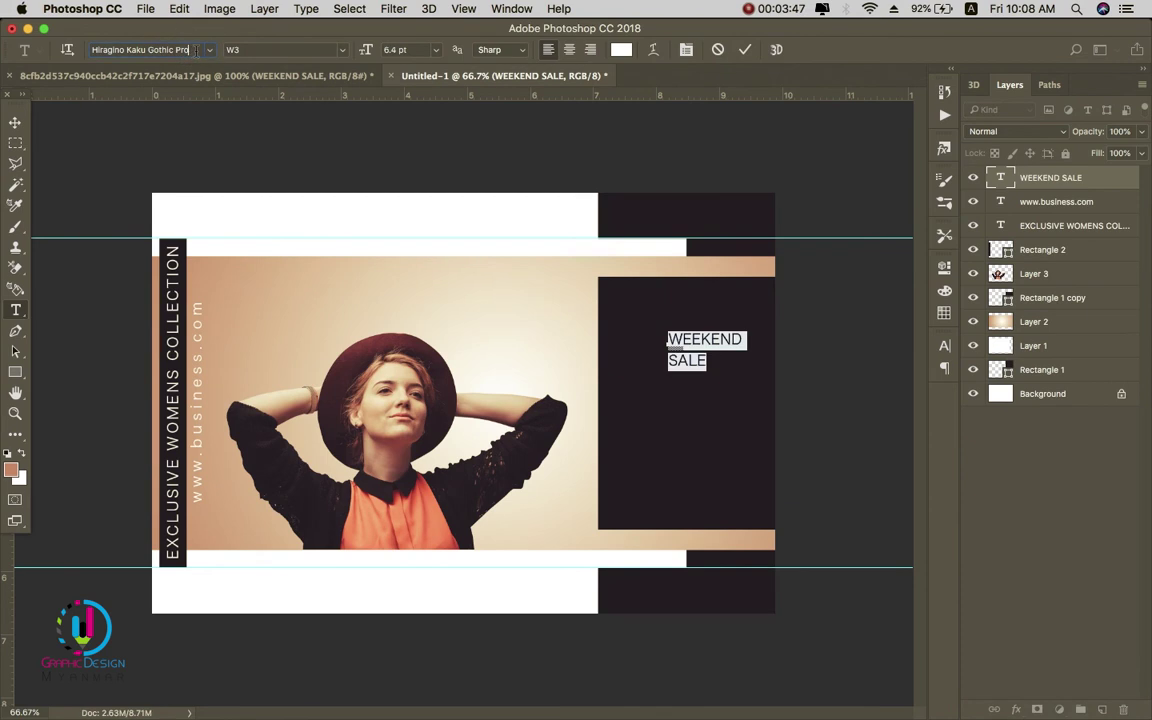
{"action": "left_click", "coordinate": [190, 52]}
{"action": "left_click", "coordinate": [293, 449]}
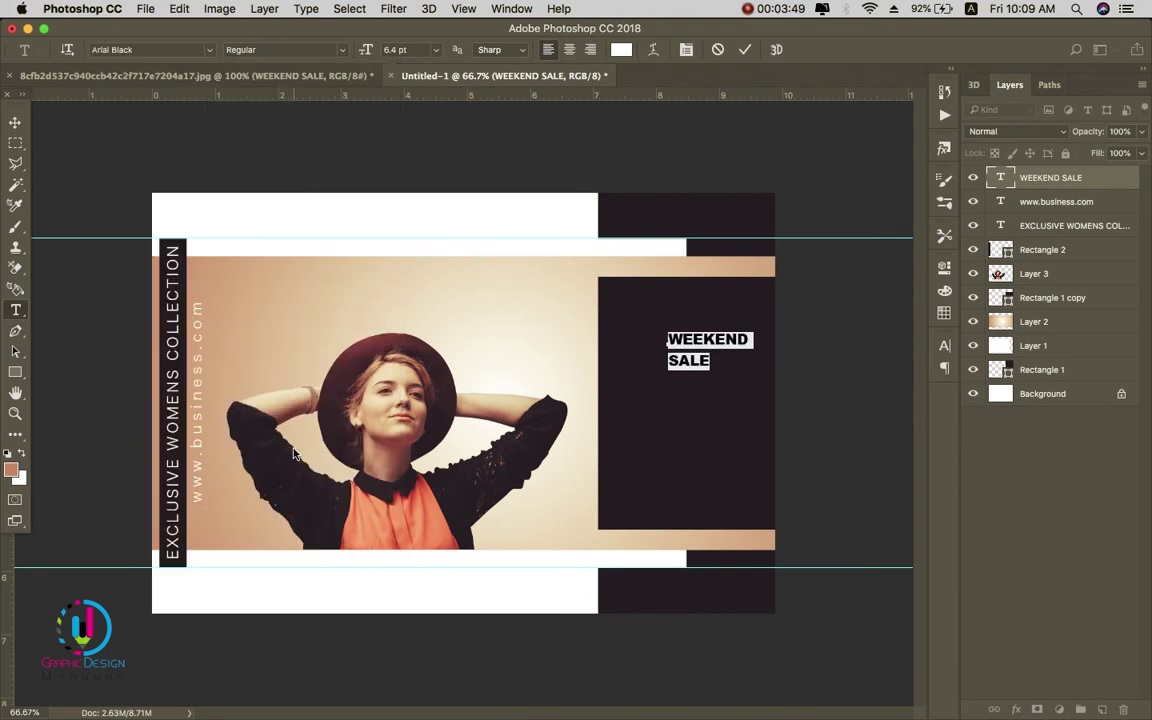
{"action": "left_click", "coordinate": [12, 122]}
- Move the WEEKEND SALE text toward the dark panel's upper left area and scale it up to about 9.91 pt
{"action": "left_click_drag", "start_coordinate": [726, 353], "coordinate": [690, 337]}
{"action": "double_click", "coordinate": [690, 335]}
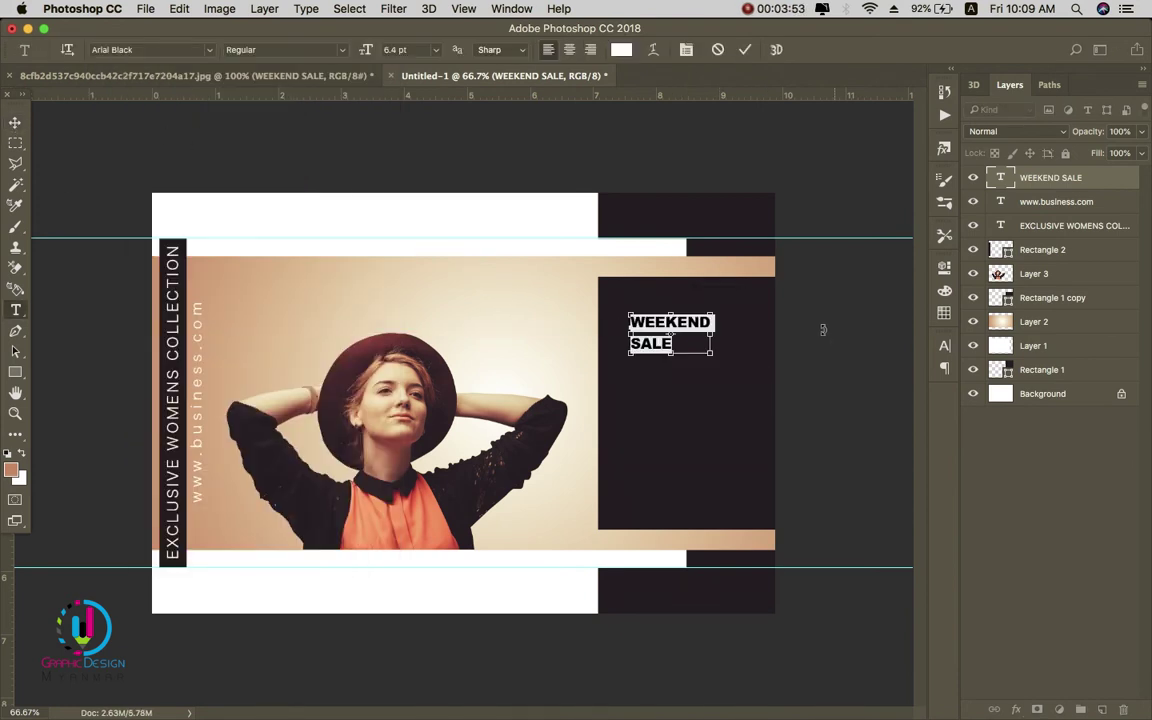
{"action": "left_click", "coordinate": [12, 120]}
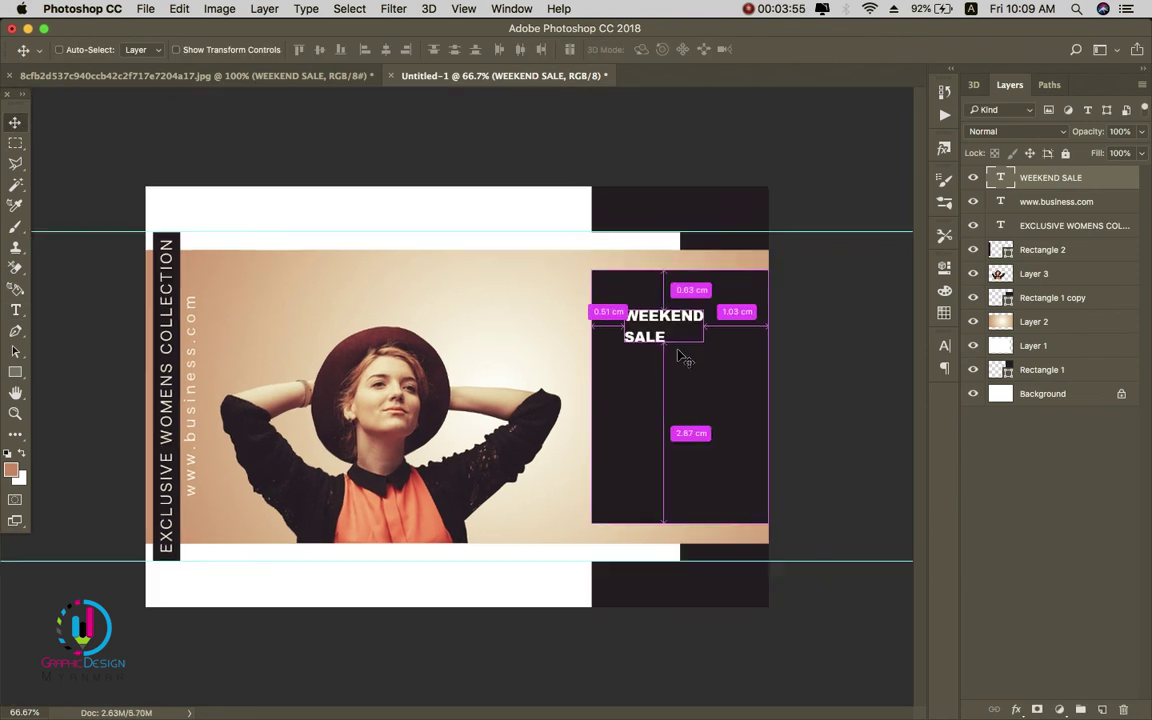
{"action": "key", "text": "super+t"}
{"action": "left_click_drag", "start_coordinate": [731, 358], "coordinate": [750, 368]}
{"action": "key", "text": "Return"}
- Widen the letter spacing of the word SALE until the line is about as wide as WEEKEND
{"action": "key", "text": "t"}
{"action": "double_click", "coordinate": [653, 354]}
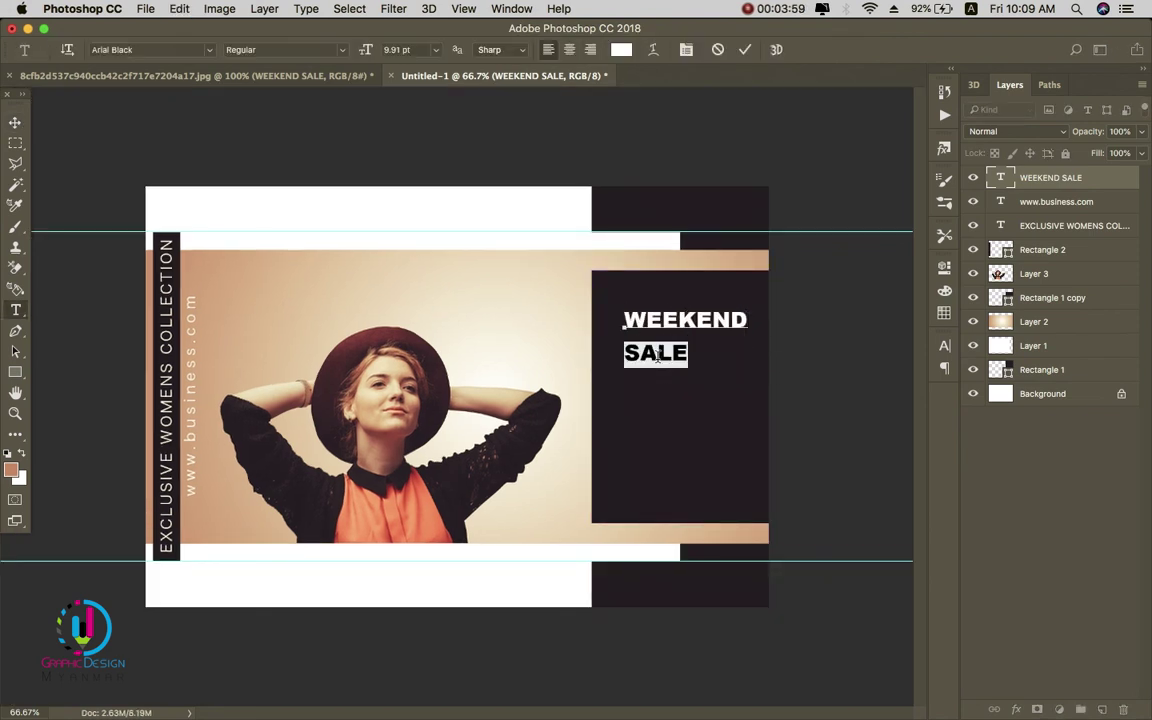
{"action": "key", "text": "alt+Right"}
{"action": "key", "text": "alt+Right"}
{"action": "key", "text": "alt+Right"}
{"action": "key", "text": "alt+Right"}
{"action": "key", "text": "alt+Right"}
{"action": "key", "text": "alt+Right"}
{"action": "key", "text": "alt+Right"}
{"action": "key", "text": "alt+Right"}
{"action": "key", "text": "alt+Right"}
{"action": "key", "text": "alt+Right"}
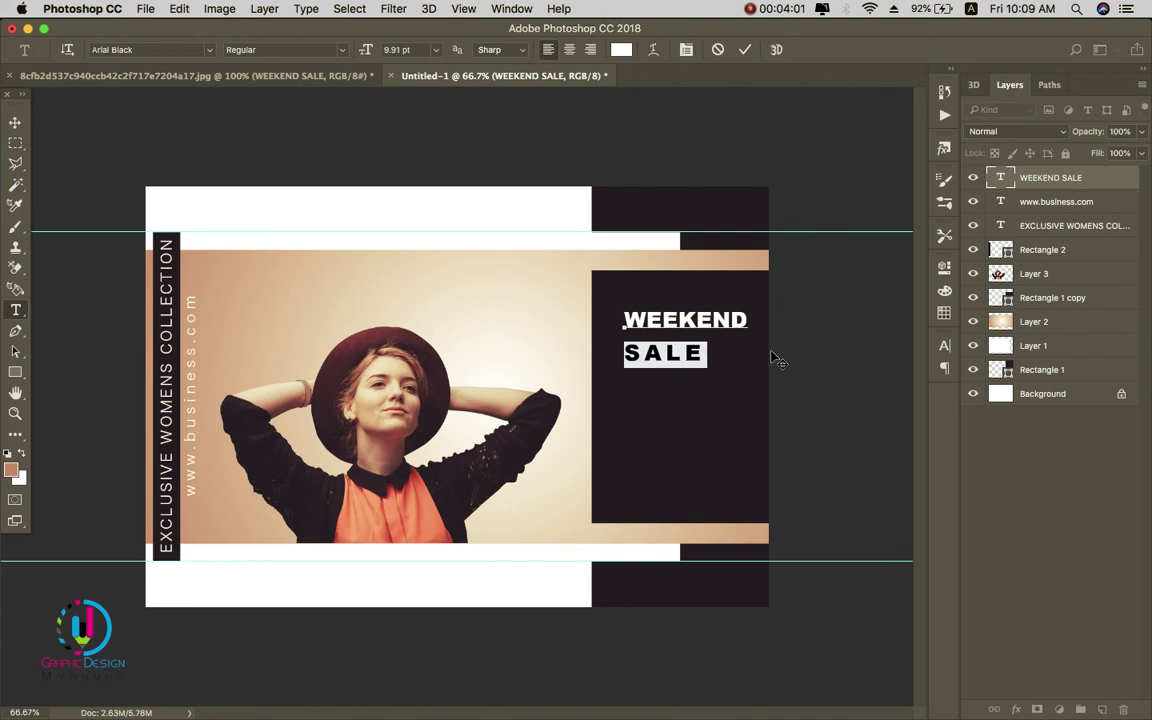
{"action": "key", "text": "alt+Right"}
{"action": "key", "text": "alt+Right"}
{"action": "key", "text": "alt+Right"}
{"action": "key", "text": "alt+Right"}
{"action": "key", "text": "alt+Right"}
{"action": "key", "text": "alt+Right"}
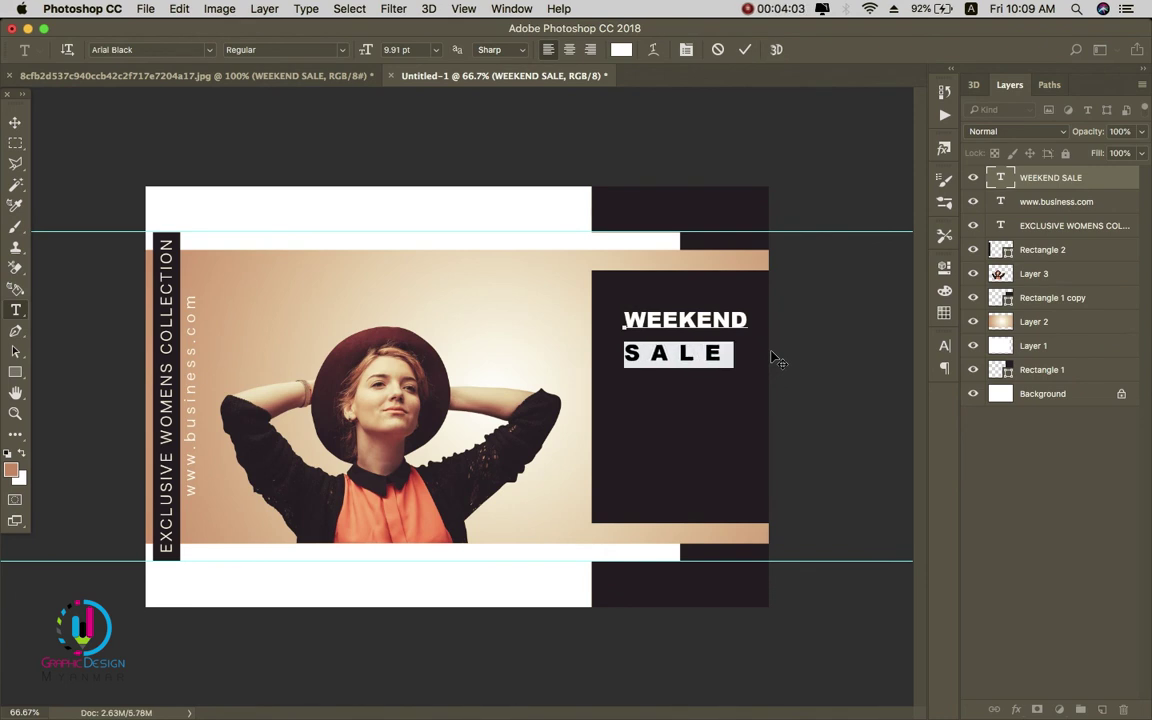
{"action": "key", "text": "alt+Right"}
{"action": "key", "text": "alt+Right"}
{"action": "key", "text": "alt+Right"}
{"action": "key", "text": "alt+Right"}
{"action": "key", "text": "alt+Right"}
{"action": "key", "text": "alt+Right"}
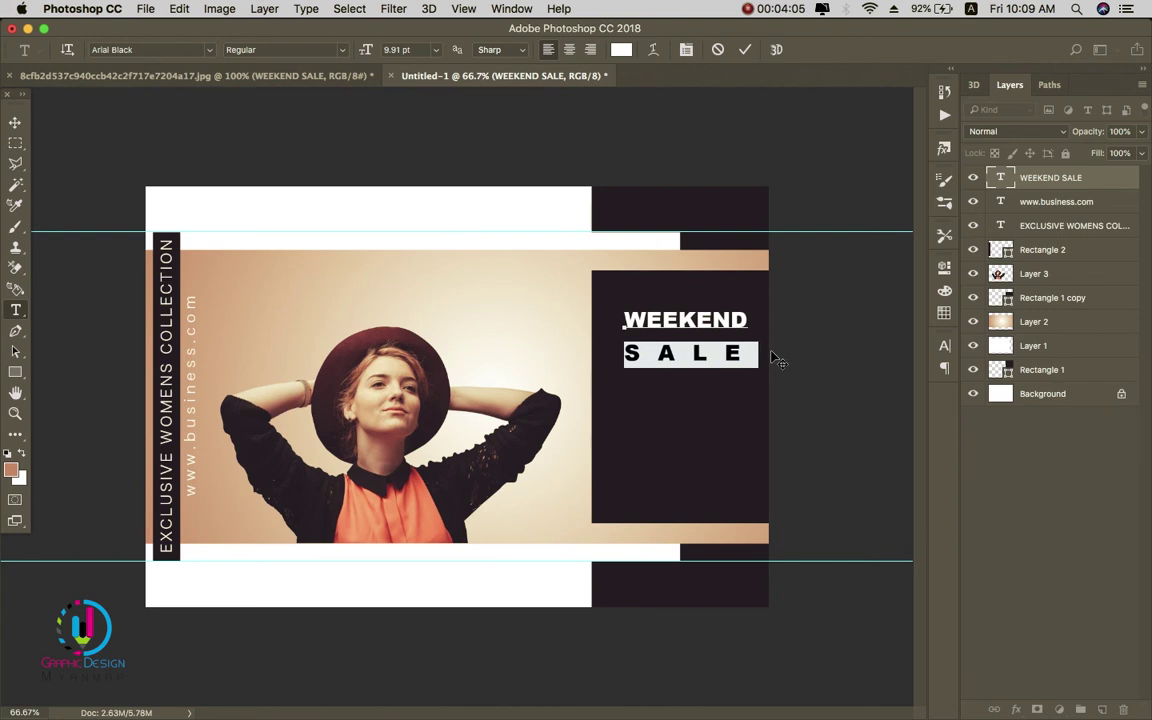
{"action": "left_click", "coordinate": [17, 119]}
- Widen the letter spacing of both WEEKEND SALE lines by one increment, and SALE by one more to match widths
{"action": "double_click", "coordinate": [708, 327]}
{"action": "key", "text": "ctrl+a"}
{"action": "key", "text": "alt+Right"}
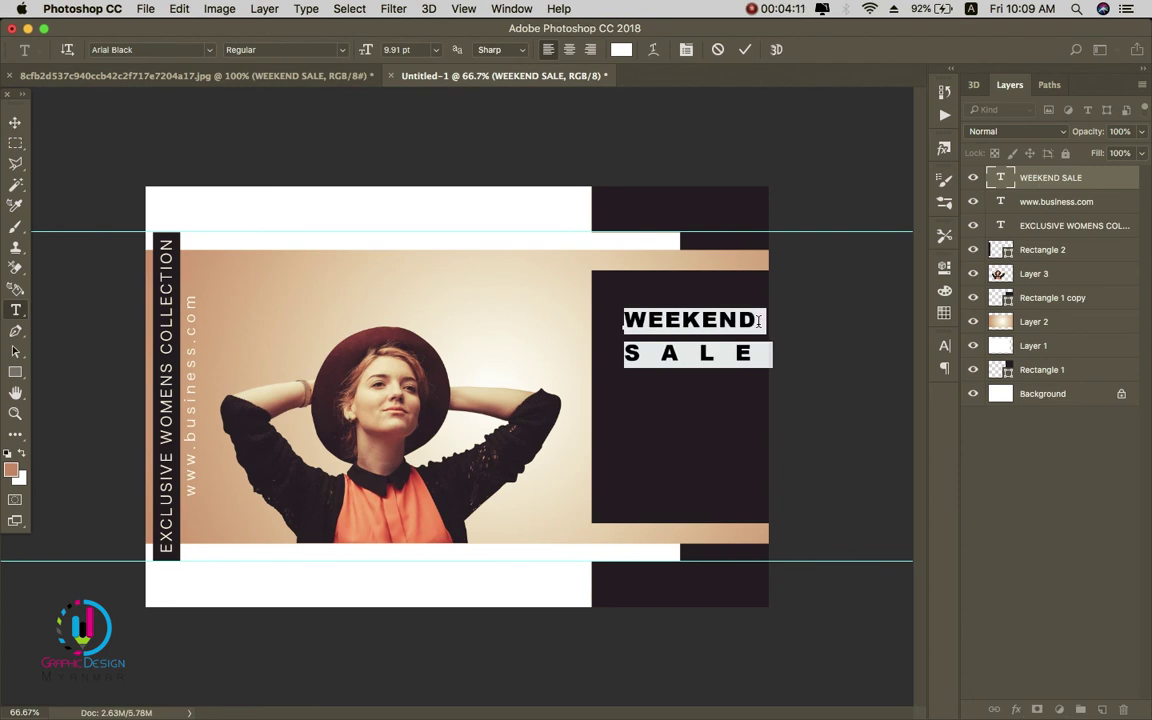
{"action": "triple_click", "coordinate": [715, 355]}
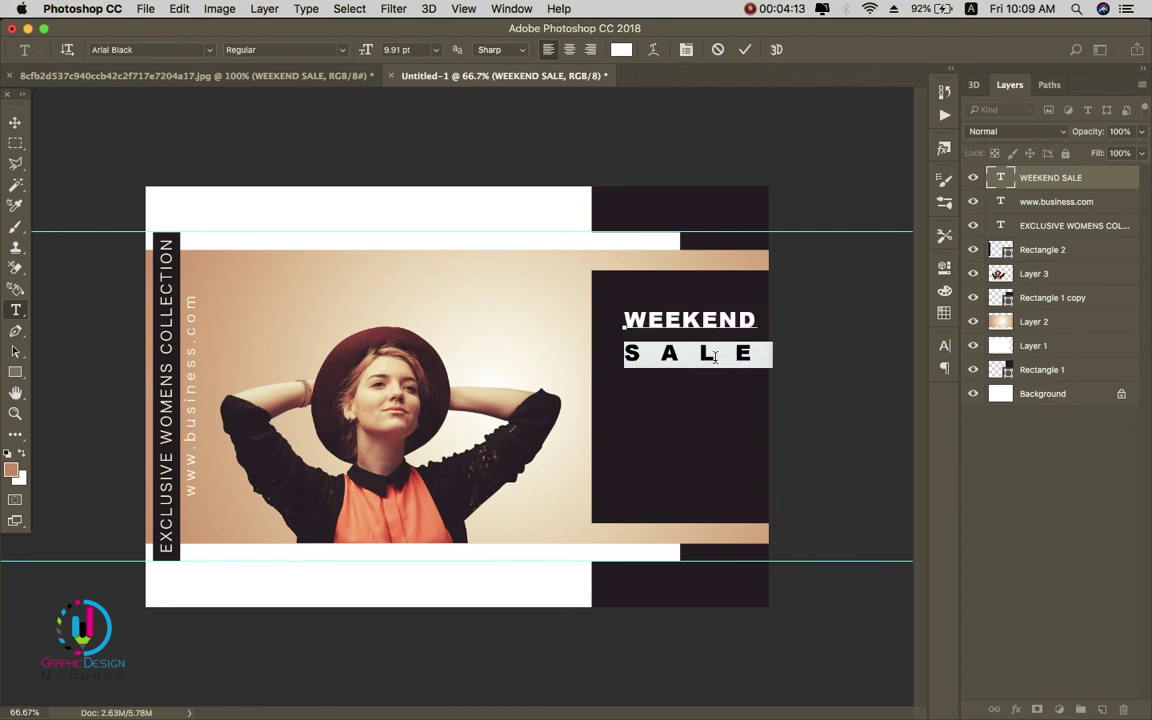
{"action": "key", "text": "alt+Right"}
{"action": "left_click", "coordinate": [16, 123]}
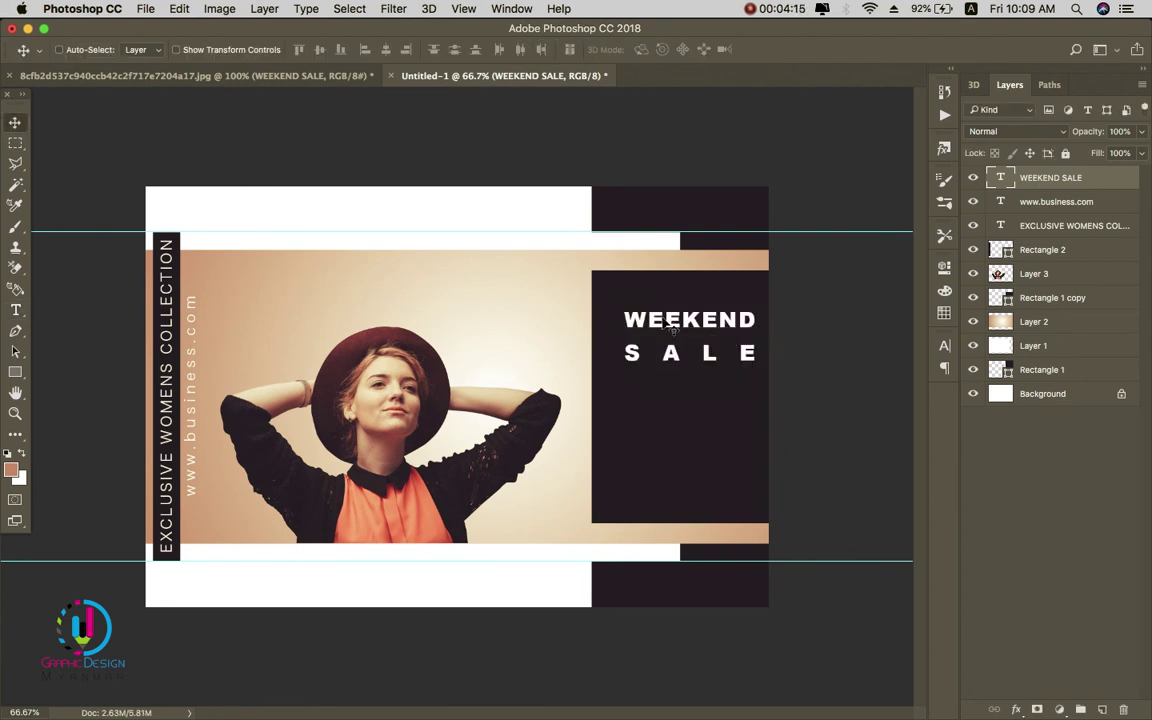
- Enlarge the WEEKEND SALE text slightly from its upper left corner and nudge it up toward the dark panel's top edge
{"action": "key", "text": "super+t"}
{"action": "left_click_drag", "start_coordinate": [622, 303], "coordinate": [610, 298]}
{"action": "key", "text": "Return"}
{"action": "key", "text": "Up"}
{"action": "key", "text": "Up"}
{"action": "key", "text": "Up"}
{"action": "key", "text": "Up"}
{"action": "key", "text": "Up"}
{"action": "key", "text": "Up"}
{"action": "key", "text": "Up"}
{"action": "key", "text": "Up"}
{"action": "key", "text": "Up"}
{"action": "key", "text": "Up"}
{"action": "key", "text": "Up"}
{"action": "key", "text": "Up"}
{"action": "key", "text": "Up"}
{"action": "key", "text": "Up"}
{"action": "key", "text": "Up"}
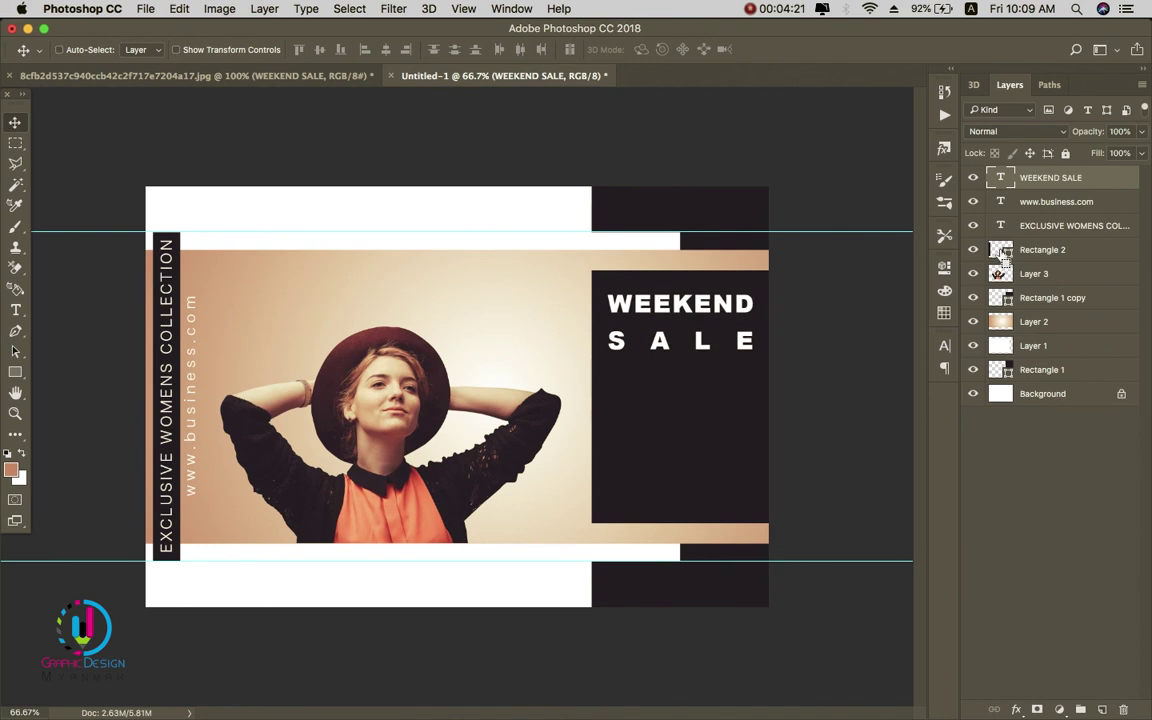
- Draw a thin rectangle about 275 px wide and 4 px high beneath the word SALE, directly above the dark panel's layer
{"action": "right_click", "coordinate": [682, 422]}
{"action": "left_click", "coordinate": [704, 428]}
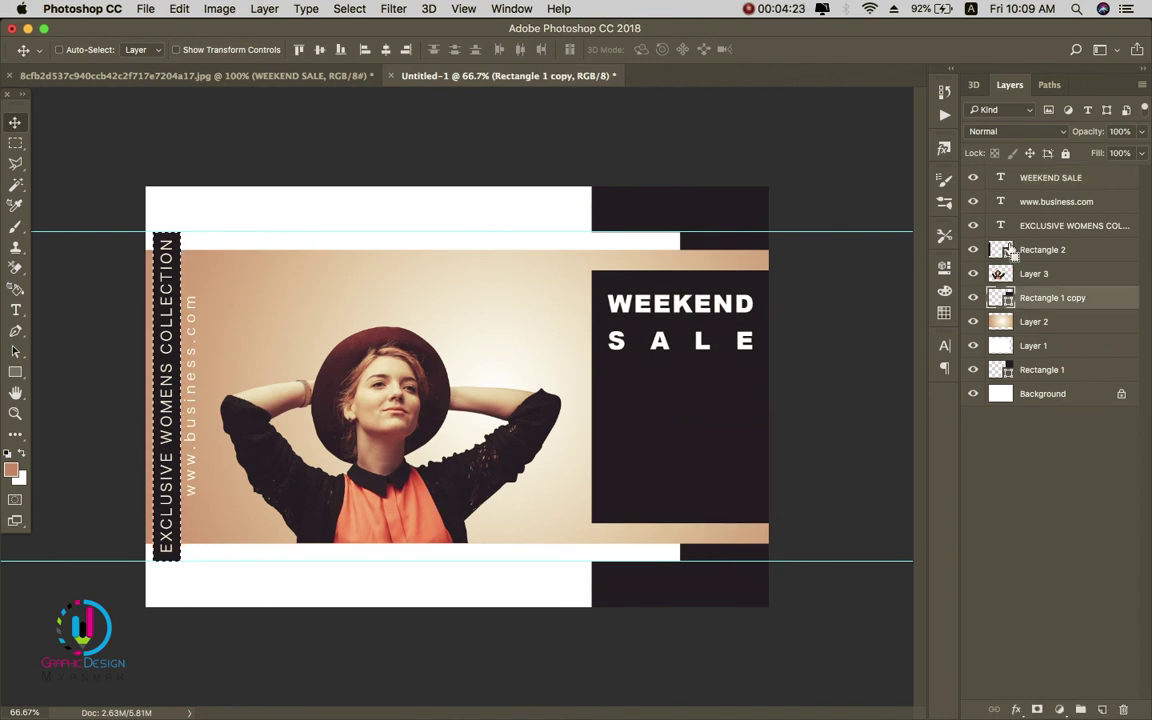
{"action": "left_click", "coordinate": [997, 297], "text": "super"}
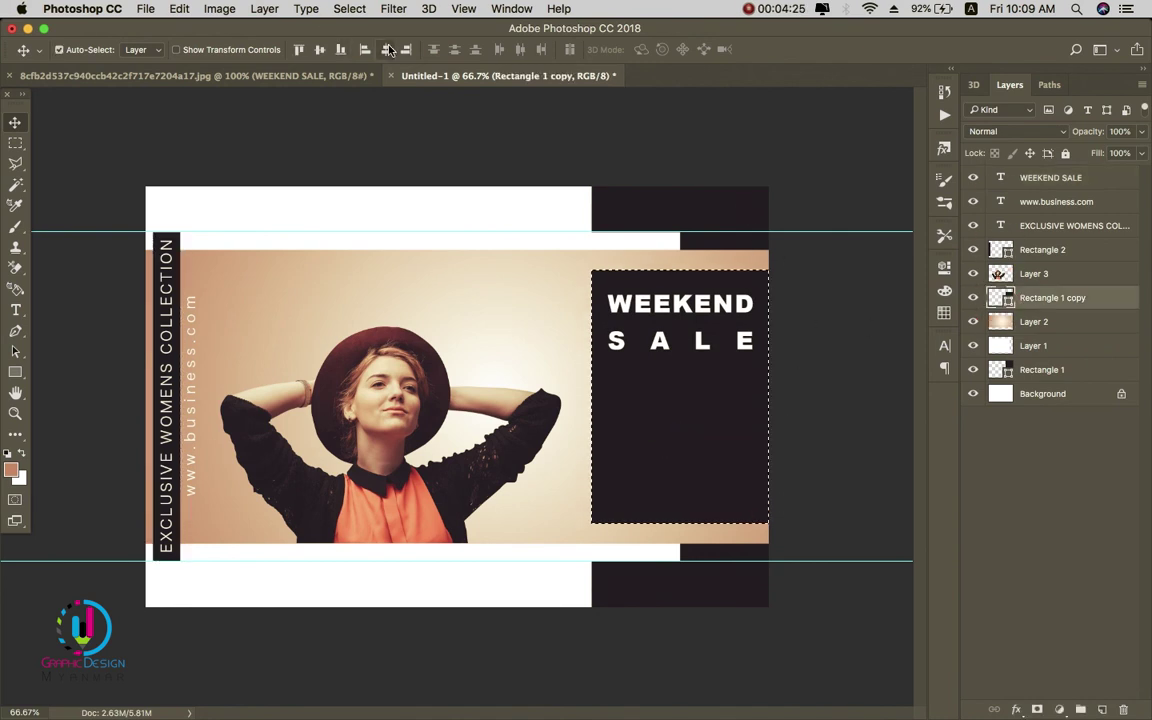
{"action": "key", "text": "super+d"}
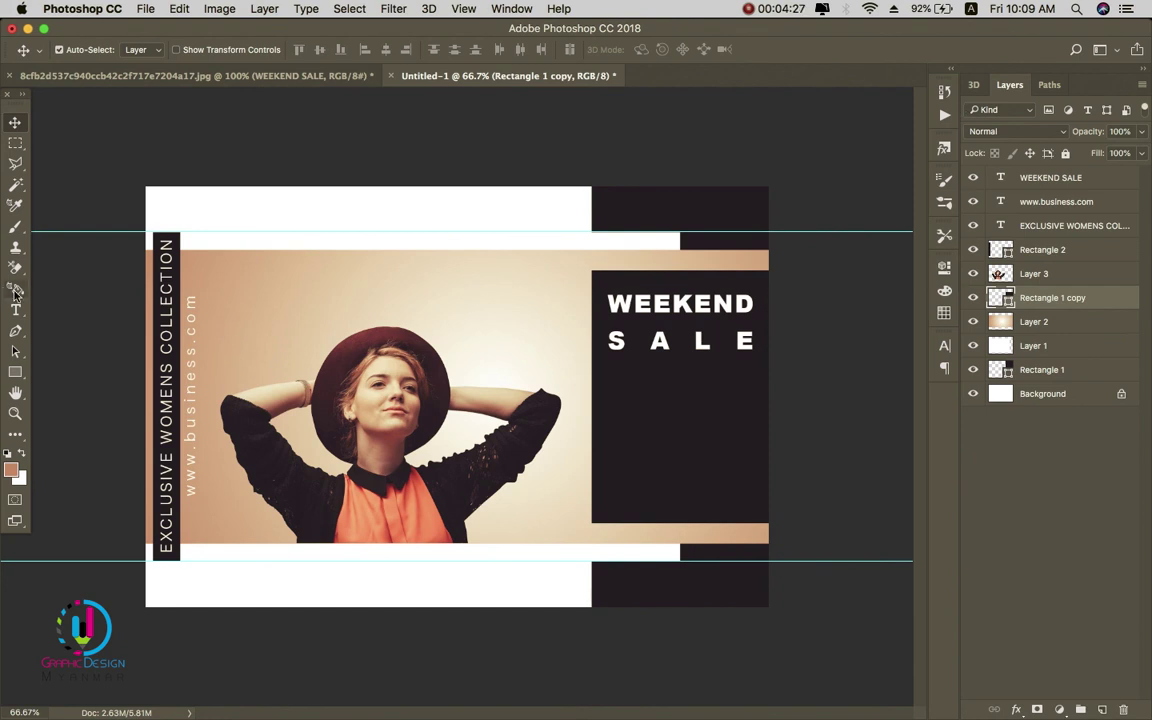
{"action": "left_click", "coordinate": [15, 371]}
{"action": "left_click_drag", "start_coordinate": [607, 359], "coordinate": [755, 359]}
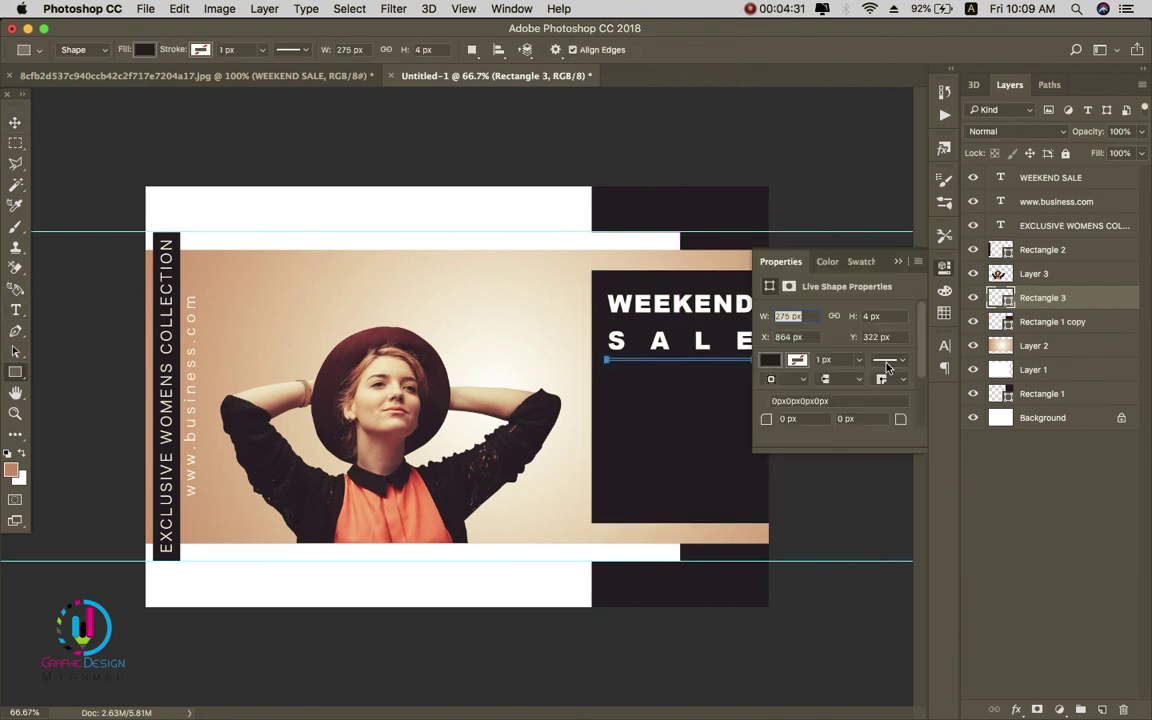
{"action": "left_click", "coordinate": [895, 258]}
- Fill the thin bar beneath SALE with white
{"action": "left_click", "coordinate": [144, 49]}
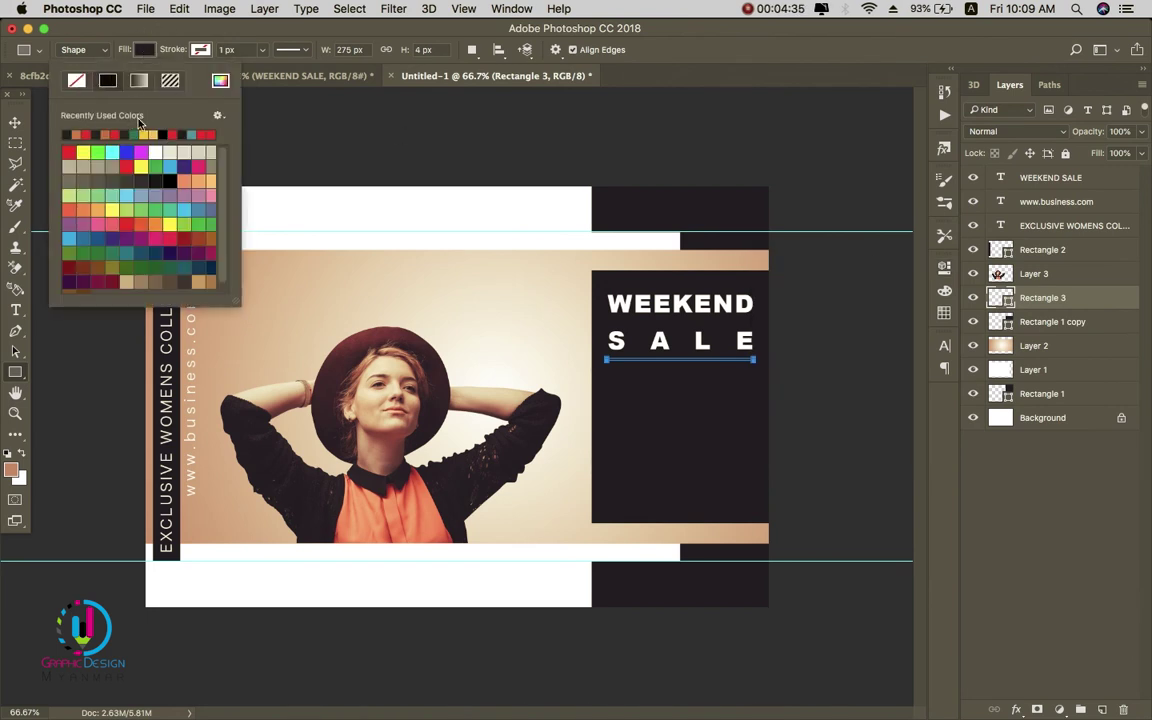
{"action": "left_click", "coordinate": [222, 82]}
{"action": "left_click_drag", "start_coordinate": [392, 105], "coordinate": [347, 88]}
{"action": "left_click", "coordinate": [775, 117]}
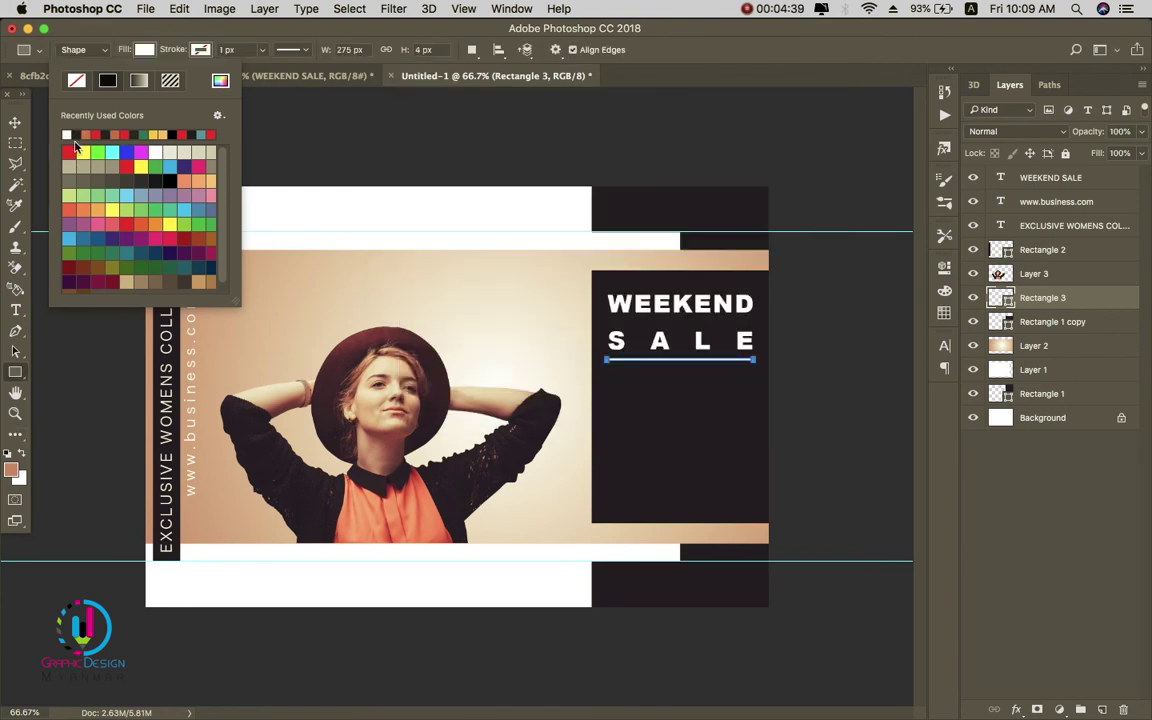
{"action": "left_click", "coordinate": [15, 122]}
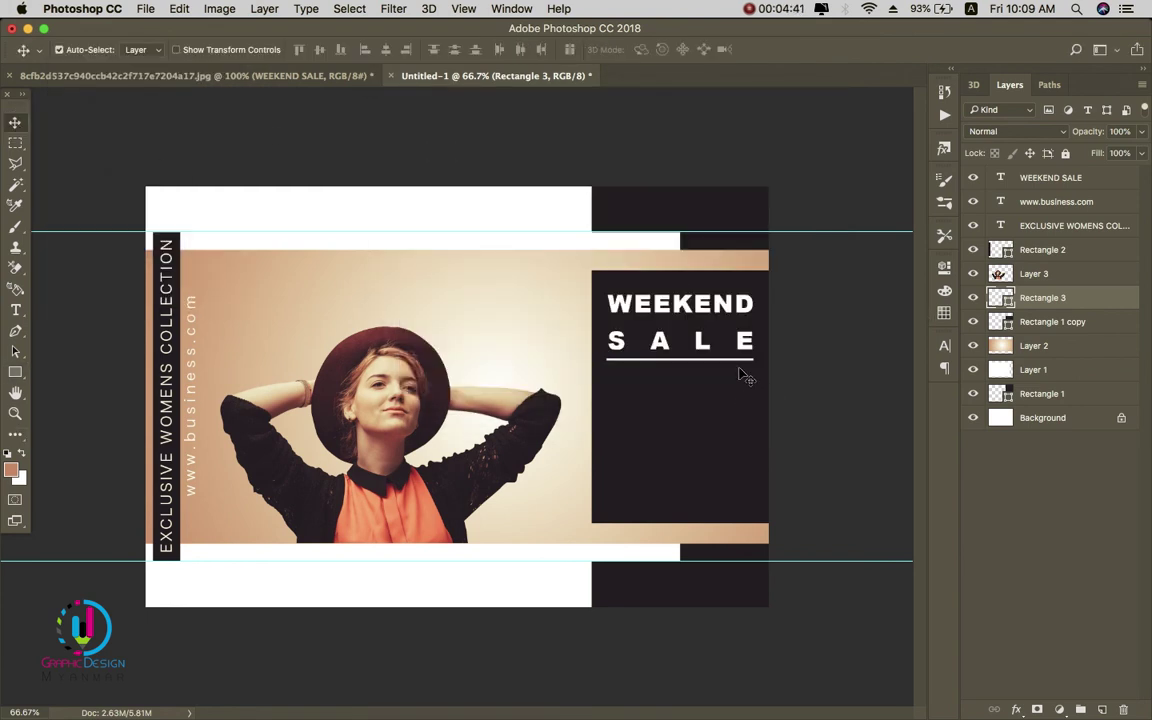
- Duplicate the white bar twice with the copies evenly spaced below it, and link the three bar layers
{"action": "left_click", "coordinate": [1000, 297], "text": "super"}
{"action": "key", "text": "super+j"}
{"action": "key", "text": "shift+Down"}
{"action": "key", "text": "super+j"}
{"action": "key", "text": "shift+Down"}
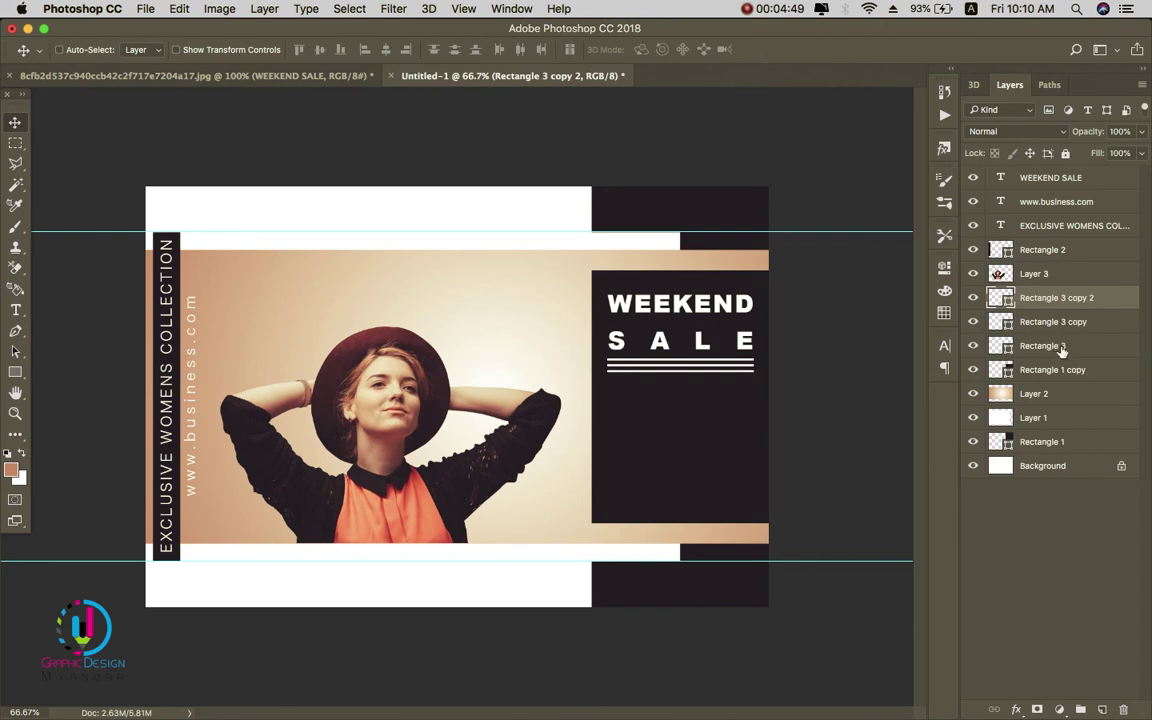
{"action": "left_click", "coordinate": [1060, 346], "text": "shift"}
{"action": "left_click", "coordinate": [994, 709]}
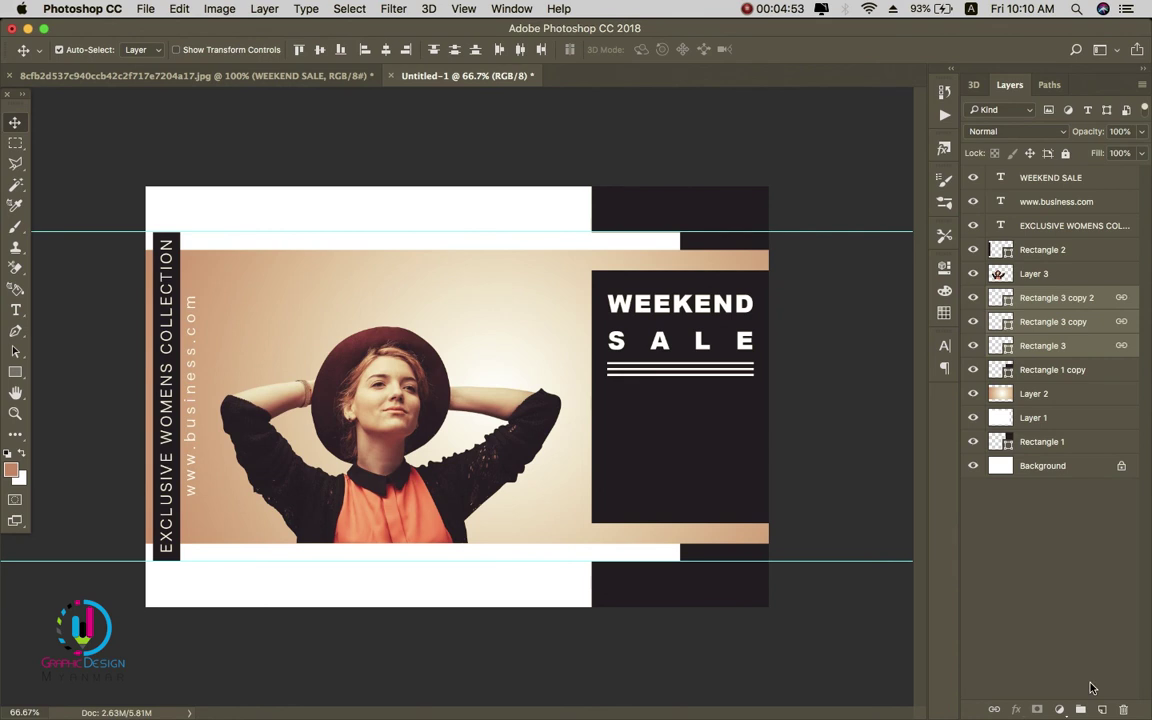
- Copy the UP TP 40% OFF text from the reference image document onto the banner's dark panel
{"action": "left_click", "coordinate": [299, 75]}
{"action": "right_click", "coordinate": [588, 340]}
{"action": "left_click", "coordinate": [605, 346]}
{"action": "left_click_drag", "start_coordinate": [549, 318], "coordinate": [724, 395]}
- Move the red UP TP 40% OFF text down until it sits just below the three white bars
{"action": "right_click", "coordinate": [652, 368]}
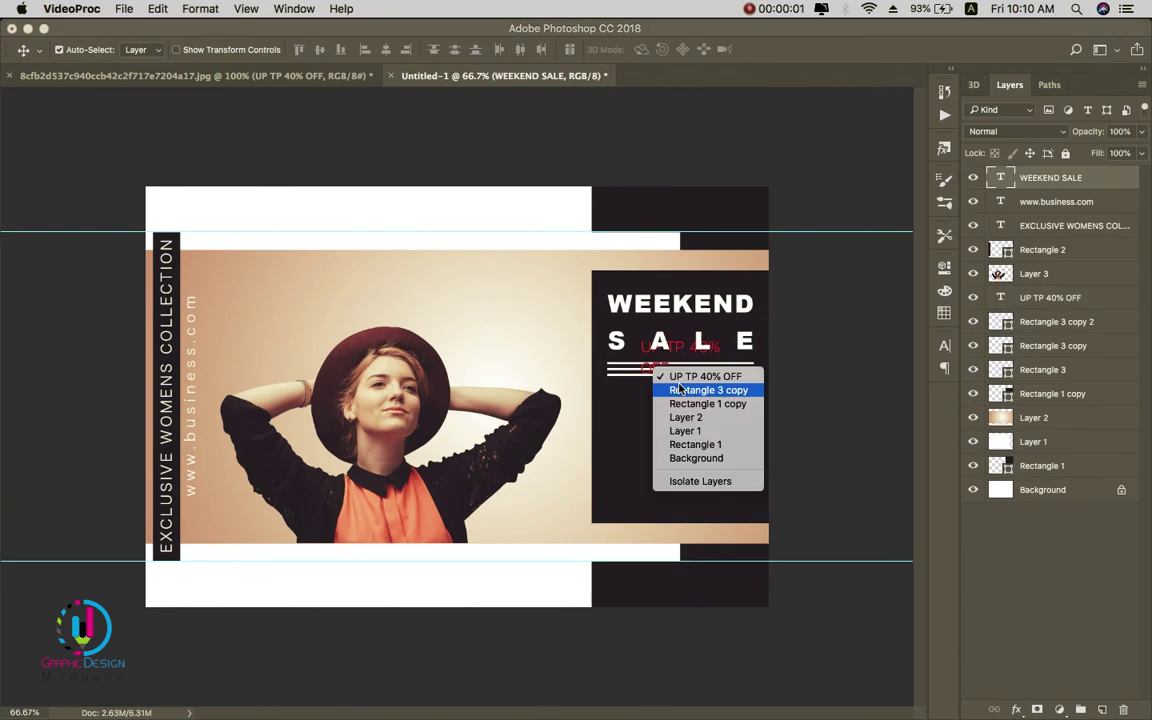
{"action": "left_click", "coordinate": [776, 366]}
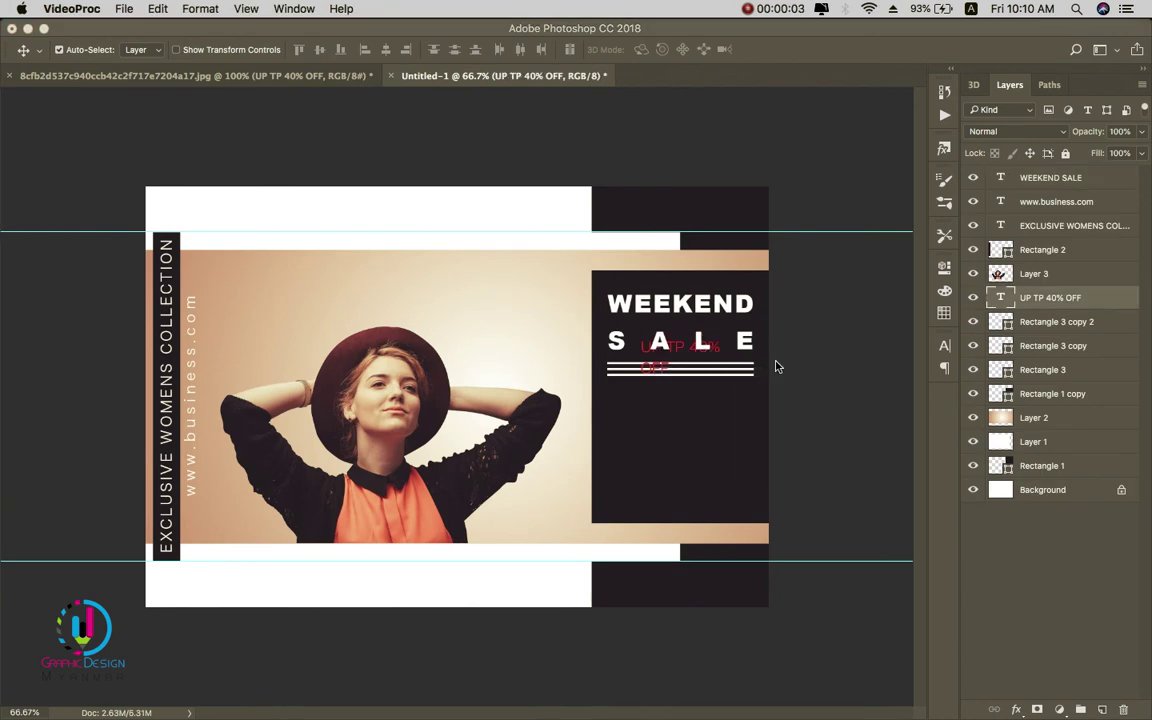
{"action": "left_click", "coordinate": [866, 334]}
{"action": "key", "text": "shift+Down"}
{"action": "key", "text": "shift+Down"}
{"action": "key", "text": "shift+Down"}
{"action": "key", "text": "shift+Down"}
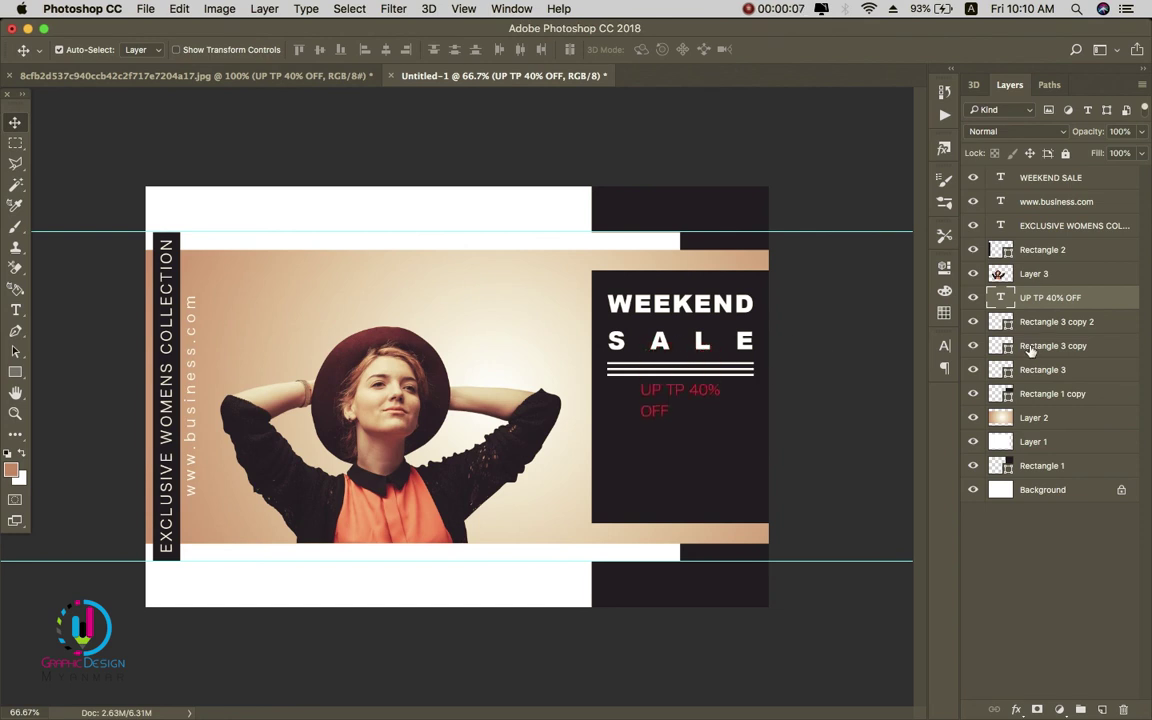
- Center-align the two lines of the UP TP 40% OFF text
{"action": "double_click", "coordinate": [643, 391]}
{"action": "key", "text": "super+a"}
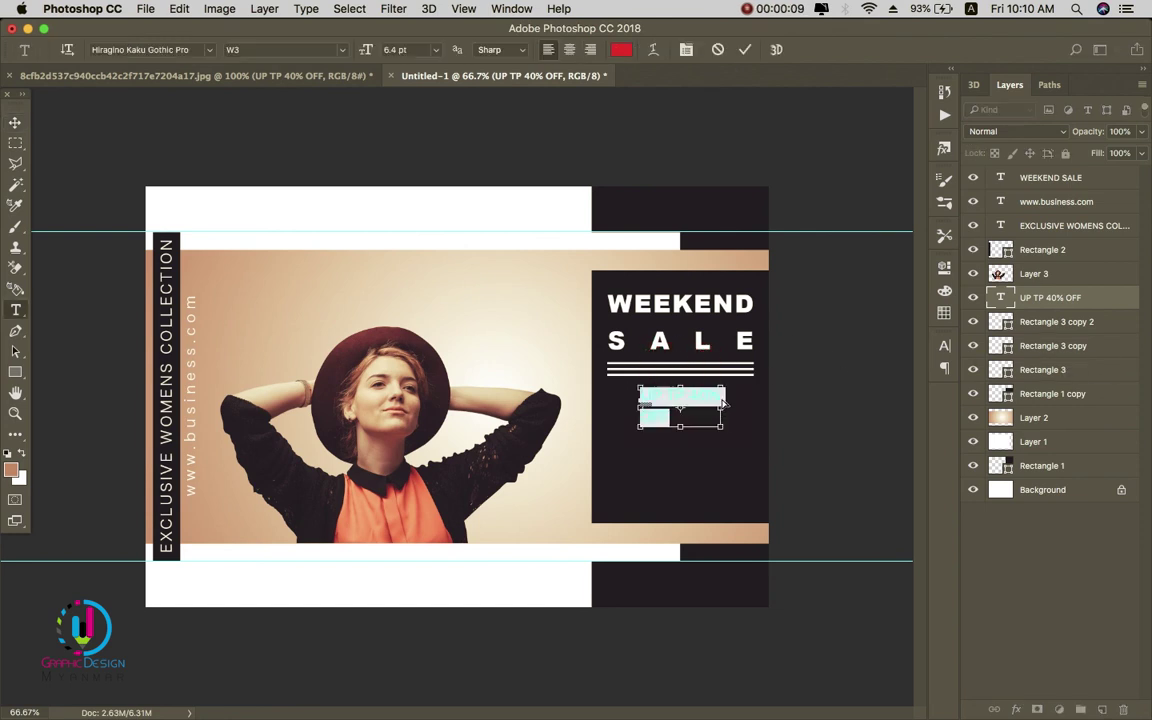
{"action": "left_click", "coordinate": [569, 49]}
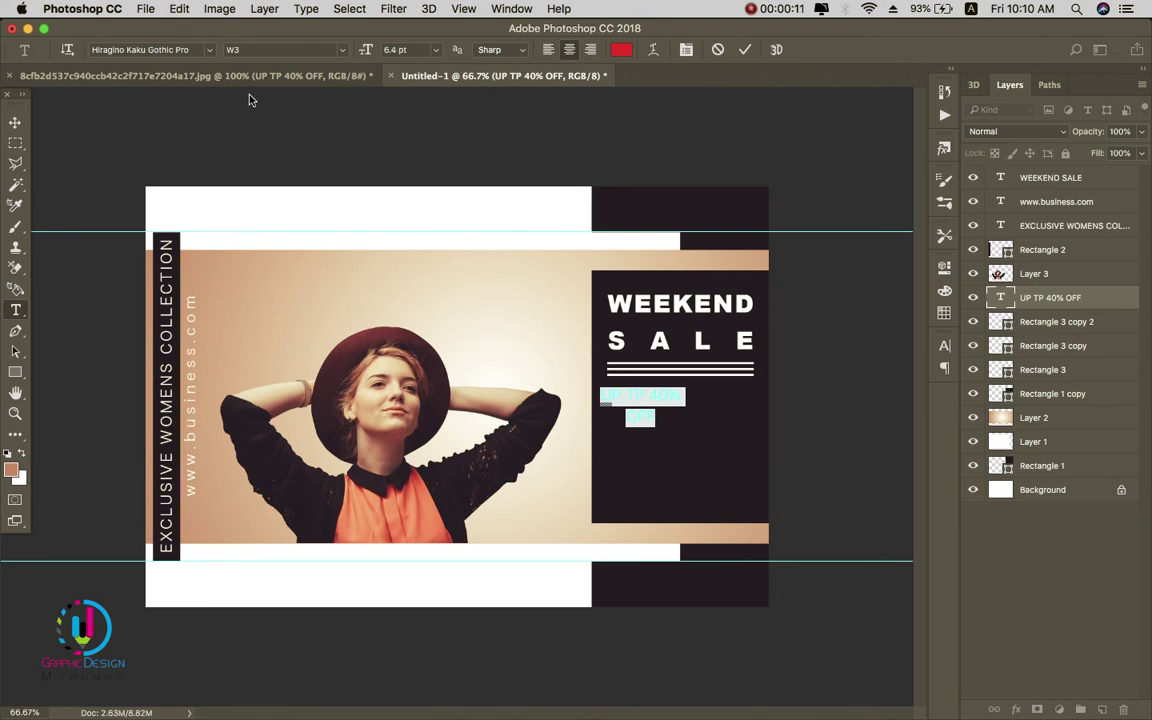
{"action": "left_click", "coordinate": [15, 122]}
- Scale the UP TP 40% OFF text to about 145%, placed centrally below the bars, and color it white
{"action": "key", "text": "super"}
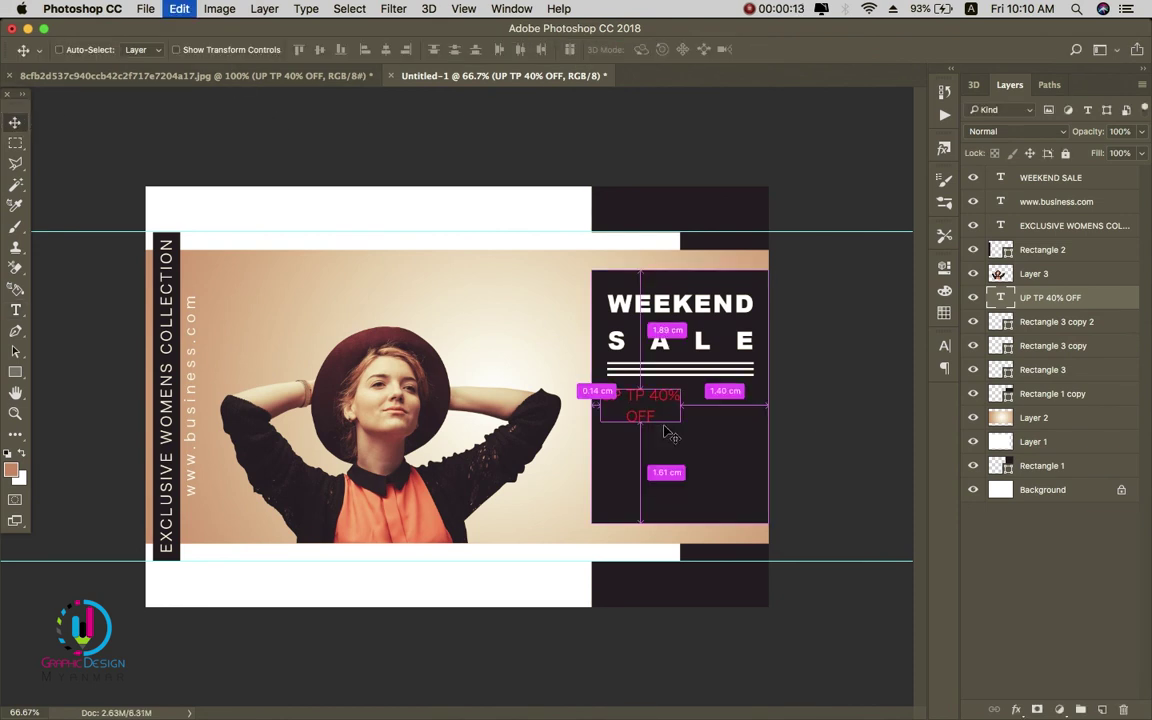
{"action": "key", "text": "super+t"}
{"action": "left_click_drag", "start_coordinate": [680, 422], "coordinate": [726, 441]}
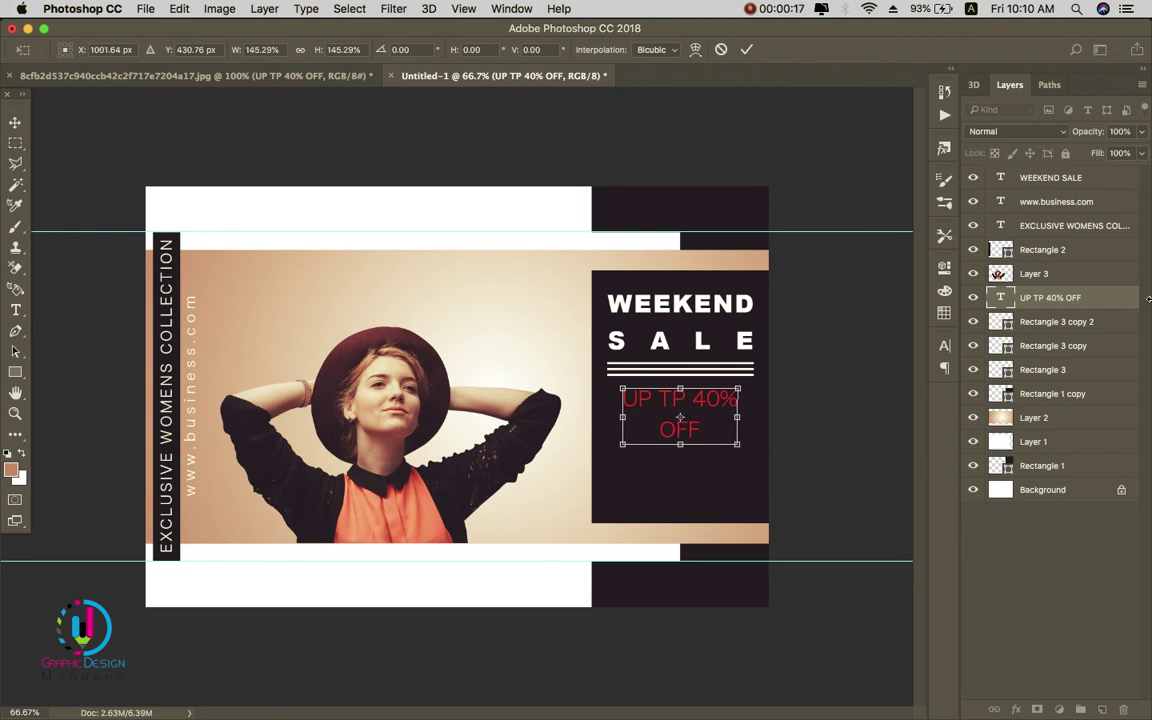
{"action": "key", "text": "Return"}
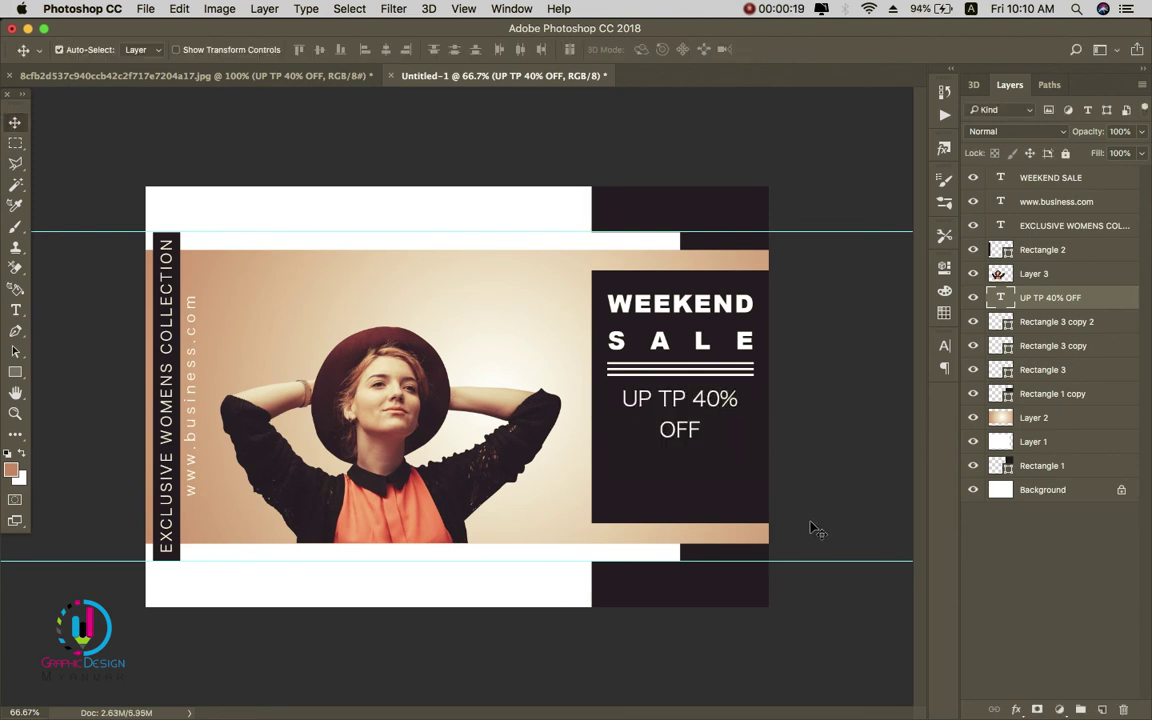
- Correct the misspelled word TP so that the offer text reads UP TO 40% OFF
{"action": "key", "text": "t"}
{"action": "left_click", "coordinate": [713, 442]}
{"action": "key", "text": "ctrl+a"}
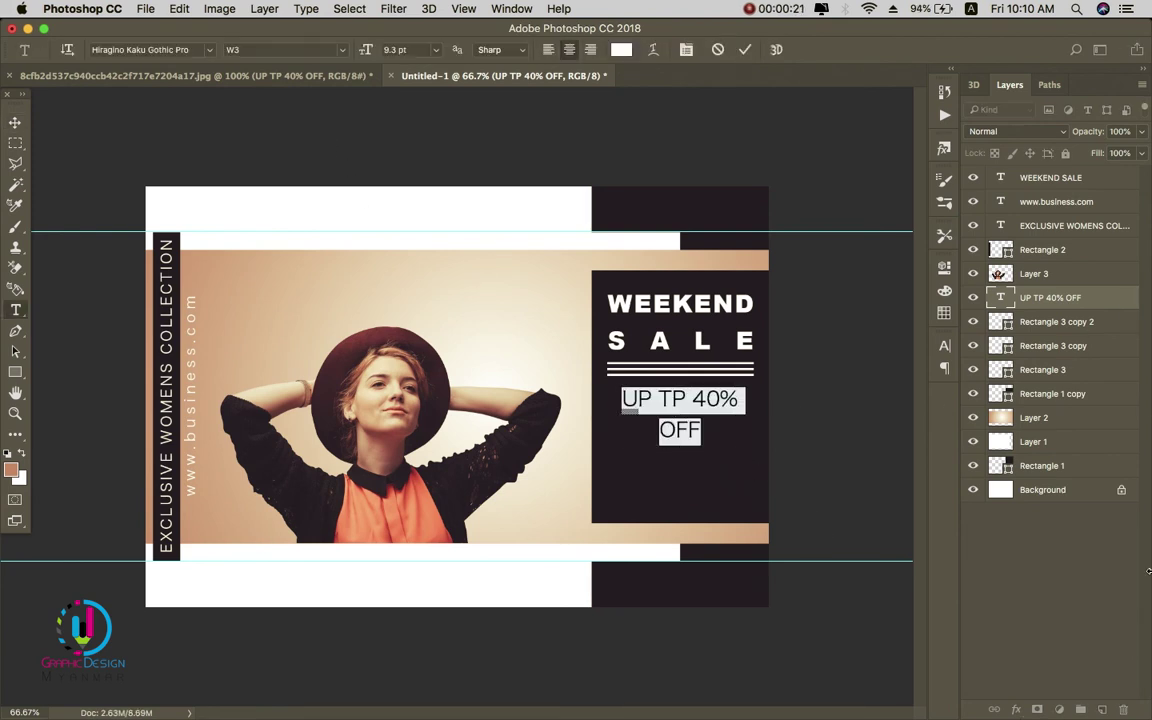
{"action": "left_click", "coordinate": [675, 403]}
{"action": "key", "text": "Right"}
{"action": "key", "text": "Delete"}
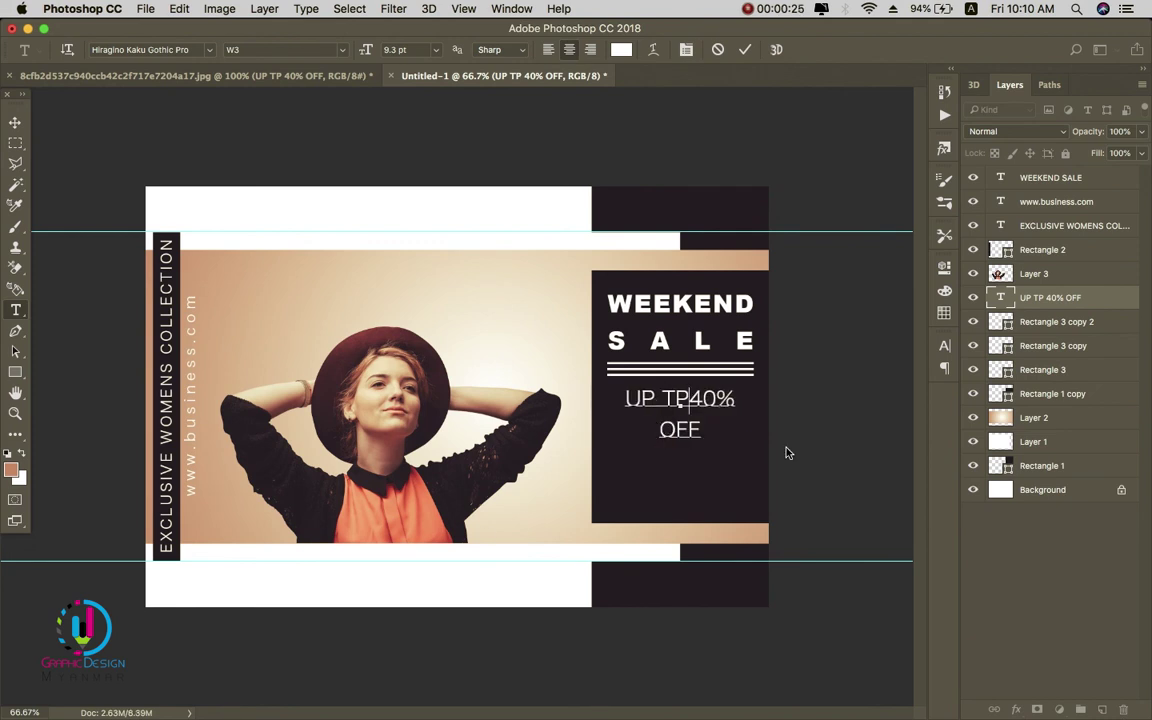
{"action": "key", "text": "BackSpace"}
{"action": "type", "text": "O"}
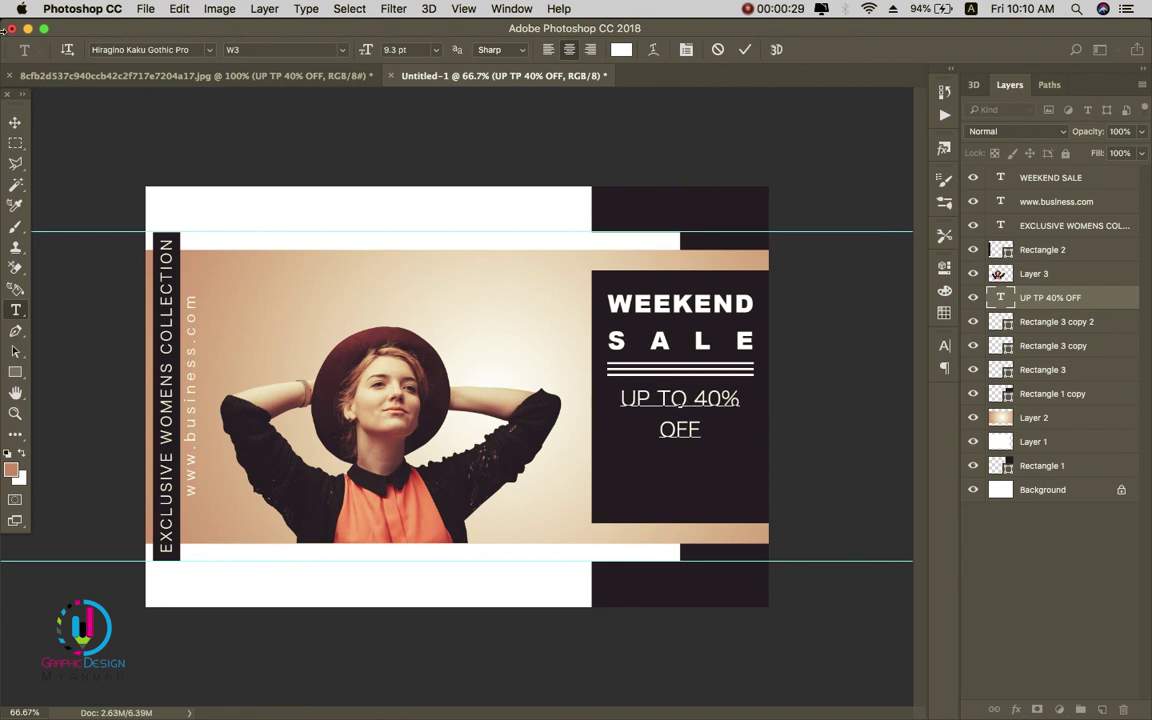
{"action": "left_click", "coordinate": [17, 123]}
- Try several fonts on the whole UP TO 40% OFF text and set it to Myriad Pro Regular
{"action": "double_click", "coordinate": [673, 400]}
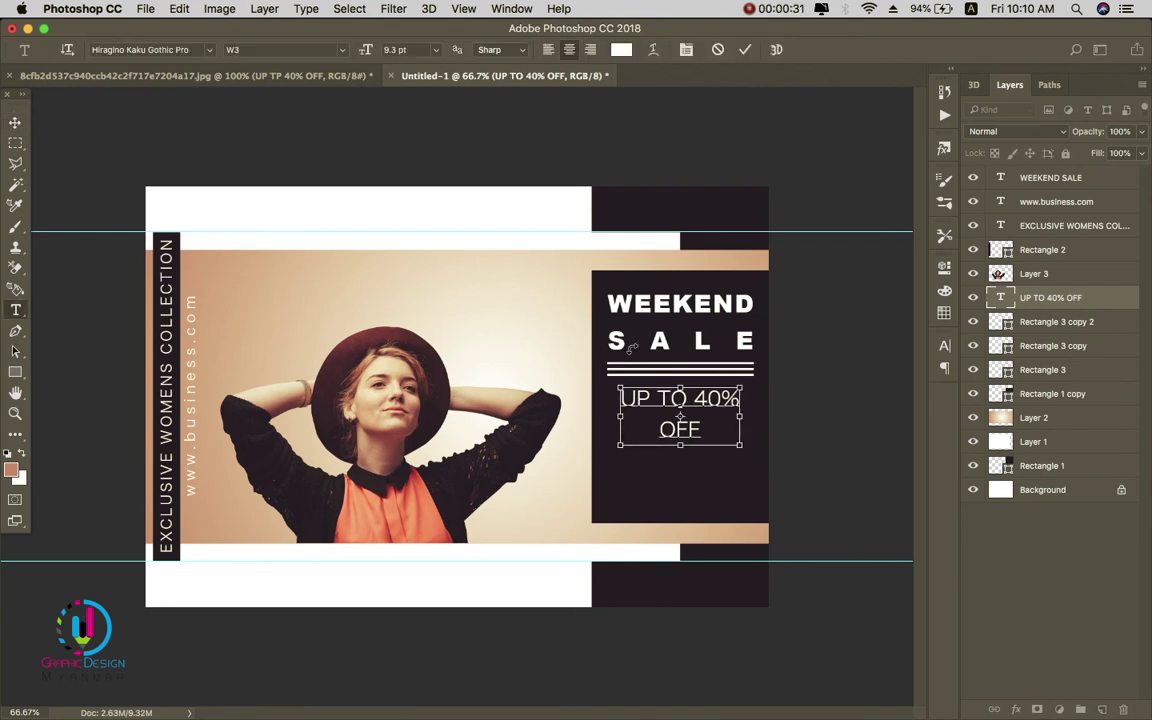
{"action": "key", "text": "super+a"}
{"action": "left_click", "coordinate": [203, 50]}
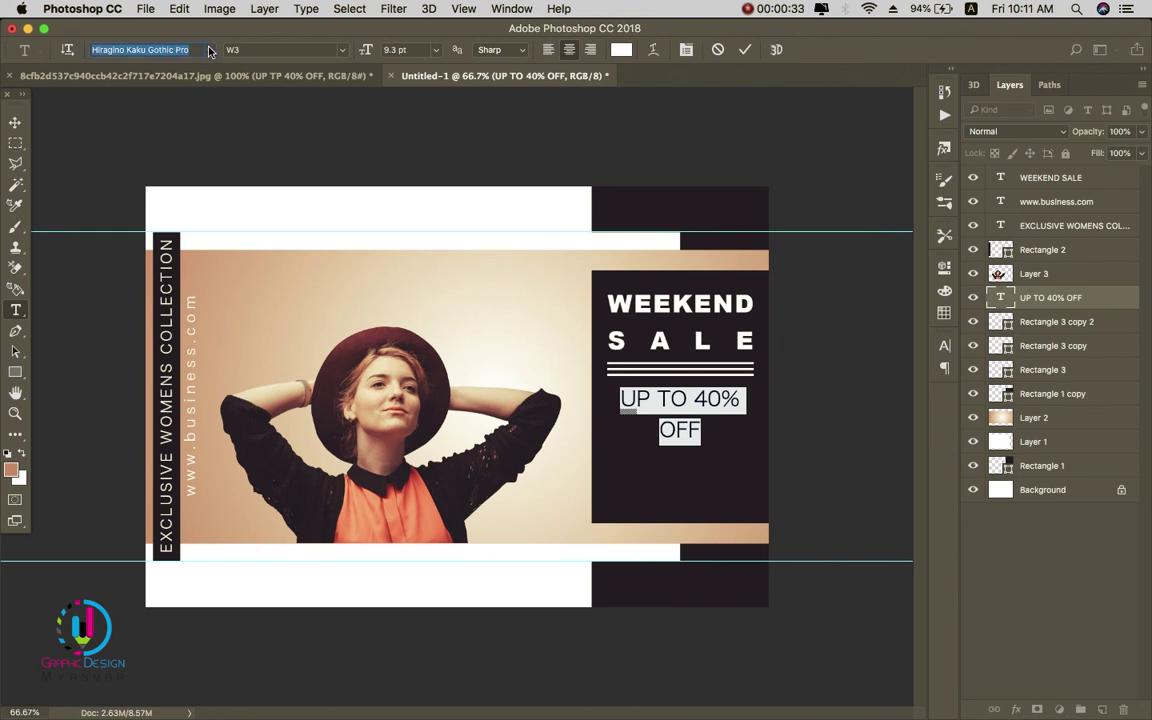
{"action": "type", "text": "Bodoni 72"}
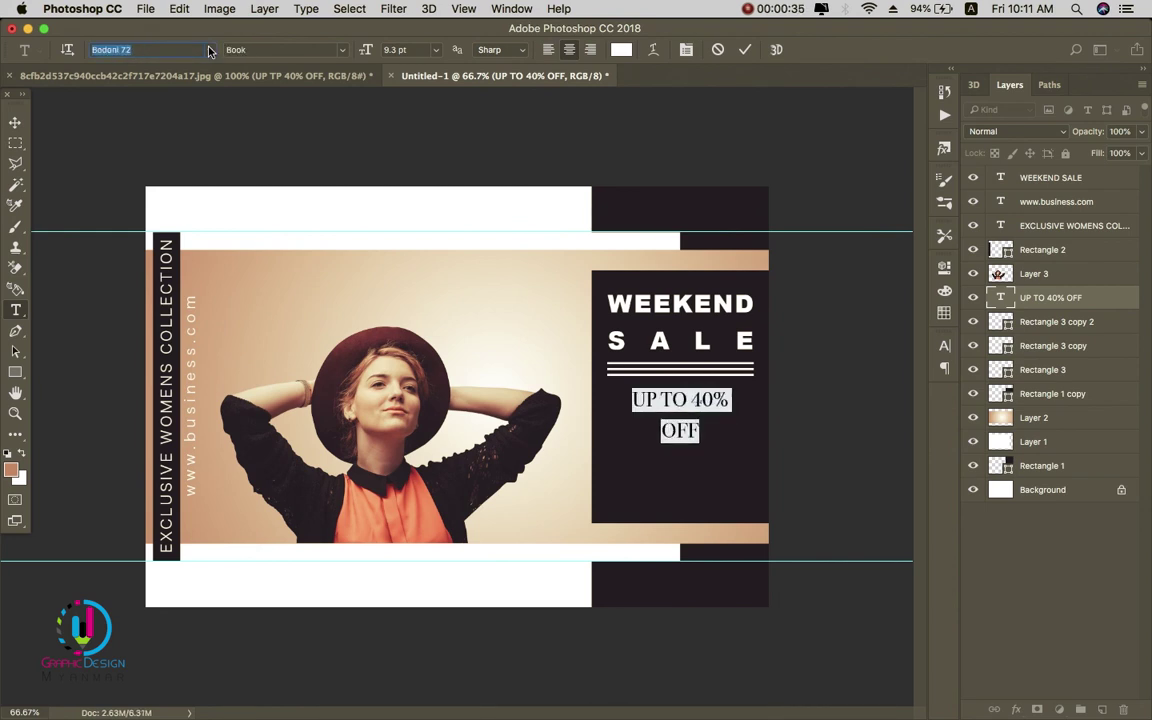
{"action": "scroll", "coordinate": [209, 50], "scroll_direction": "up", "scroll_amount": 5}
{"action": "scroll", "coordinate": [209, 50], "scroll_direction": "up", "scroll_amount": 5}
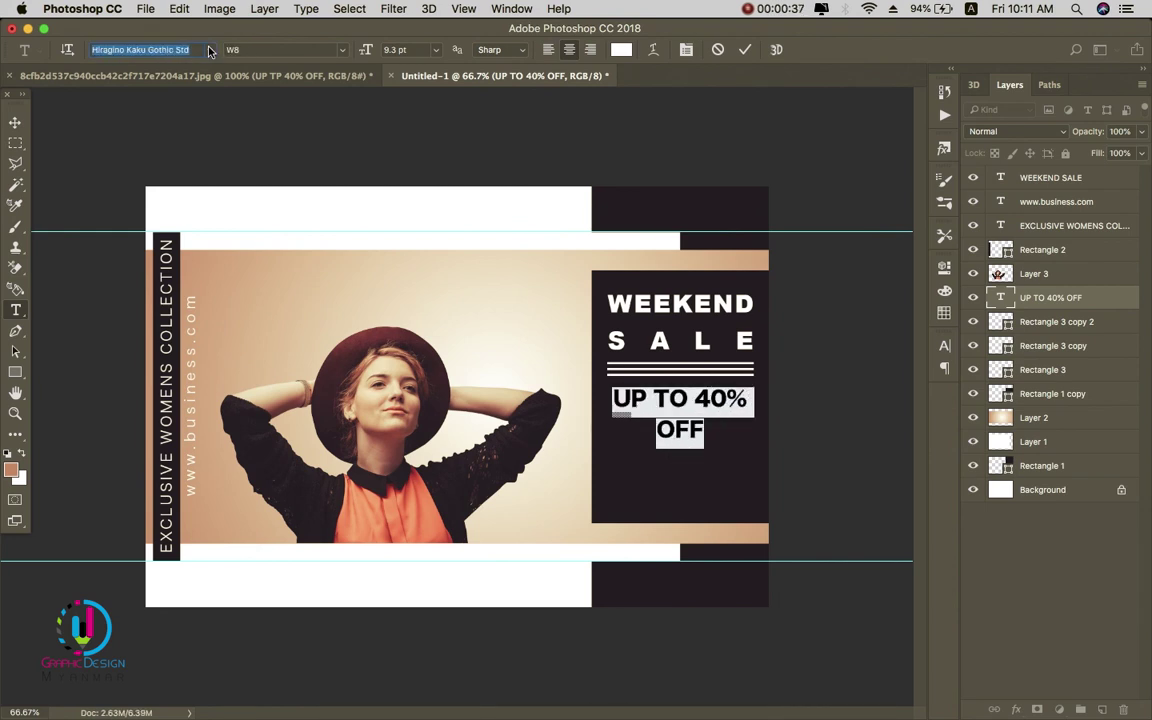
{"action": "scroll", "coordinate": [209, 50], "scroll_direction": "up", "scroll_amount": 5}
{"action": "scroll", "coordinate": [209, 50], "scroll_direction": "up", "scroll_amount": 5}
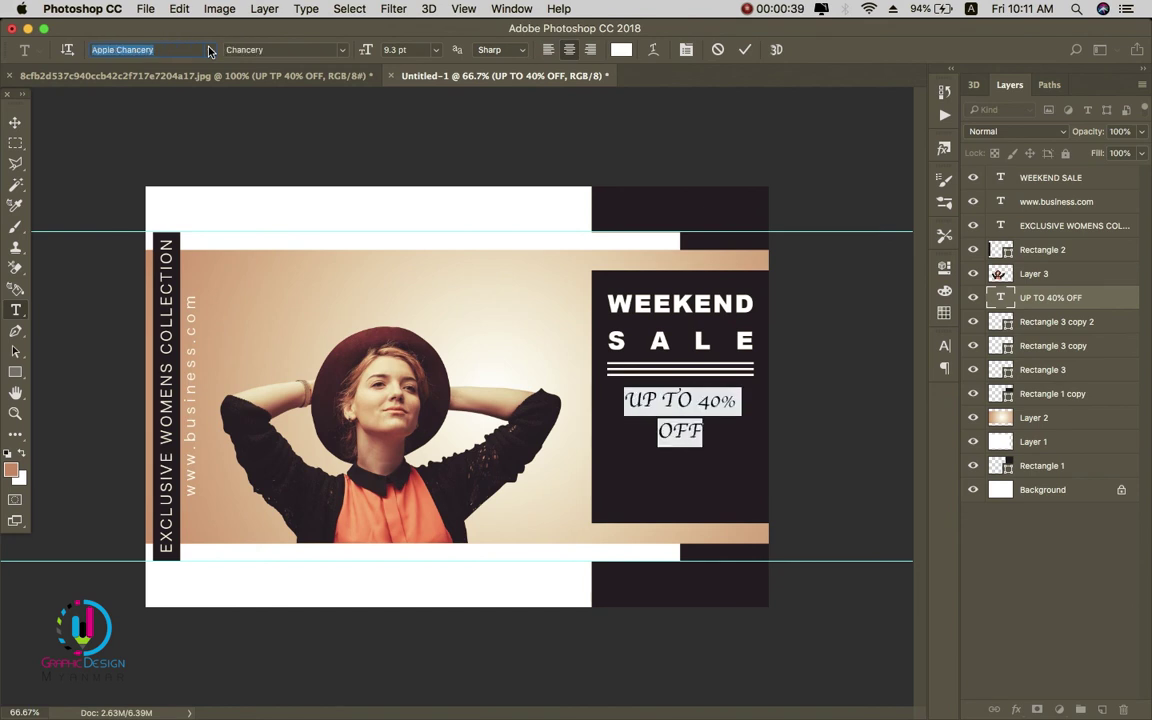
{"action": "key", "text": "Up"}
{"action": "key", "text": "Down"}
{"action": "key", "text": "Up"}
{"action": "key", "text": "Up"}
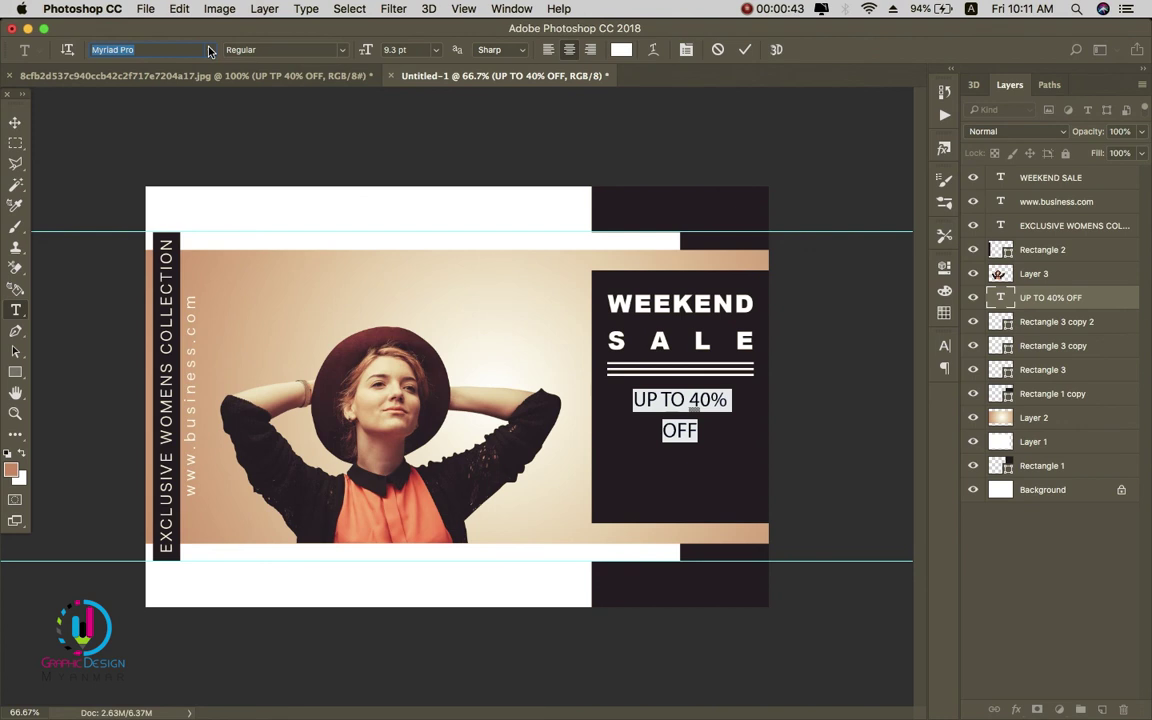
{"action": "key", "text": "super+Return"}
{"action": "key", "text": "v"}
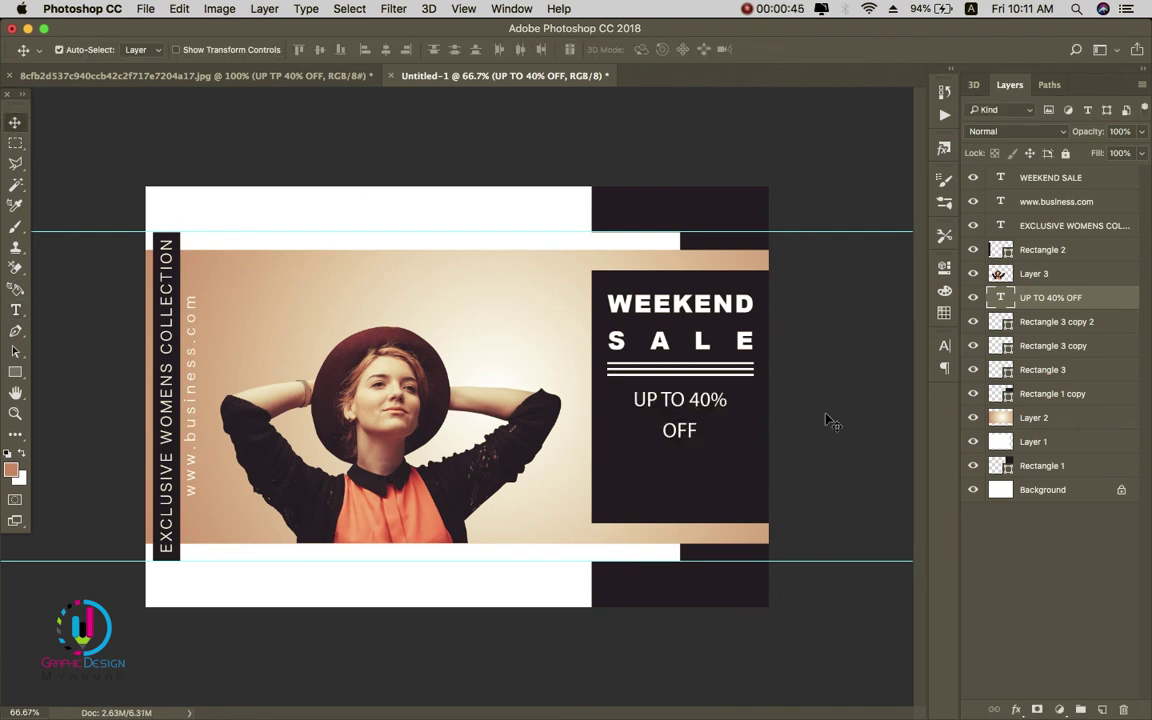
- Nudge the UP TO 40% OFF text down to leave a wider gap beneath the white bars
{"action": "key", "text": "Down"}
{"action": "key", "text": "Down"}
{"action": "key", "text": "Down"}
{"action": "key", "text": "Down"}
{"action": "key", "text": "Down"}
{"action": "key", "text": "Down"}
{"action": "key", "text": "Down"}
{"action": "key", "text": "Down"}
{"action": "key", "text": "Down"}
{"action": "key", "text": "Down"}
{"action": "key", "text": "Down"}
{"action": "key", "text": "Down"}
{"action": "key", "text": "Down"}
{"action": "key", "text": "Down"}
{"action": "key", "text": "Down"}
{"action": "key", "text": "Down"}
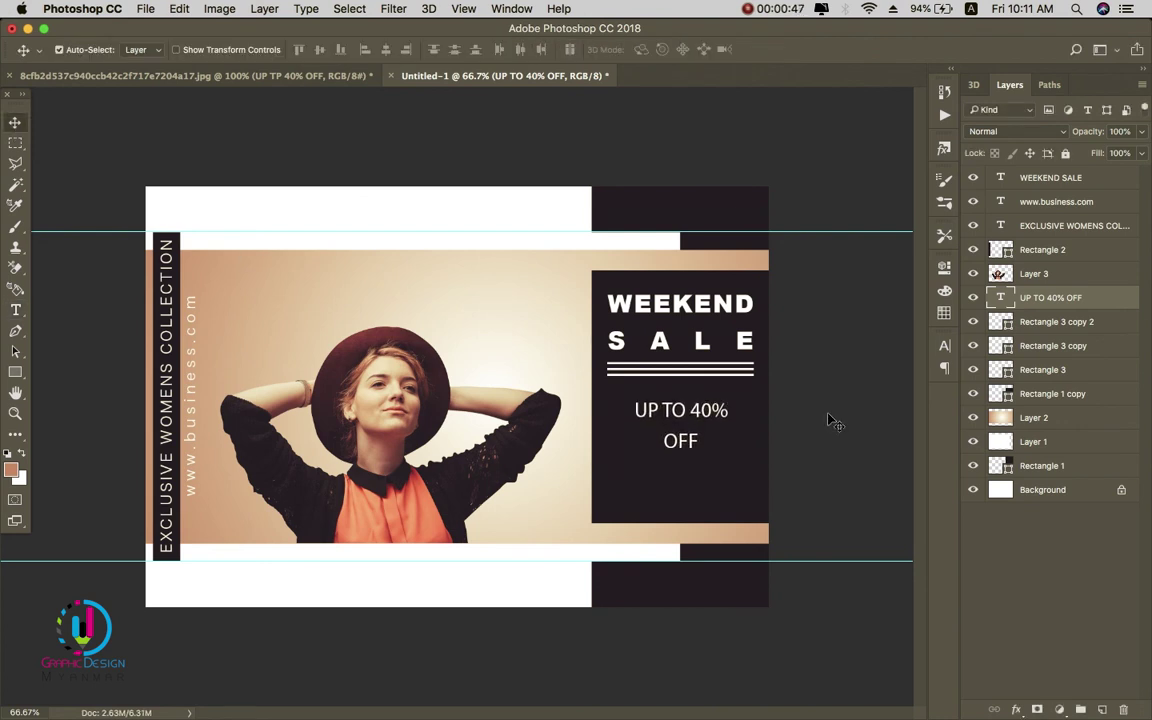
- Center the UP TO 40% OFF text horizontally on the dark panel
{"action": "left_click", "coordinate": [1003, 395], "text": "super"}
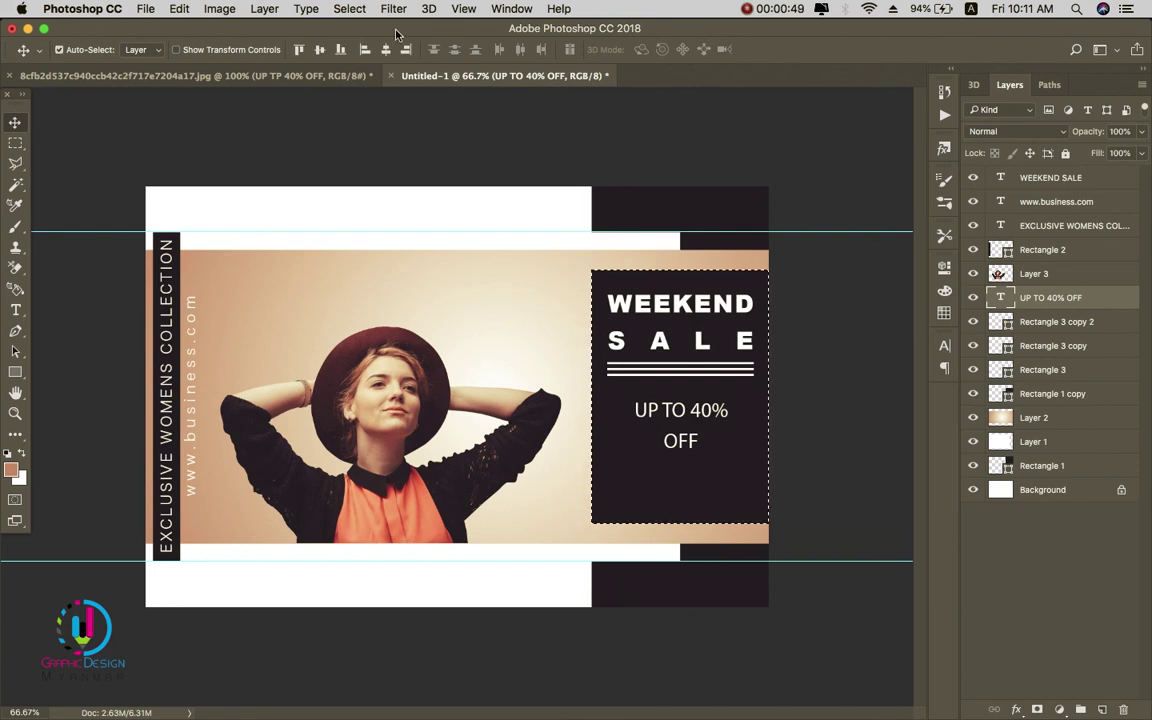
{"action": "left_click", "coordinate": [385, 57]}
{"action": "key", "text": "super+d"}
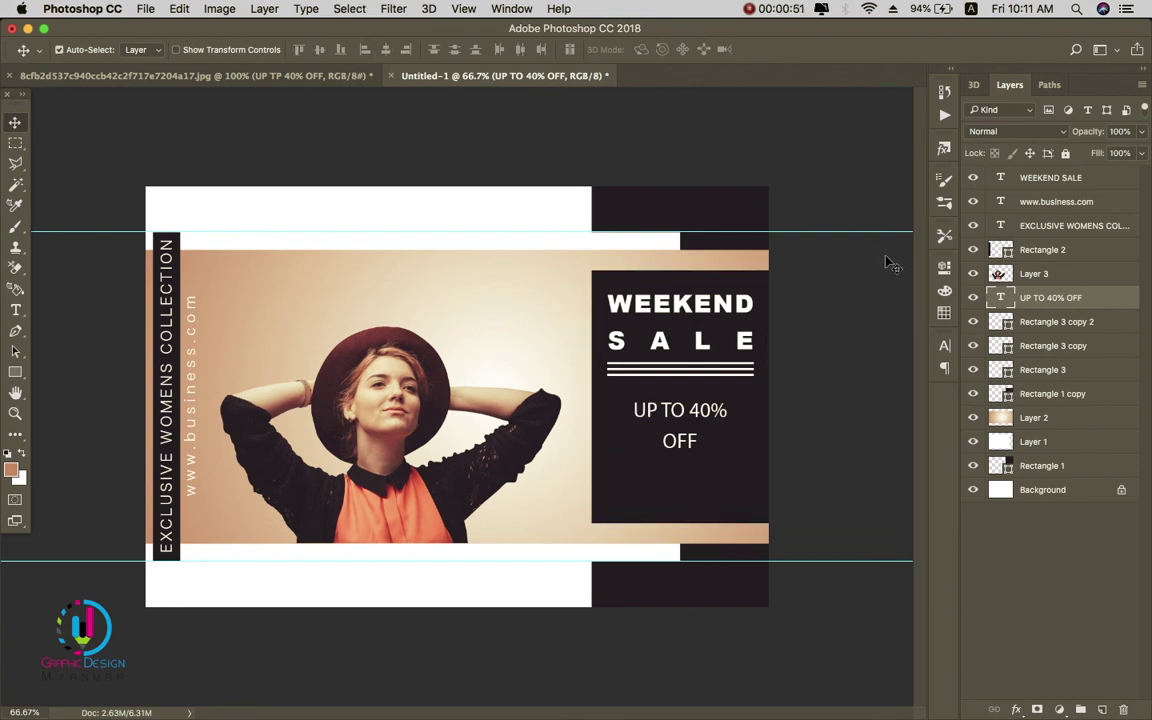
- Enlarge the UP TO 40% OFF text slightly and realign it to the dark panel's horizontal center
{"action": "key", "text": "super+t"}
{"action": "left_click_drag", "start_coordinate": [631, 399], "coordinate": [617, 392]}
{"action": "key", "text": "Return"}
{"action": "left_click", "coordinate": [1000, 369], "text": "super"}
{"action": "left_click", "coordinate": [386, 50]}
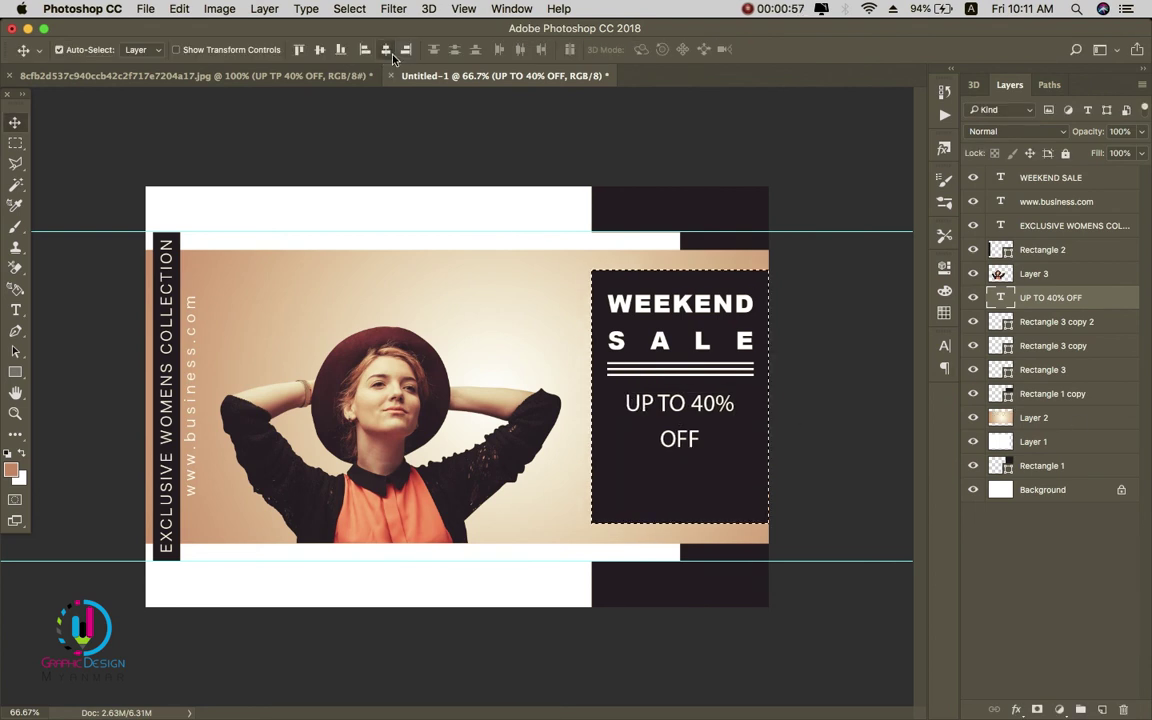
{"action": "key", "text": "super+d"}
- Nudge the three linked bars down slightly, followed by the UP TO 40% OFF text
{"action": "left_click", "coordinate": [1068, 324]}
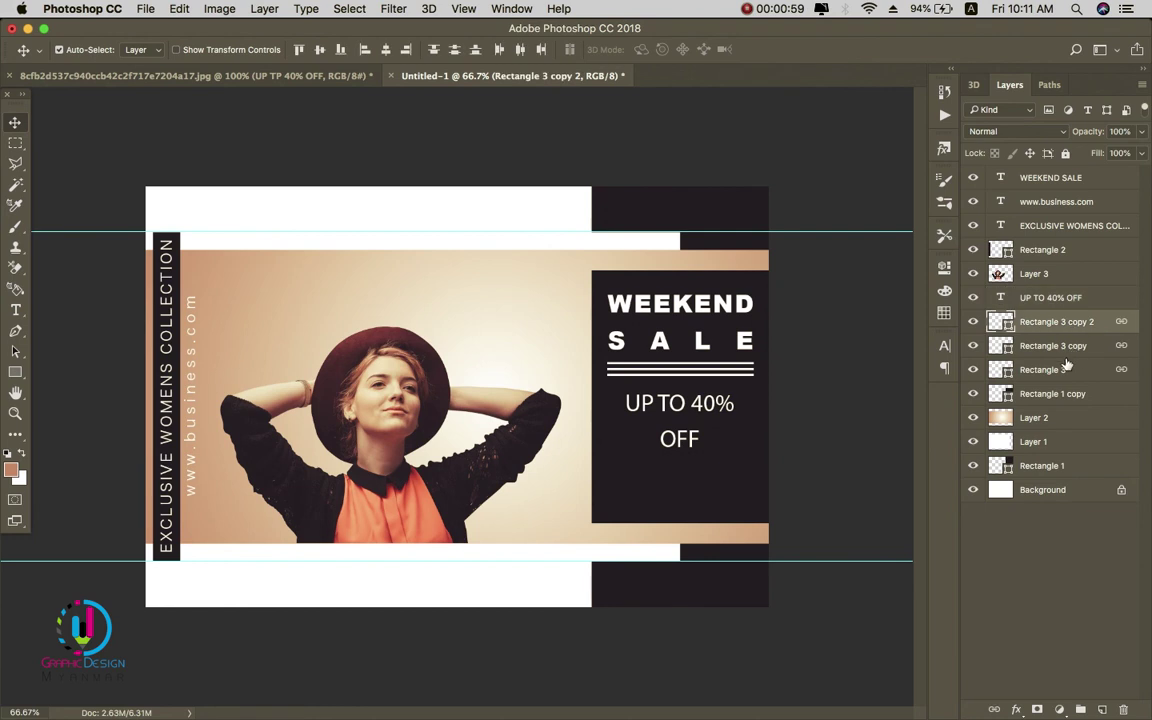
{"action": "right_click", "coordinate": [713, 405]}
{"action": "left_click", "coordinate": [716, 408]}
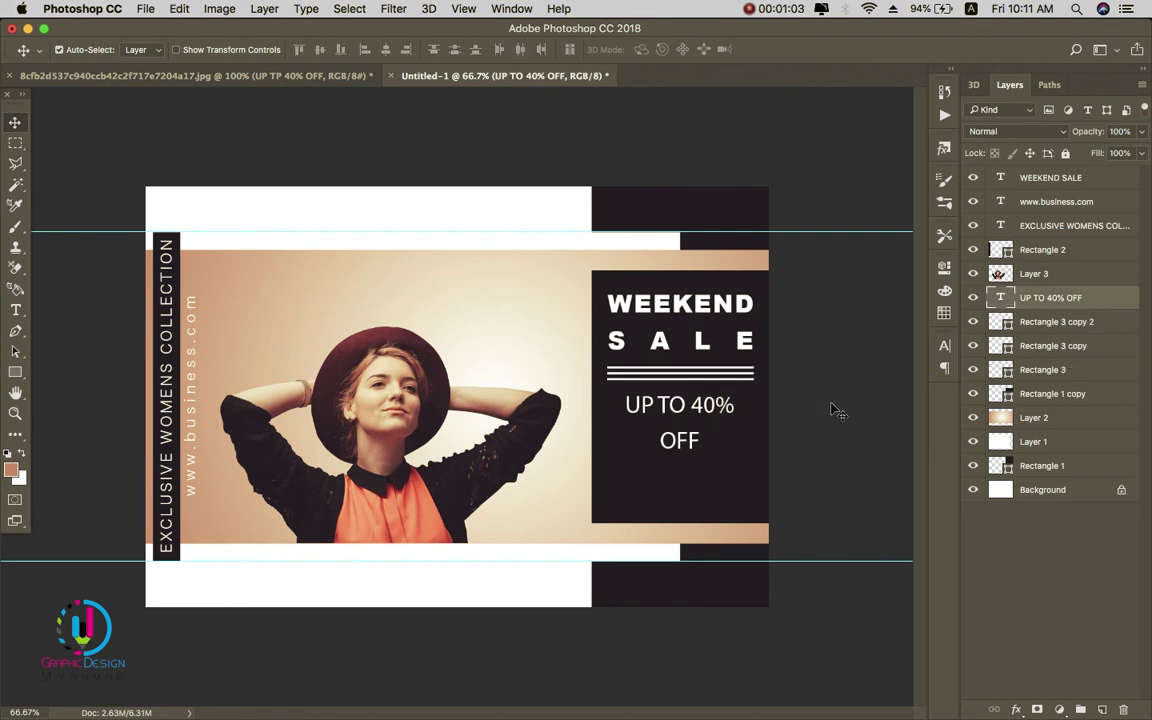
- Draw a rectangle about 235 by 42 px below the UP TO 40% OFF text, with a white fill and no stroke
{"action": "left_click", "coordinate": [15, 372]}
{"action": "left_click_drag", "start_coordinate": [621, 479], "coordinate": [748, 500]}
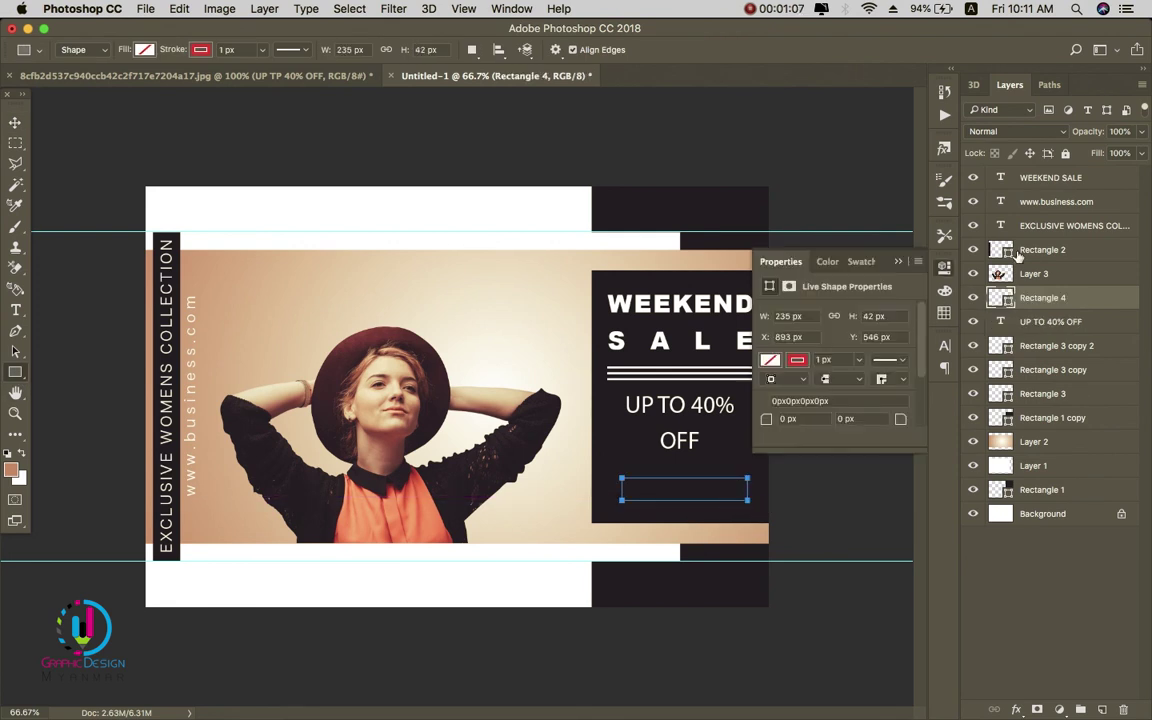
{"action": "left_click", "coordinate": [144, 49]}
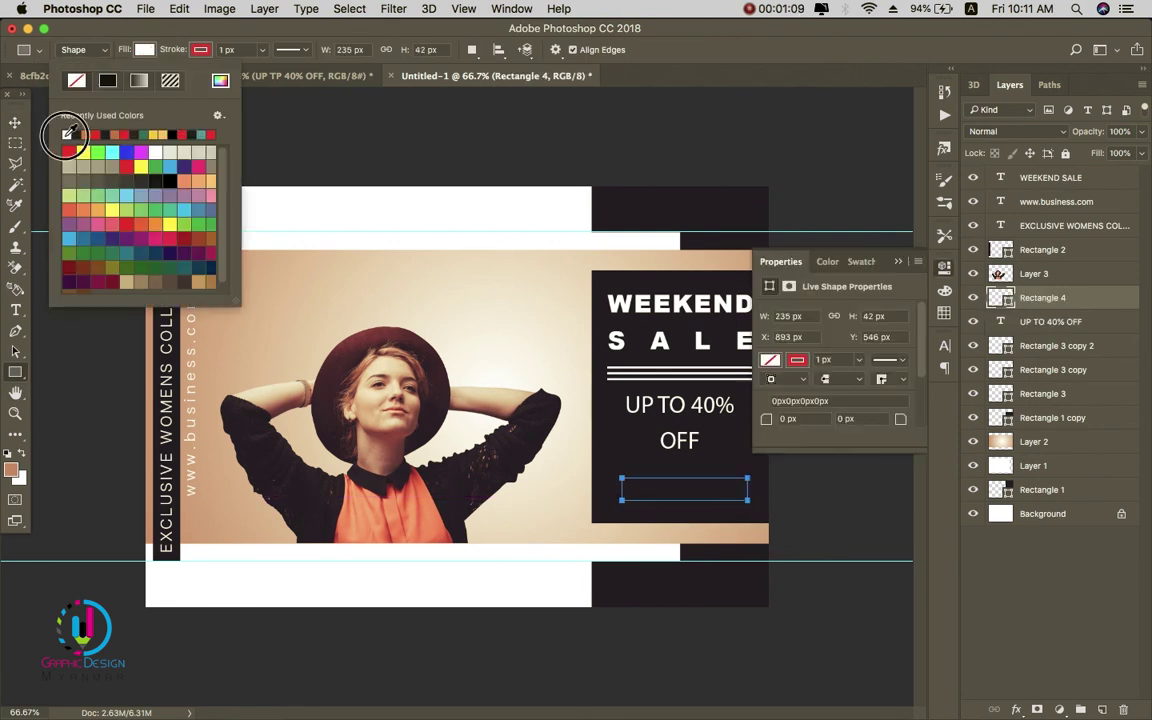
{"action": "left_click", "coordinate": [68, 133]}
{"action": "left_click", "coordinate": [205, 52]}
{"action": "left_click", "coordinate": [209, 55]}
{"action": "left_click", "coordinate": [132, 80]}
{"action": "left_click", "coordinate": [15, 123]}
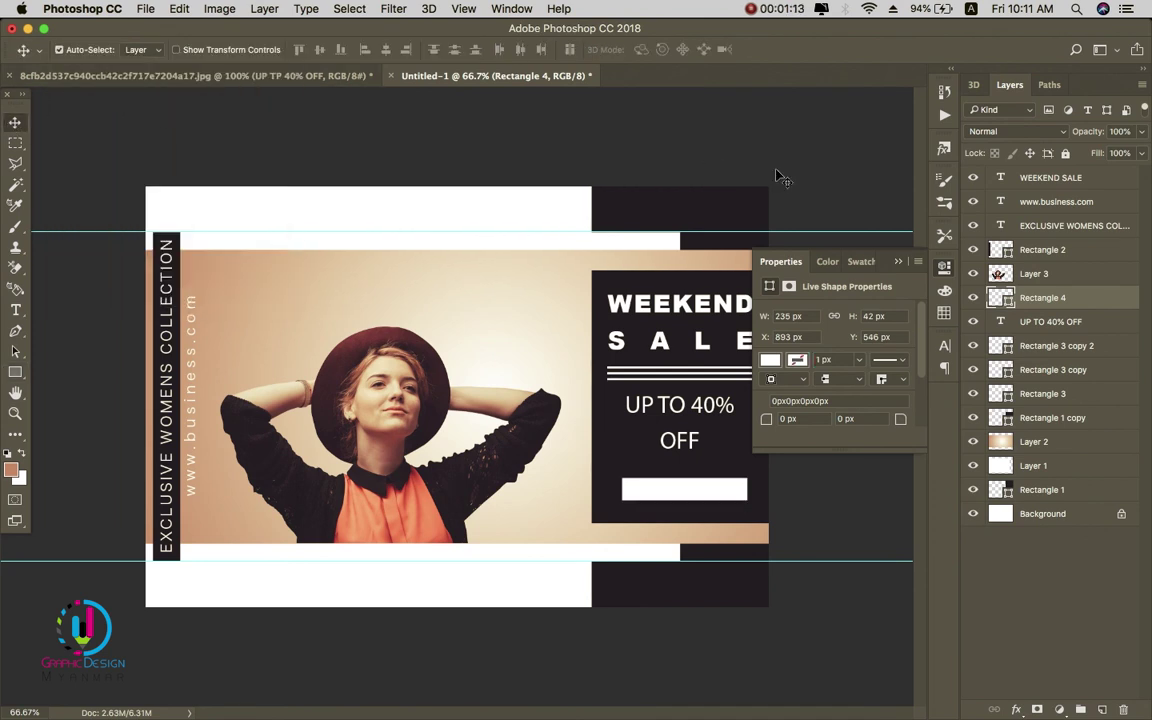
{"action": "left_click", "coordinate": [897, 262]}
- Center the white rectangle horizontally on the dark panel
{"action": "right_click", "coordinate": [679, 484]}
{"action": "left_click", "coordinate": [700, 481]}
{"action": "left_click", "coordinate": [1005, 420], "text": "ctrl"}
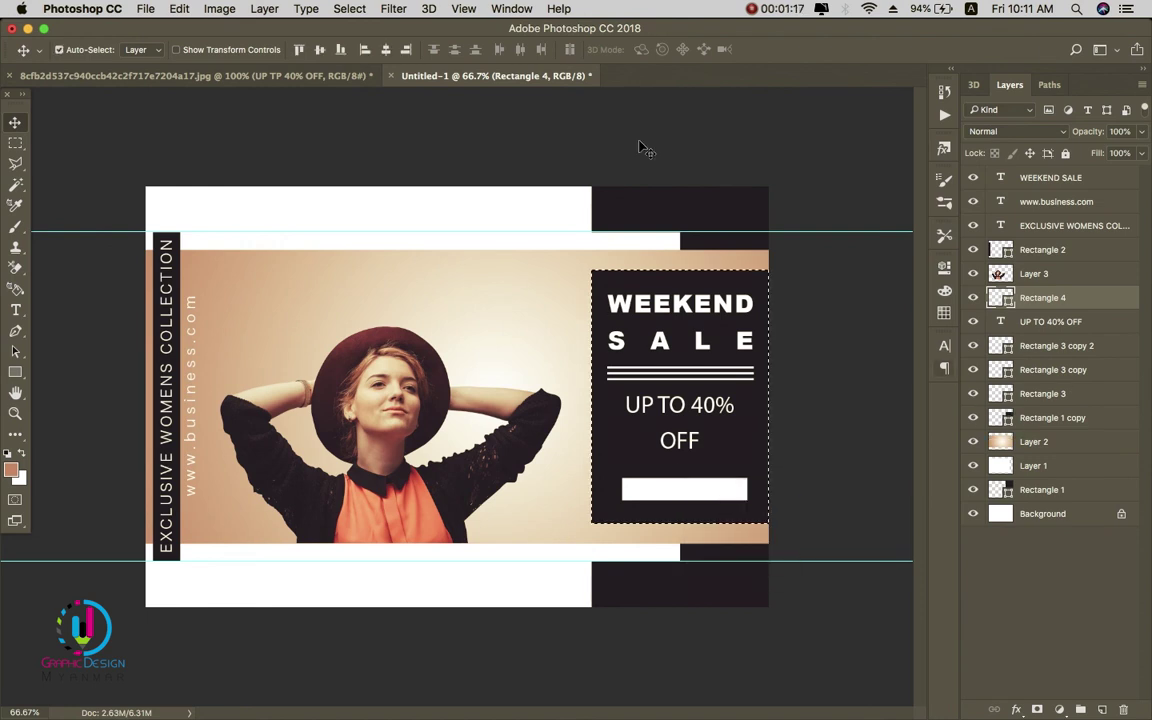
{"action": "left_click", "coordinate": [387, 49]}
{"action": "key", "text": "ctrl+d"}
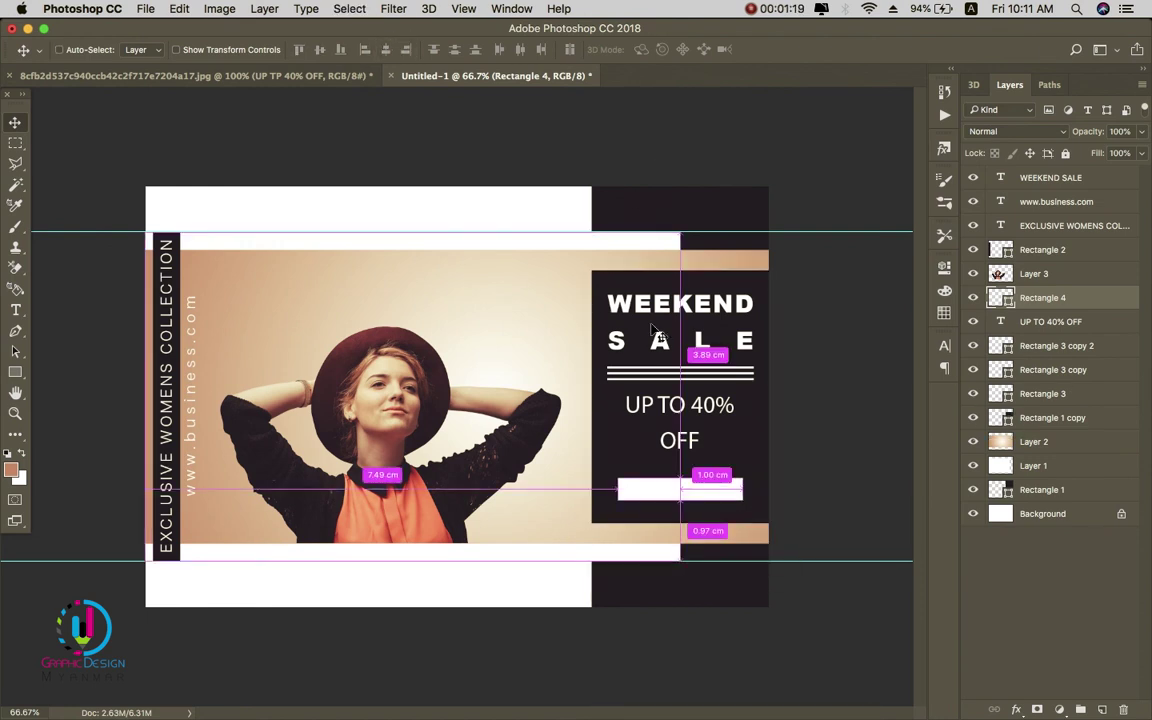
- Make the white rectangle slightly taller by extending its upper edge
{"action": "key", "text": "ctrl+t"}
{"action": "left_click_drag", "start_coordinate": [679, 478], "coordinate": [684, 467]}
{"action": "key", "text": "Return"}
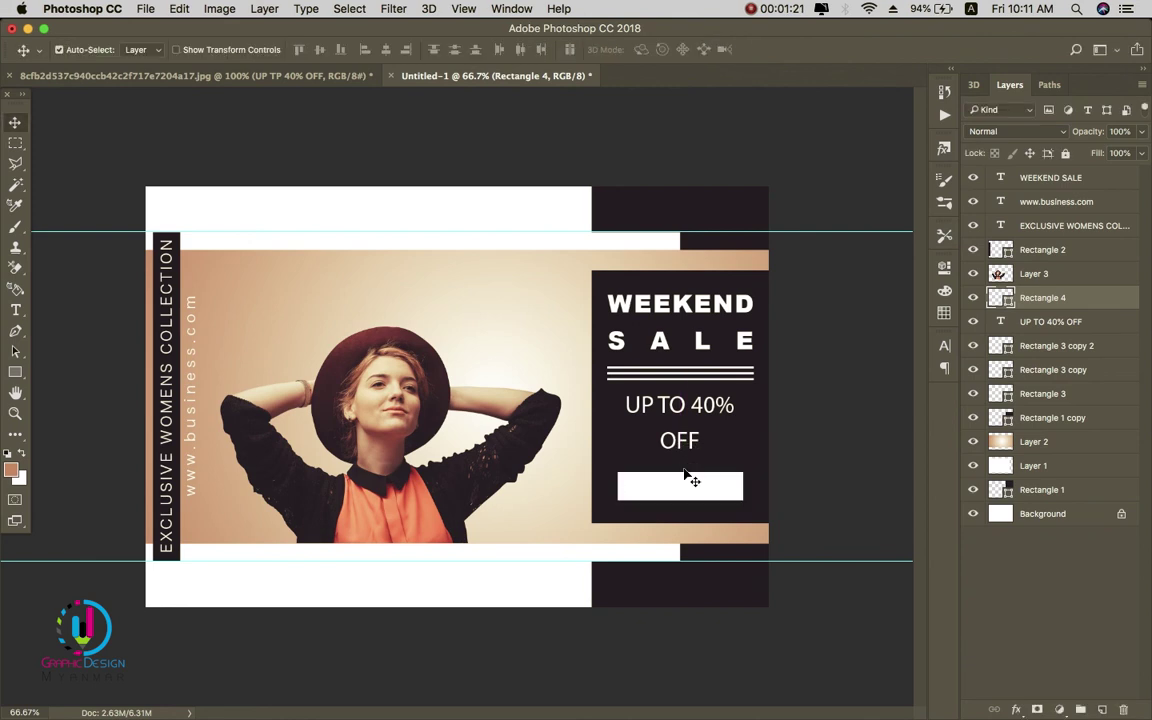
- Bring the SHOP NOW text from the other open document onto the white rectangle in the banner
{"action": "left_click", "coordinate": [212, 75]}
{"action": "right_click", "coordinate": [565, 422]}
{"action": "left_click", "coordinate": [585, 416]}
{"action": "left_click_drag", "start_coordinate": [585, 418], "coordinate": [684, 488]}
- Set the SHOP NOW text to Arial Black at 7 pt
{"action": "double_click", "coordinate": [684, 486]}
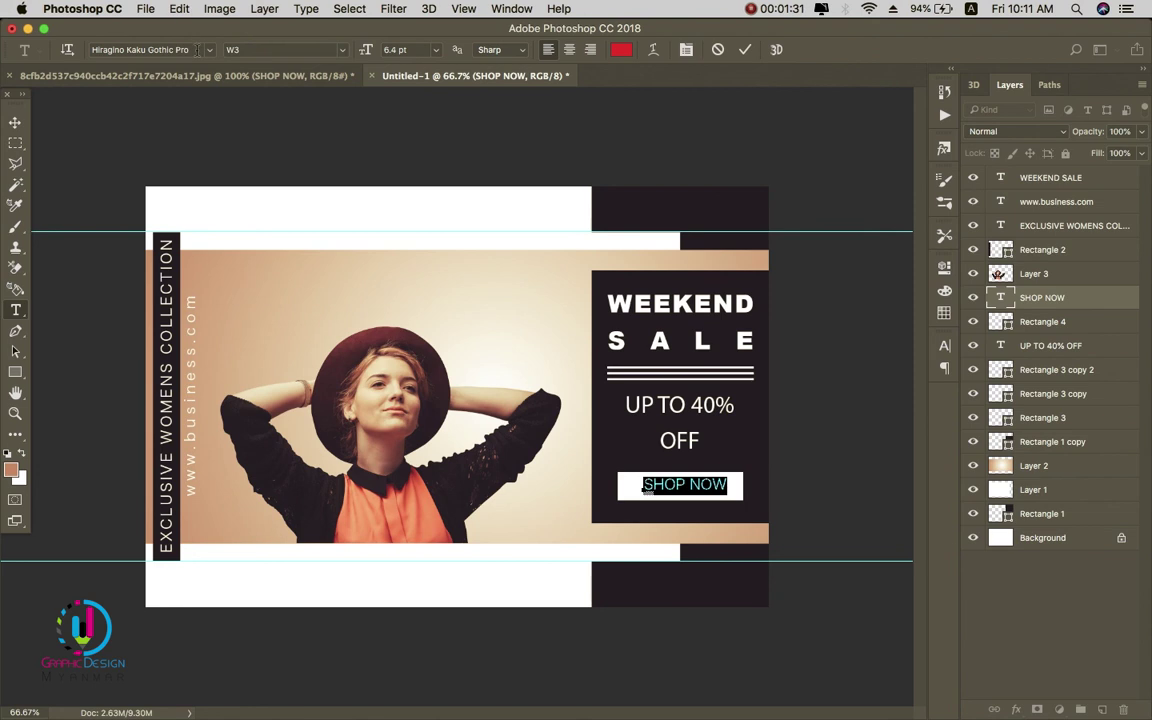
{"action": "left_click", "coordinate": [185, 49]}
{"action": "left_click", "coordinate": [282, 456]}
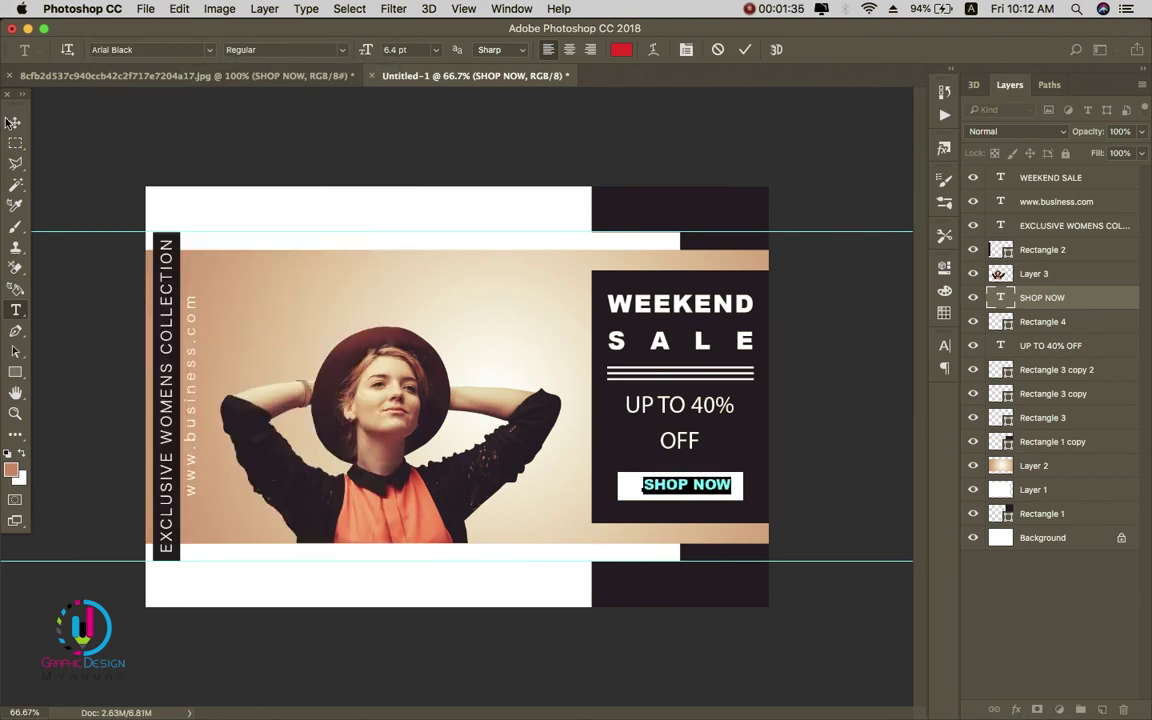
{"action": "left_click", "coordinate": [396, 49]}
{"action": "type", "text": "7"}
{"action": "key", "text": "Return"}
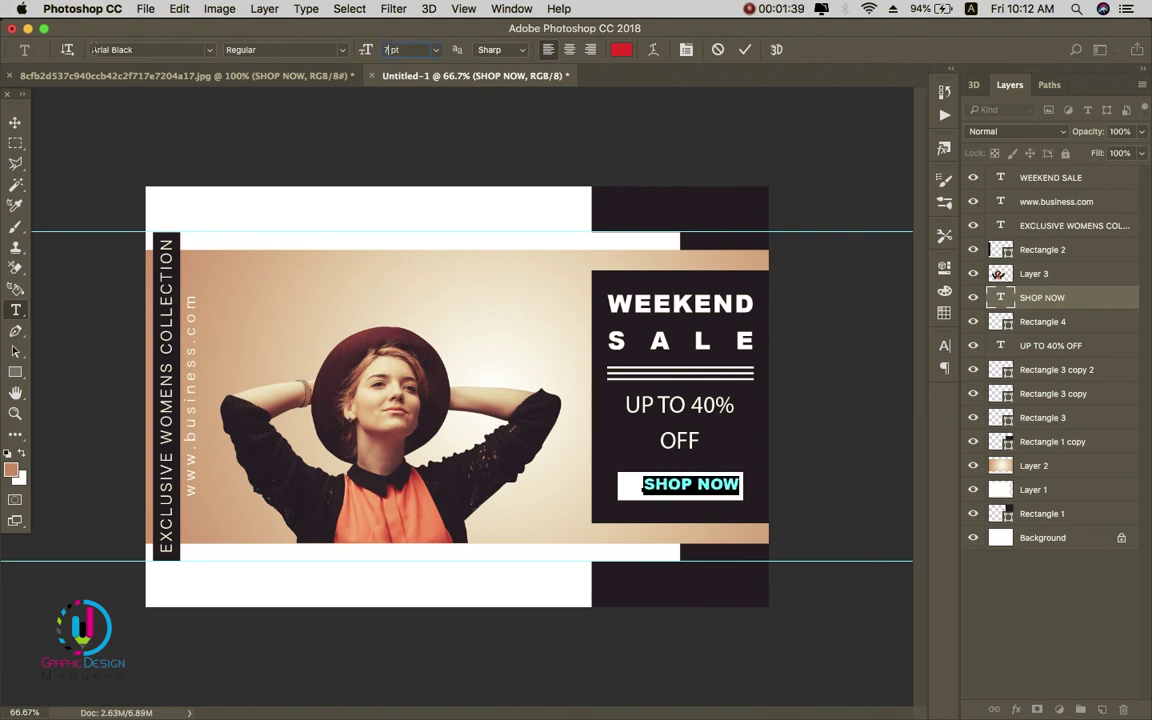
{"action": "left_click", "coordinate": [15, 122]}
- Shift the SHOP NOW text slightly down and left on the white rectangle and widen its letter spacing
{"action": "left_click_drag", "start_coordinate": [689, 481], "coordinate": [681, 490]}
{"action": "double_click", "coordinate": [688, 497]}
{"action": "key", "text": "ctrl+a"}
{"action": "key", "text": "alt+Right"}
{"action": "key", "text": "alt+Right"}
{"action": "key", "text": "alt+Right"}
{"action": "key", "text": "alt+Right"}
{"action": "key", "text": "alt+Right"}
{"action": "key", "text": "alt+Right"}
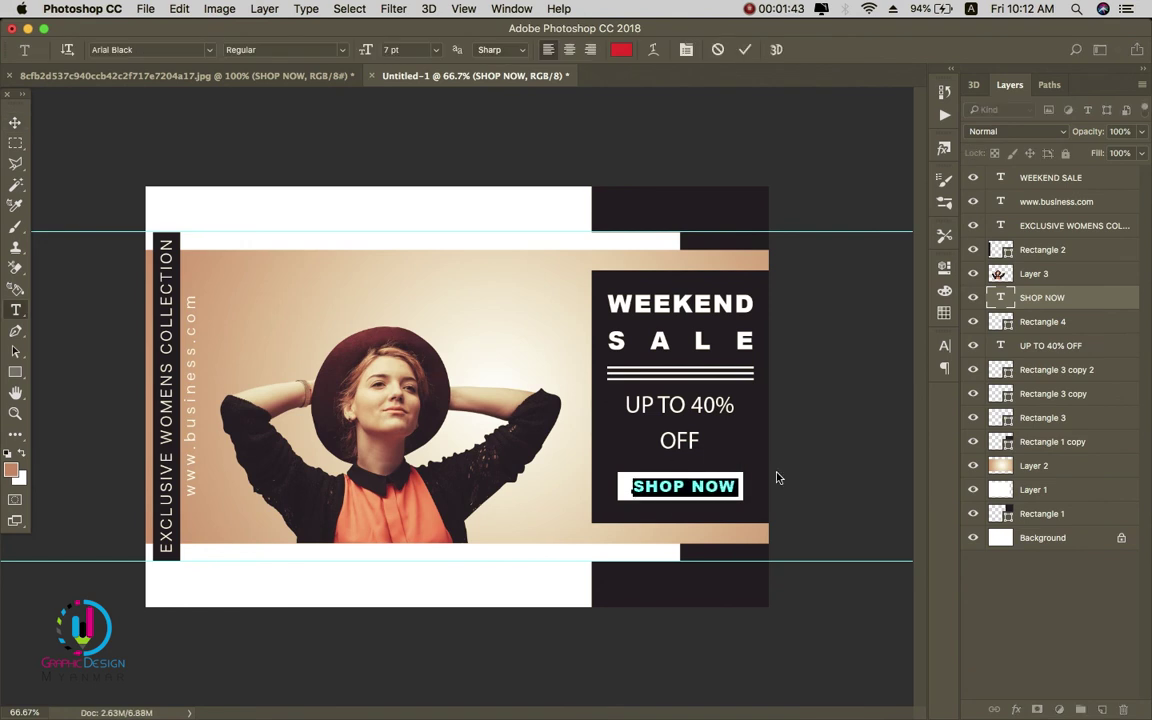
{"action": "key", "text": "alt+Right"}
{"action": "key", "text": "alt+Right"}
{"action": "left_click", "coordinate": [15, 122]}
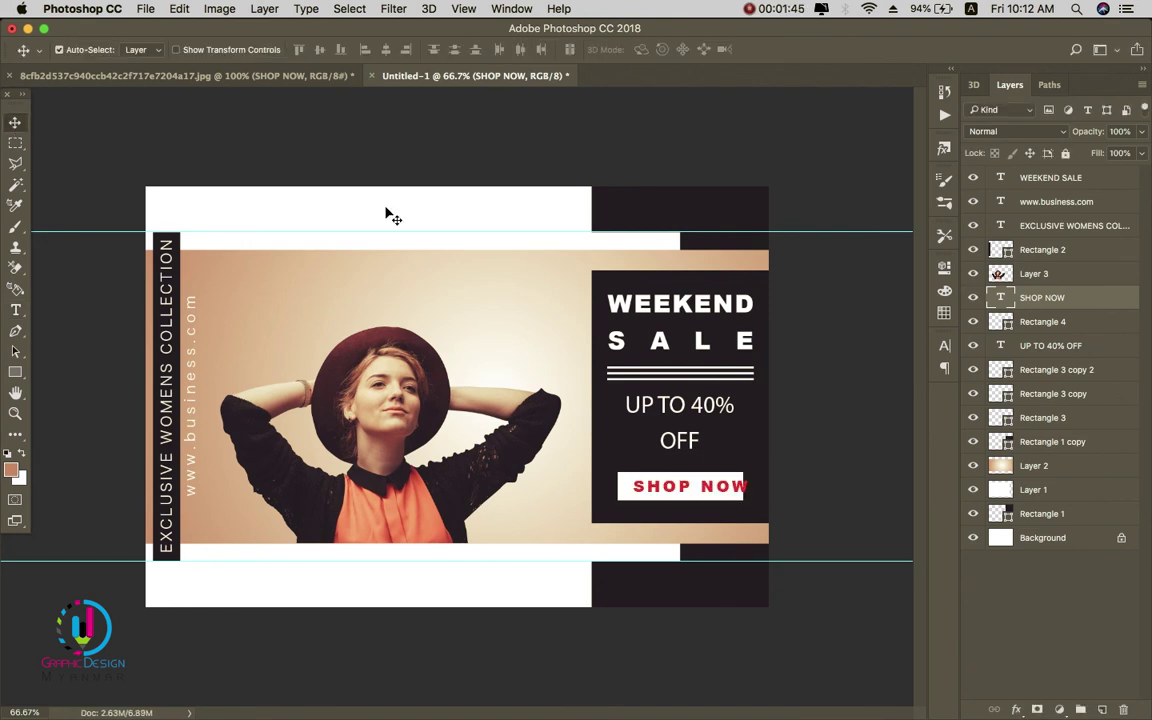
- Center the SHOP NOW text horizontally on the white rectangle, leaving no active selection
{"action": "left_click", "coordinate": [996, 321], "text": "super"}
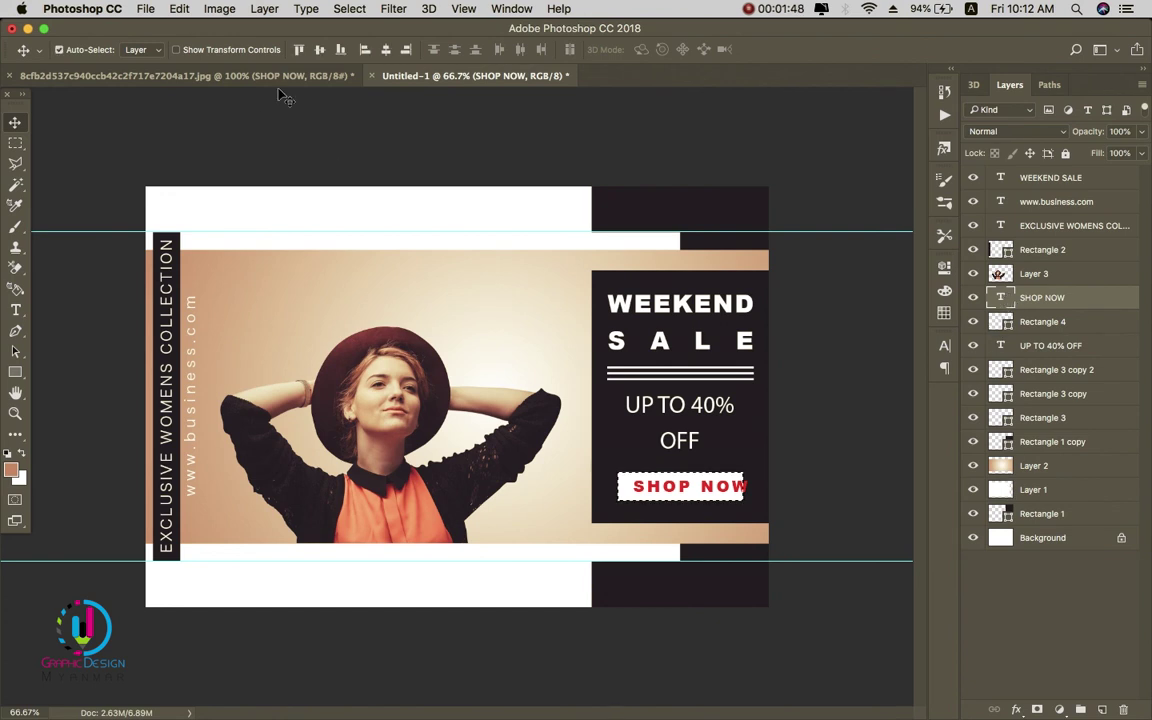
{"action": "left_click", "coordinate": [385, 49]}
{"action": "key", "text": "super+d"}
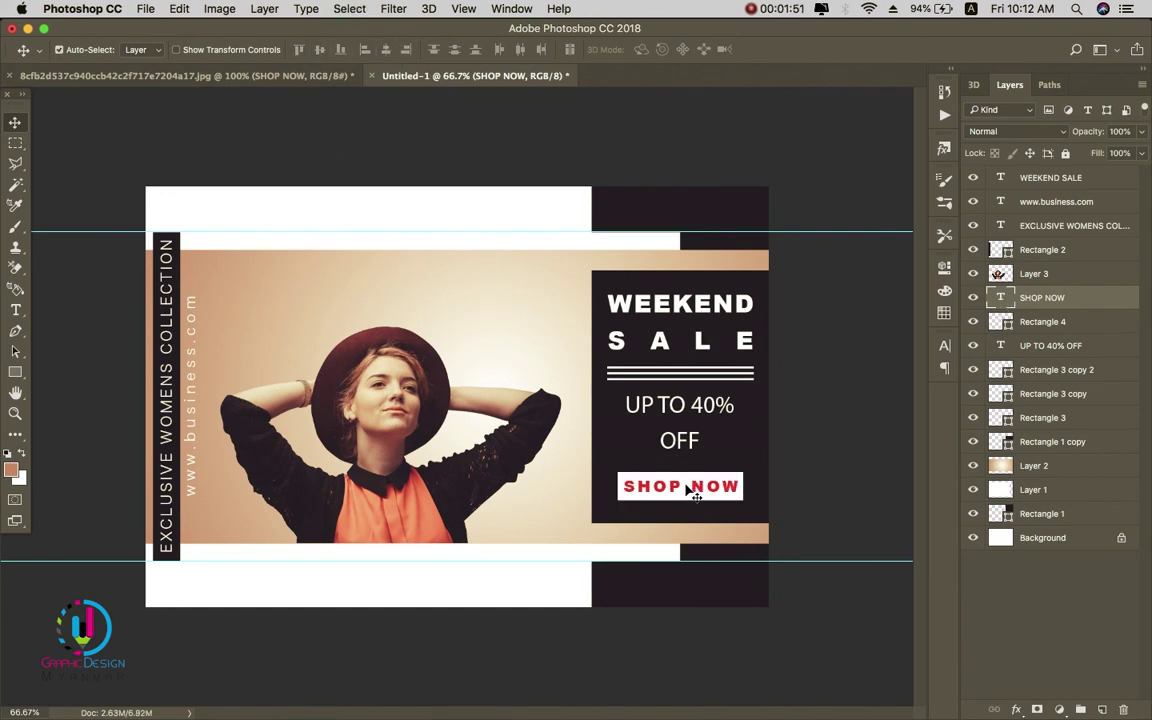
- Recolor the SHOP NOW text with the dark color sampled from the panel
{"action": "key", "text": "i"}
{"action": "key", "text": "alt+BackSpace"}
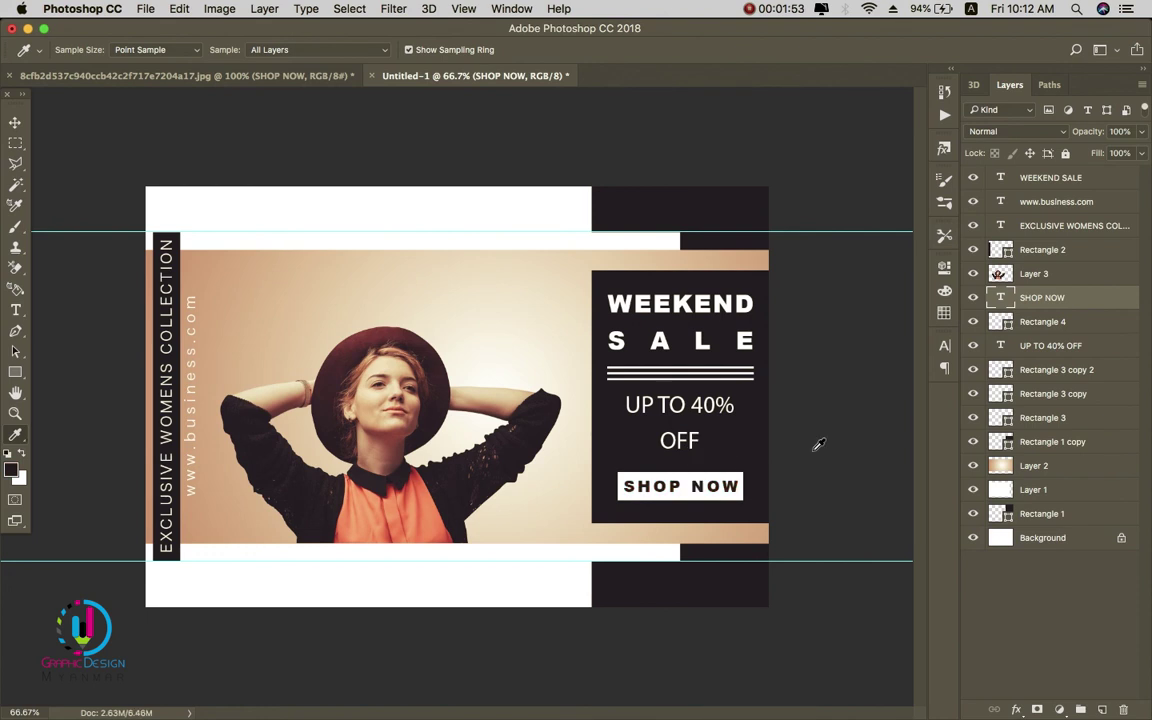
{"action": "key", "text": "v"}
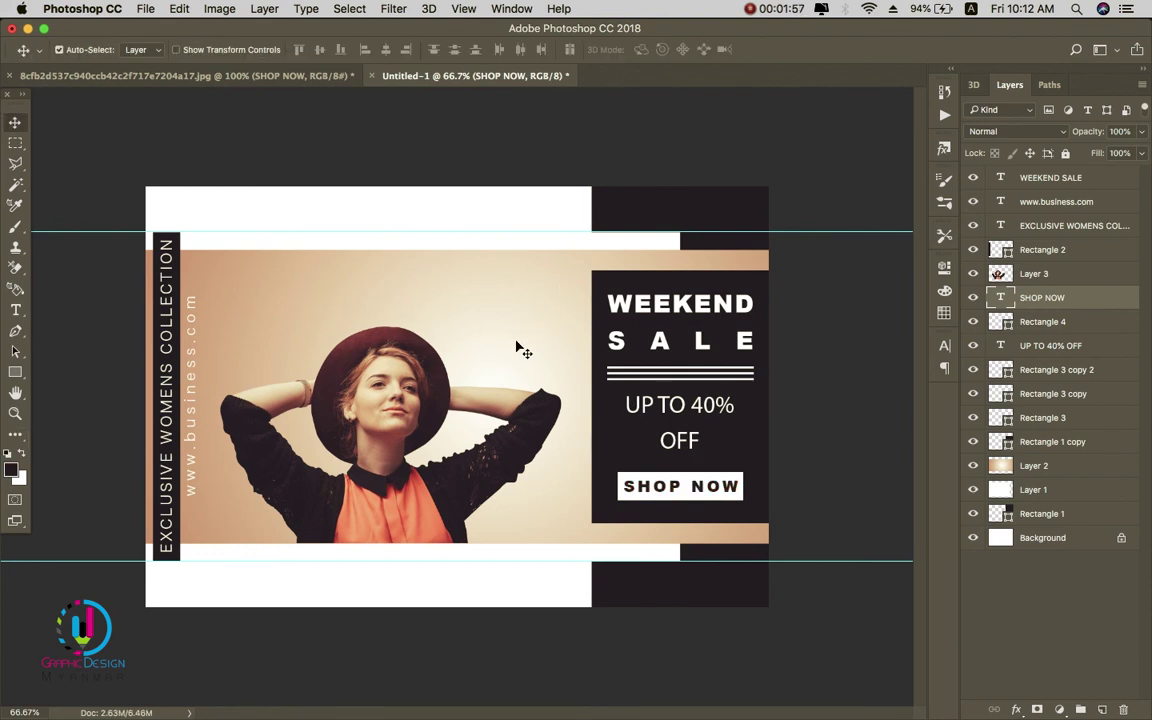
- Remove both horizontal guides from the canvas
{"action": "left_click_drag", "start_coordinate": [519, 231], "coordinate": [640, 136]}
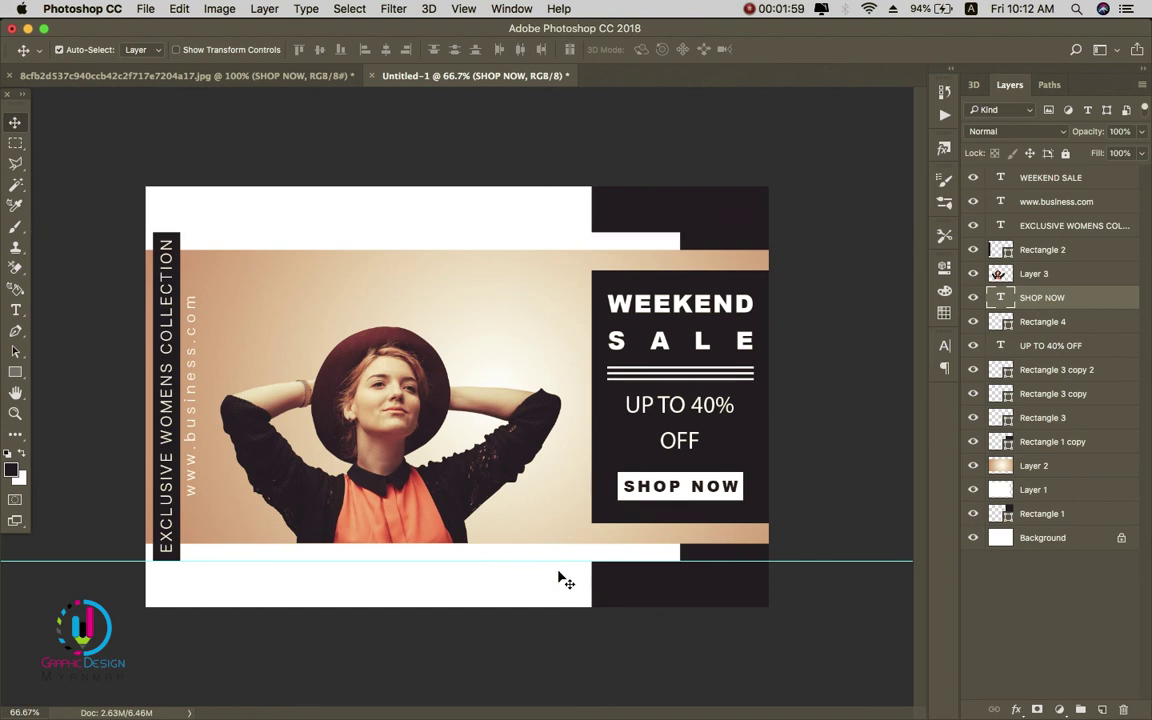
{"action": "left_click_drag", "start_coordinate": [556, 564], "coordinate": [570, 712]}
{"action": "left_click", "coordinate": [750, 8]}
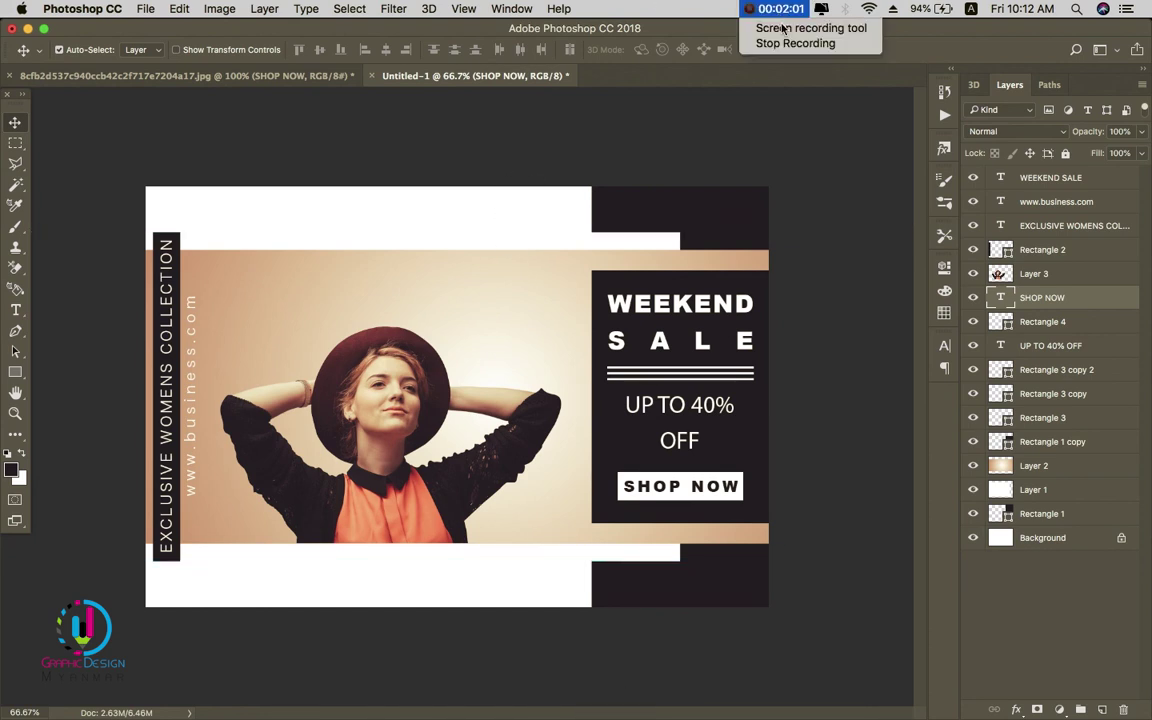
{"action": "left_click", "coordinate": [790, 43]}
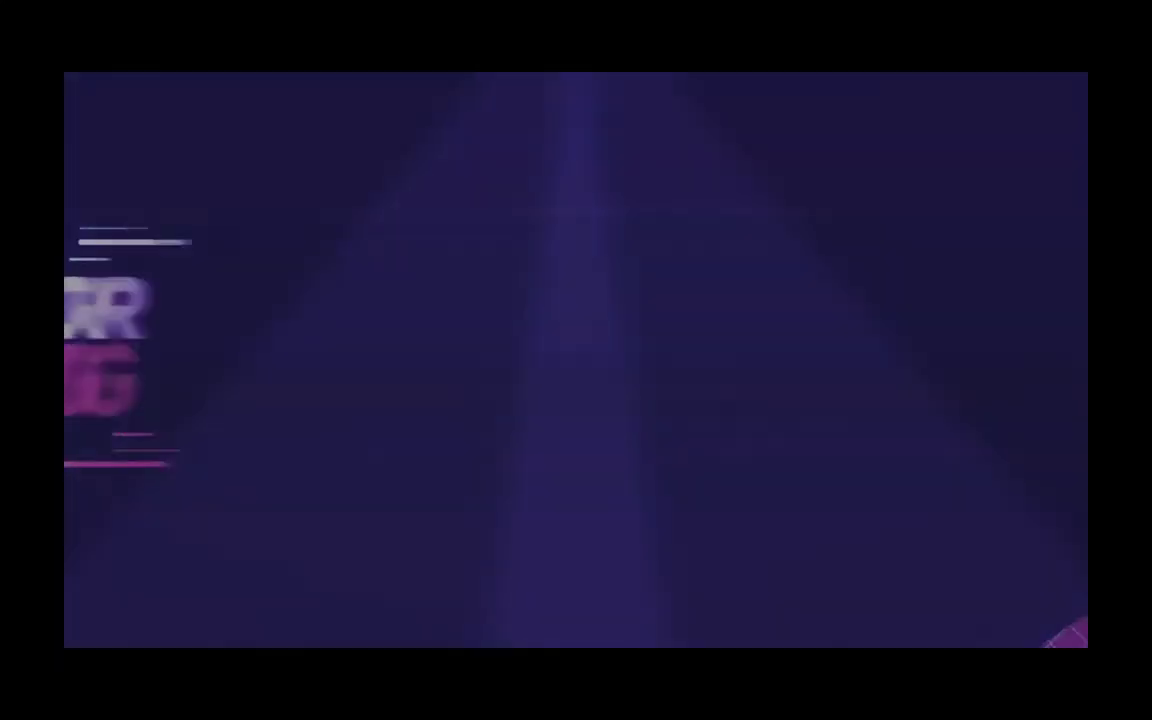